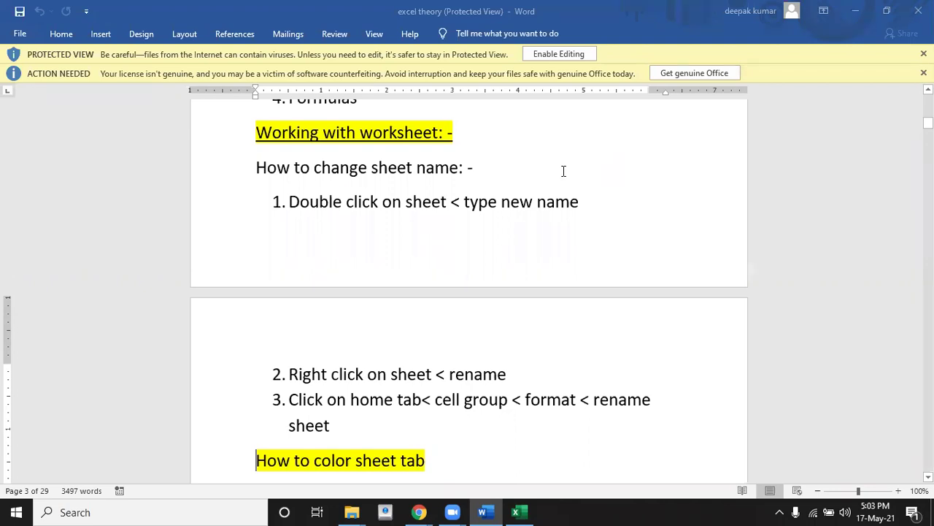
Review the Word notes on renaming sheets, including the rename steps and the third method.
{"action": "left_click", "coordinate": [412, 169]}
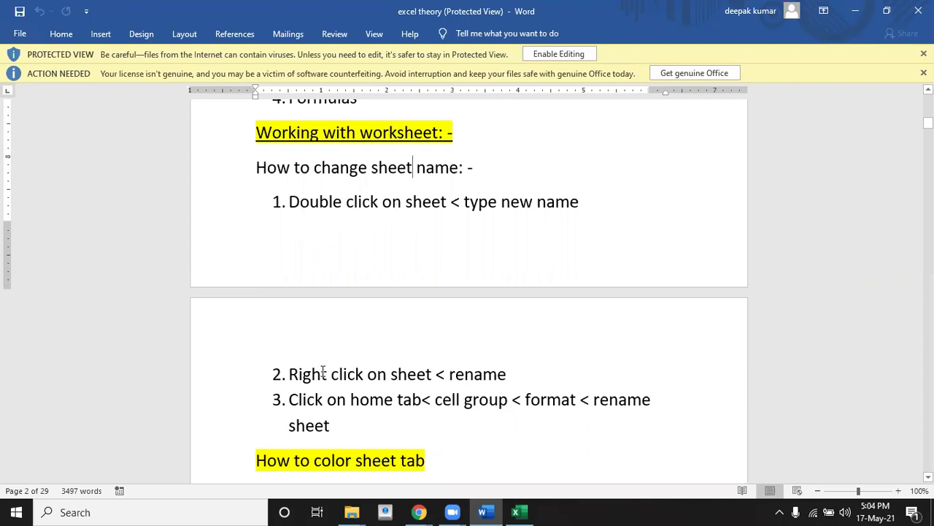
{"action": "left_click", "coordinate": [479, 380]}
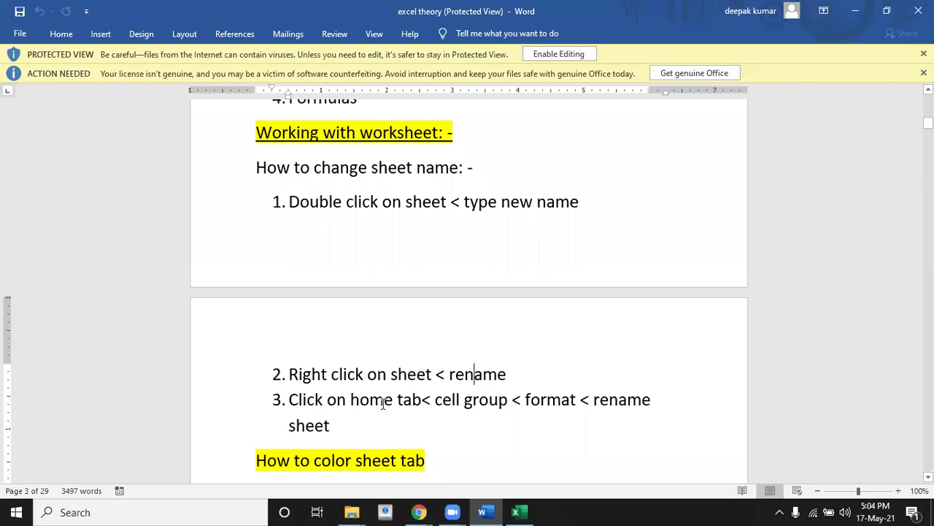
{"action": "left_click", "coordinate": [478, 400]}
In Book1, add Sheet2, Sheet3 and Sheet4 with the New sheet button.
{"action": "left_click", "coordinate": [520, 511]}
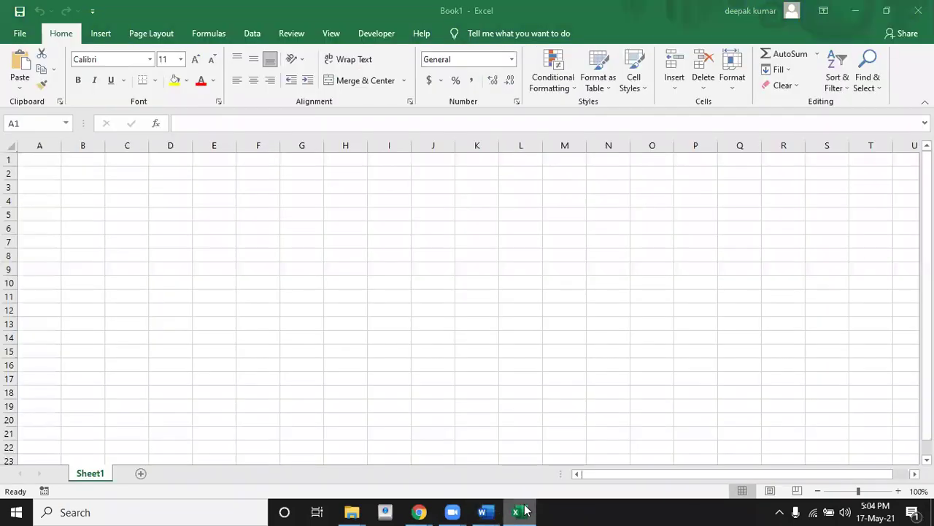
{"action": "left_click", "coordinate": [341, 295]}
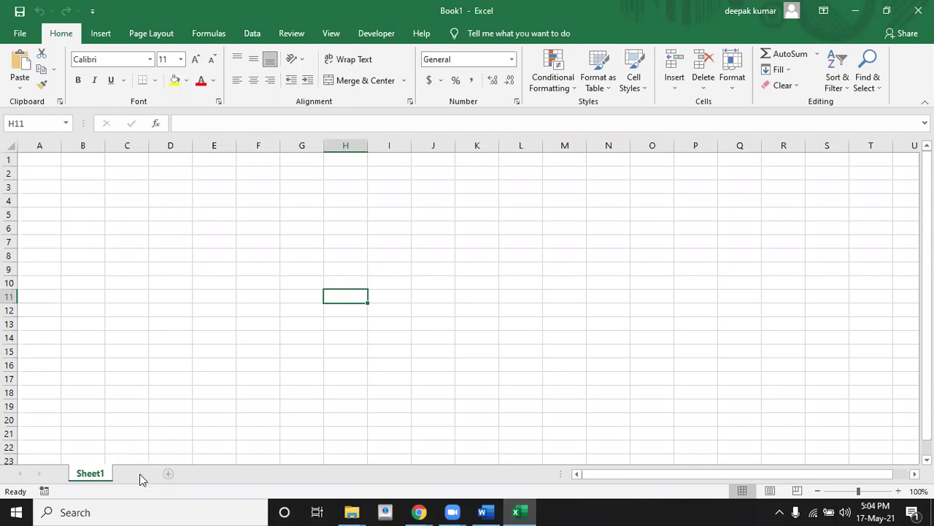
{"action": "left_click", "coordinate": [141, 475]}
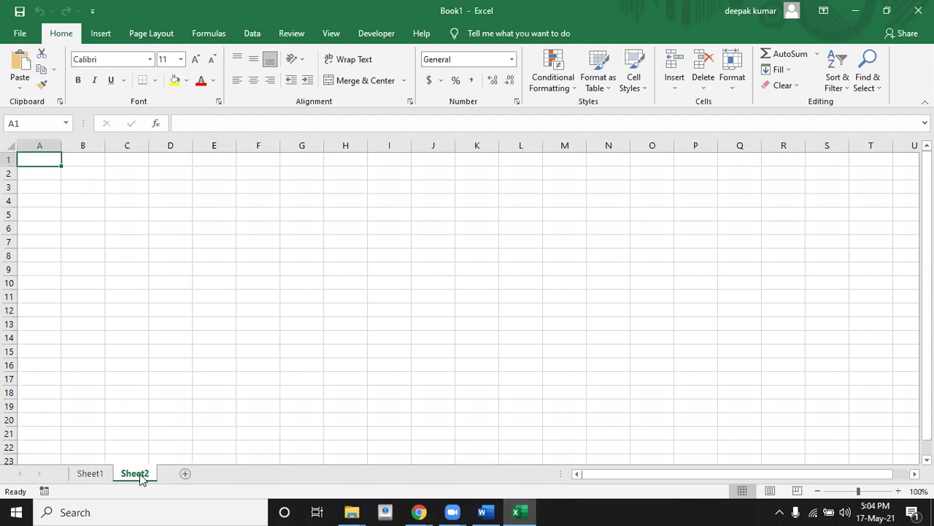
{"action": "left_click", "coordinate": [186, 473]}
{"action": "left_click", "coordinate": [229, 474]}
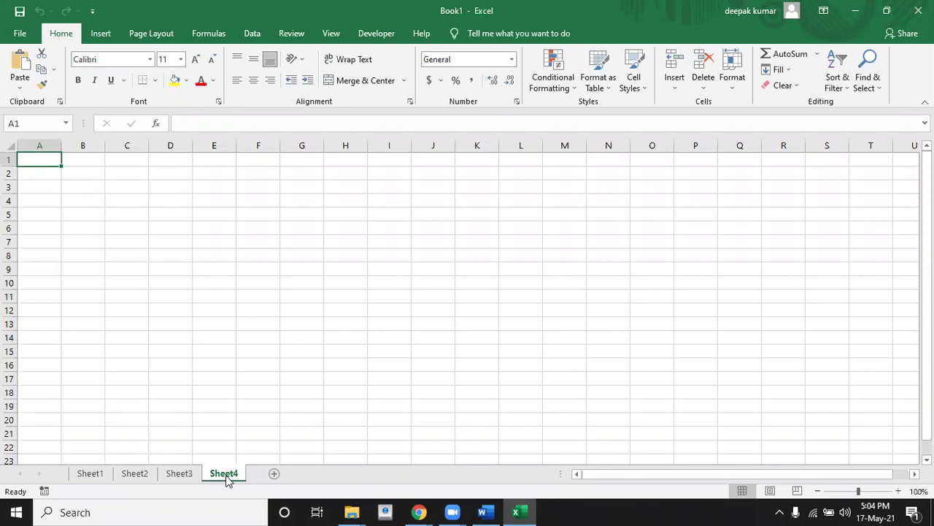
{"action": "left_click", "coordinate": [213, 449]}
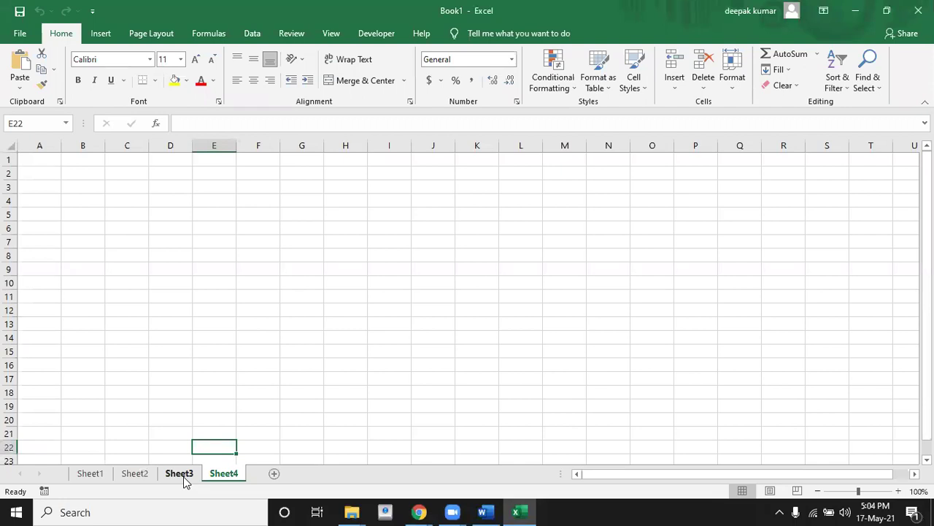
{"action": "left_click", "coordinate": [152, 405]}
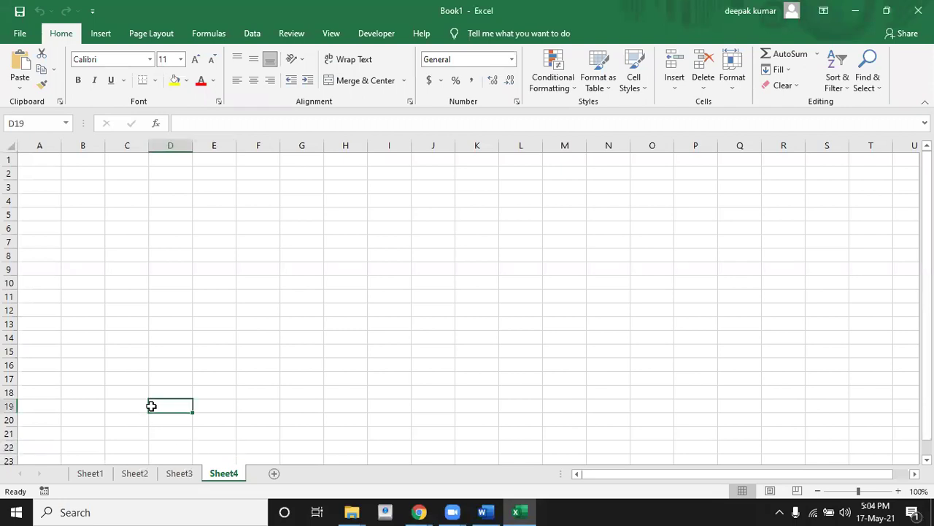
Rename Sheet1 to sunday from its tab.
{"action": "double_click", "coordinate": [91, 475]}
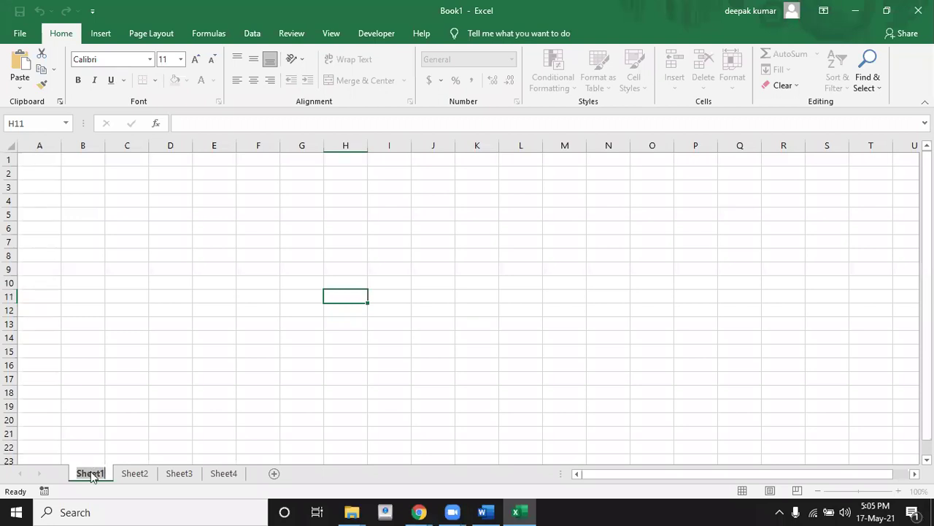
{"action": "key", "text": "BackSpace"}
{"action": "type", "text": "sunday"}
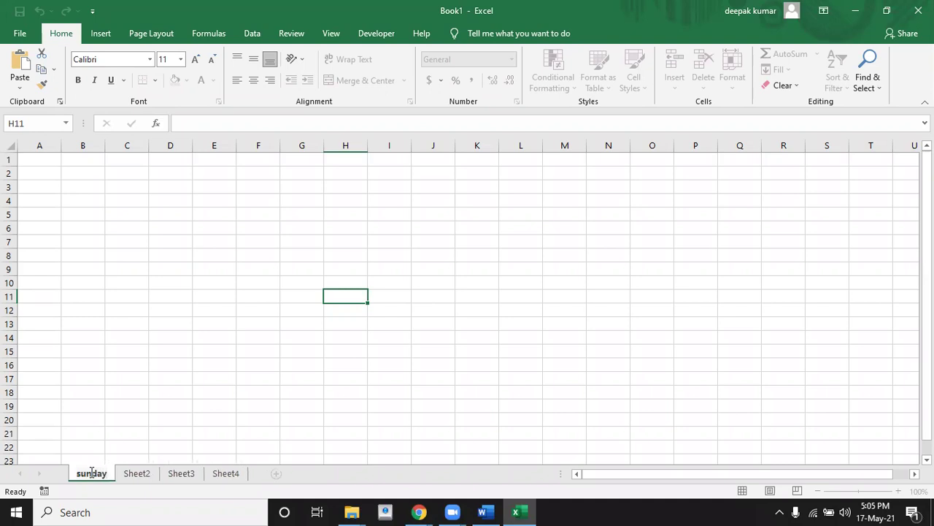
{"action": "key", "text": "Return"}
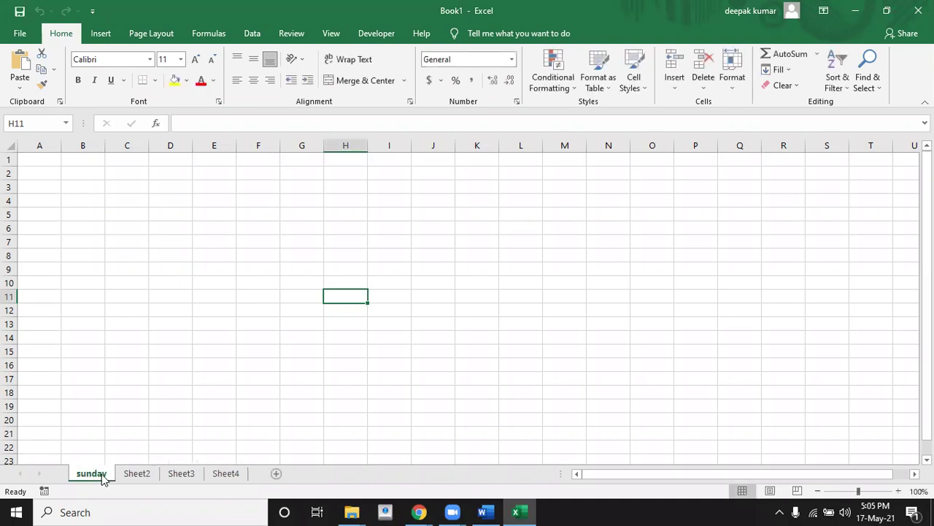
Rename Sheet2 to monday using the tab's Rename command.
{"action": "right_click", "coordinate": [138, 475]}
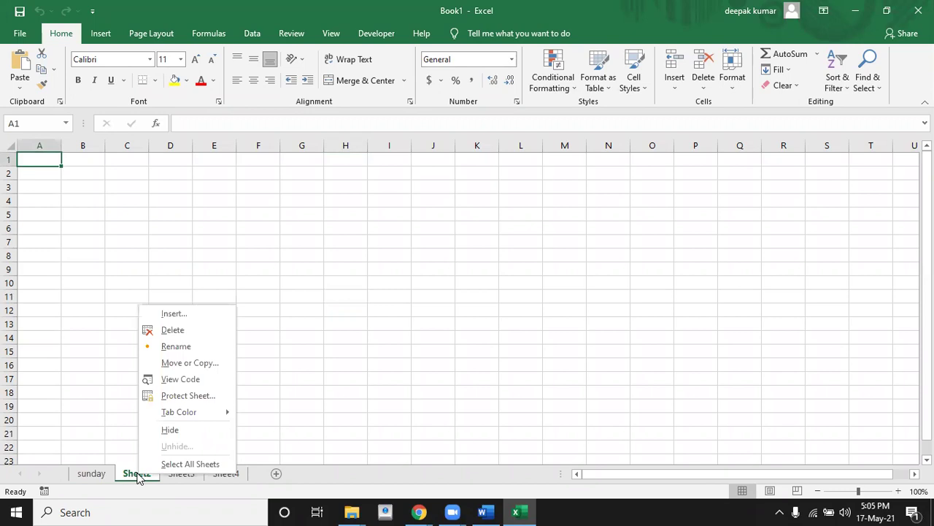
{"action": "left_click", "coordinate": [176, 347]}
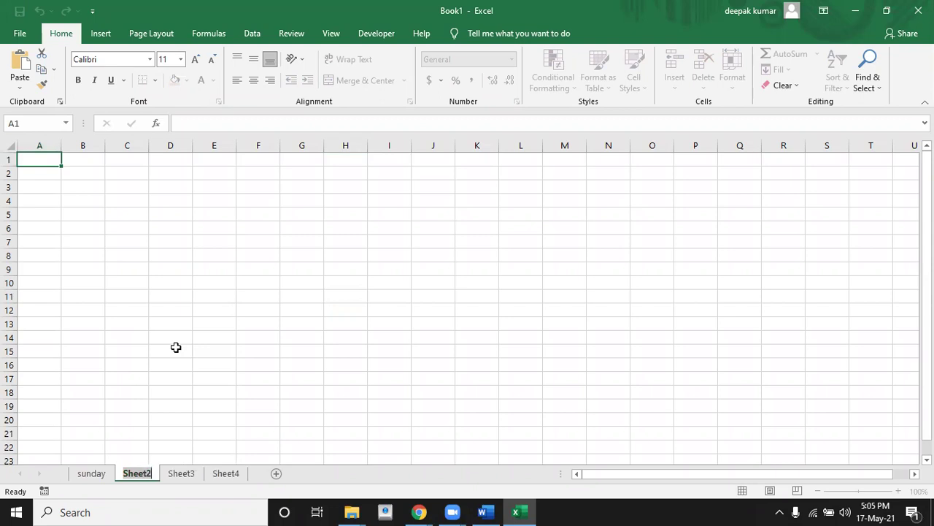
{"action": "type", "text": "monday"}
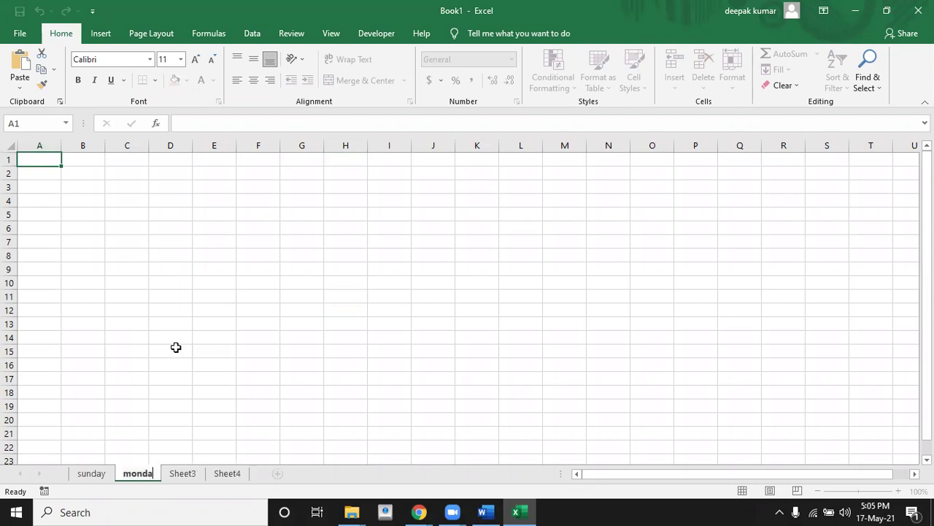
{"action": "key", "text": "Return"}
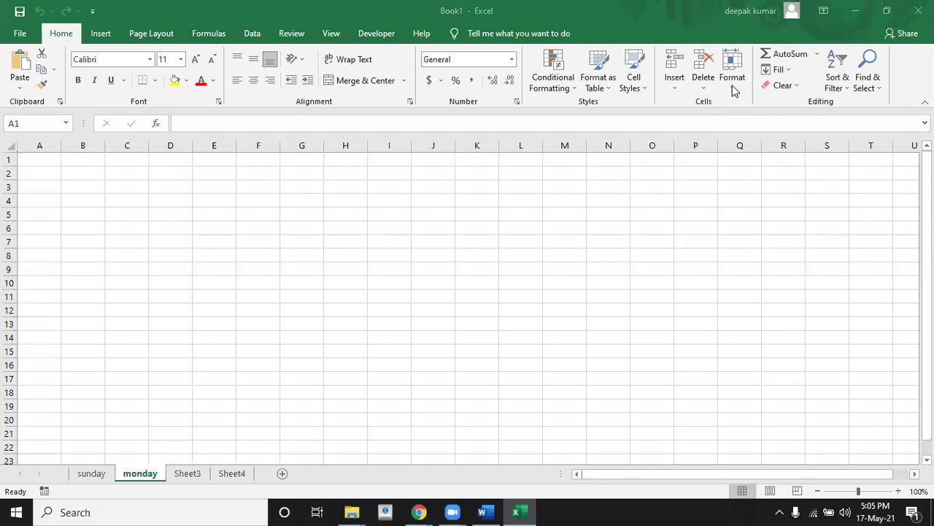
Select Sheet3 and try Format > Rename Sheet, discarding a stray 'tu' entry in F20.
{"action": "left_click", "coordinate": [734, 80]}
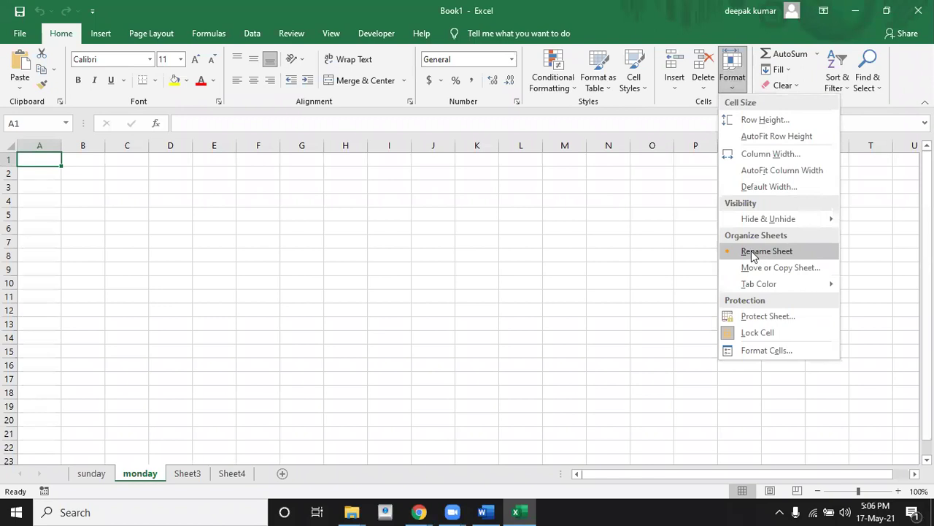
{"action": "left_click", "coordinate": [633, 248]}
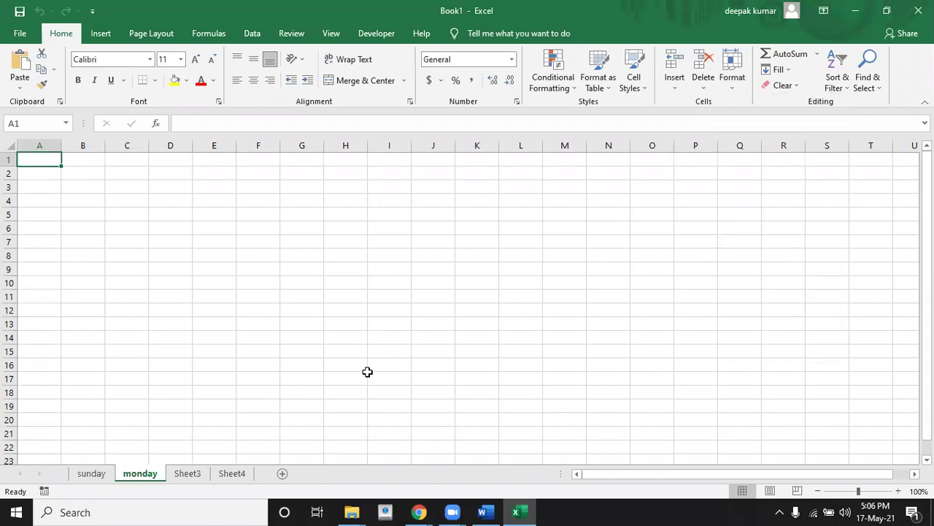
{"action": "left_click", "coordinate": [194, 475]}
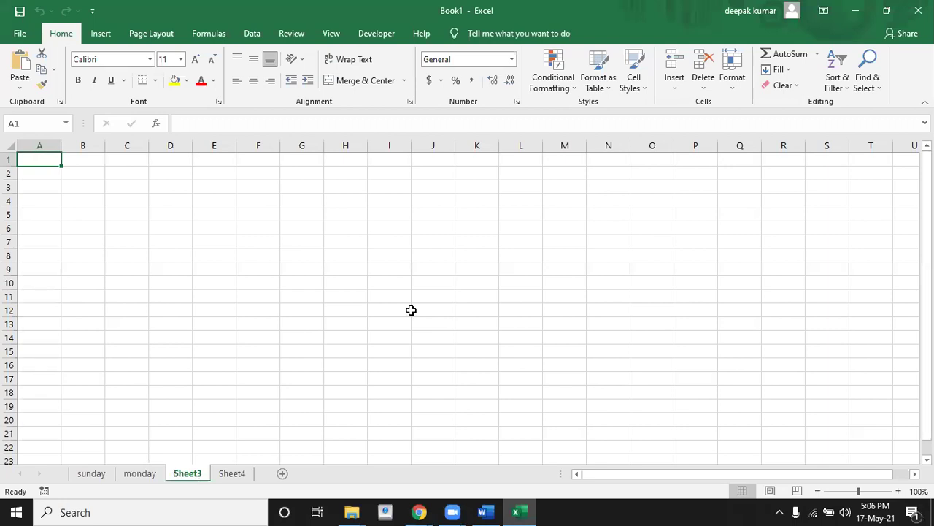
{"action": "left_click", "coordinate": [733, 82]}
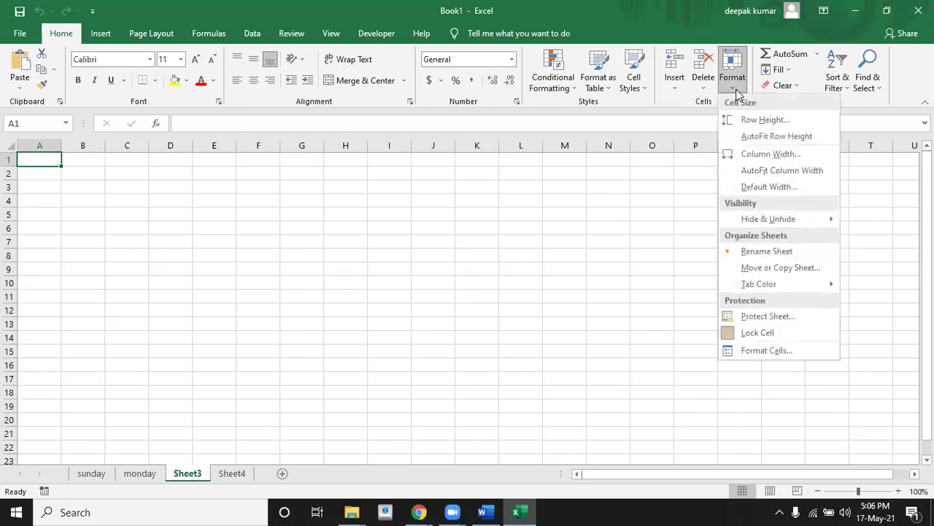
{"action": "left_click", "coordinate": [758, 252]}
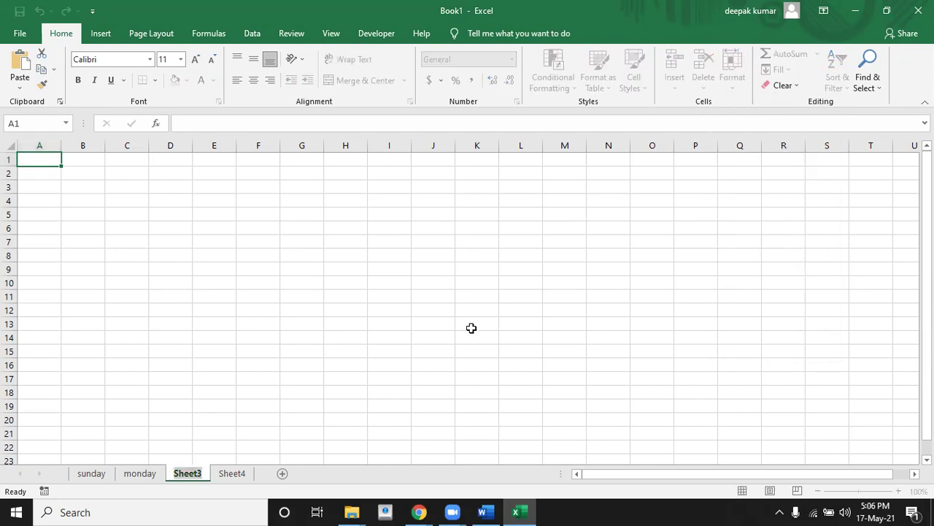
{"action": "left_click", "coordinate": [280, 425]}
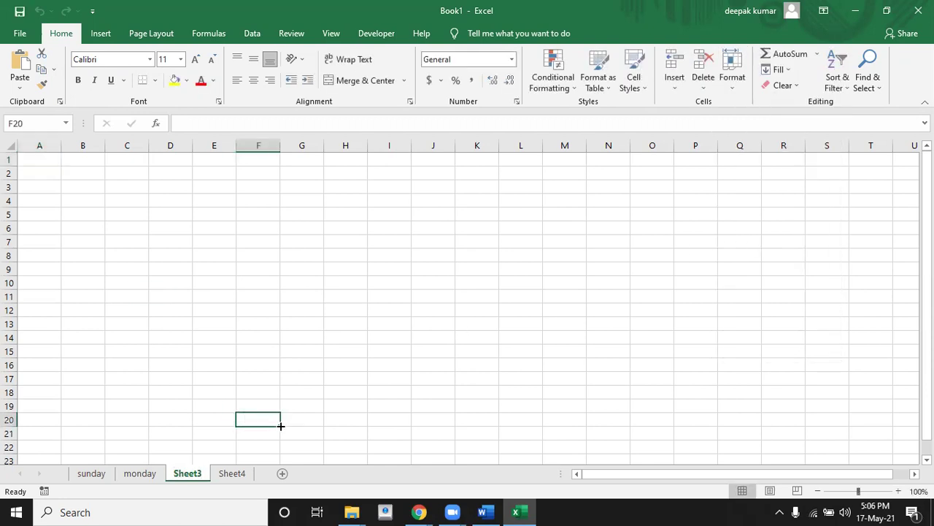
{"action": "type", "text": "tu"}
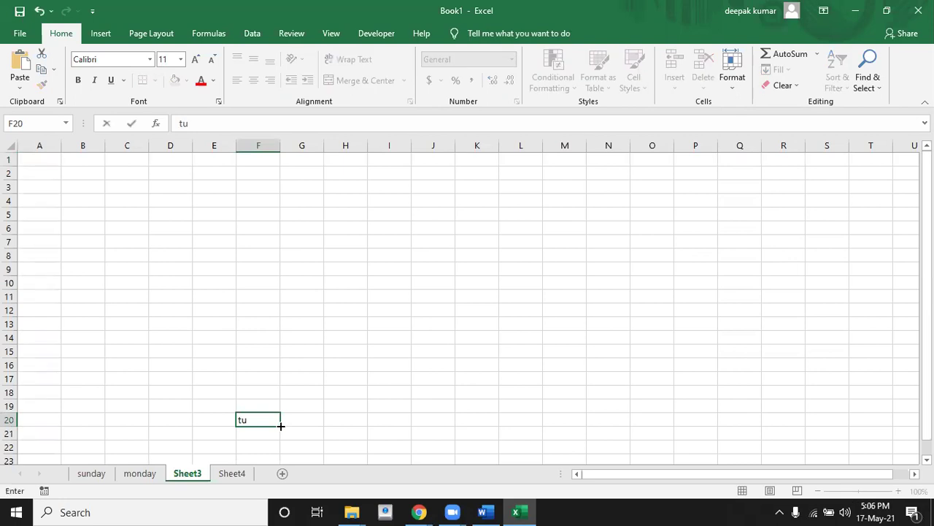
{"action": "key", "text": "Escape"}
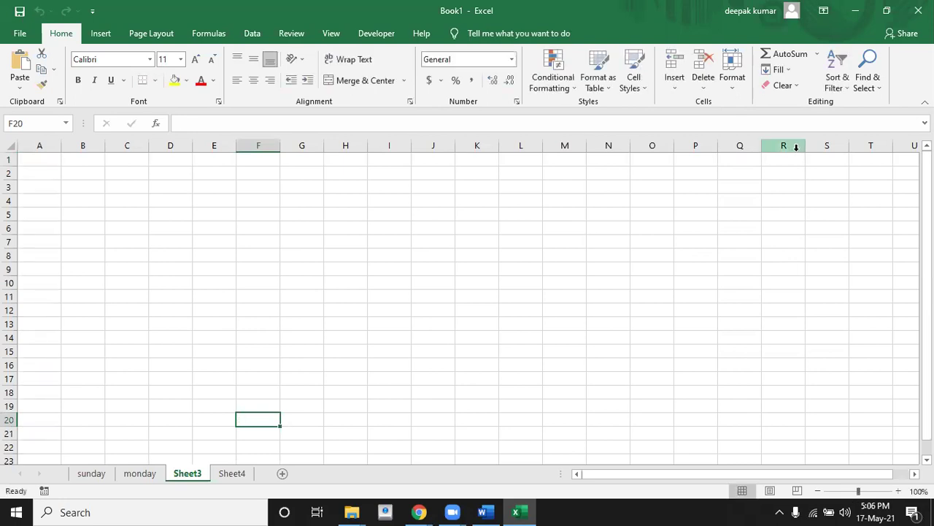
Rename Sheet3 to tuesday via Format > Rename Sheet, then check the Word notes.
{"action": "left_click", "coordinate": [733, 82]}
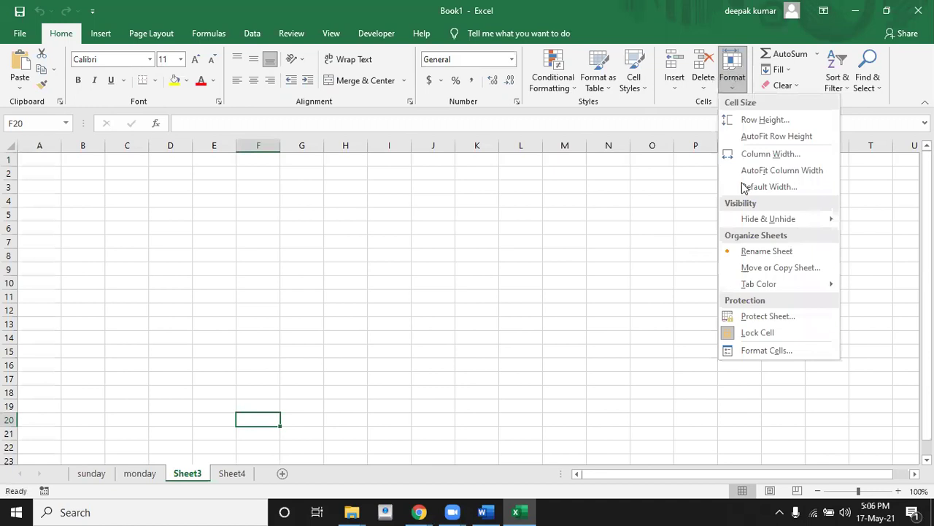
{"action": "left_click", "coordinate": [747, 251]}
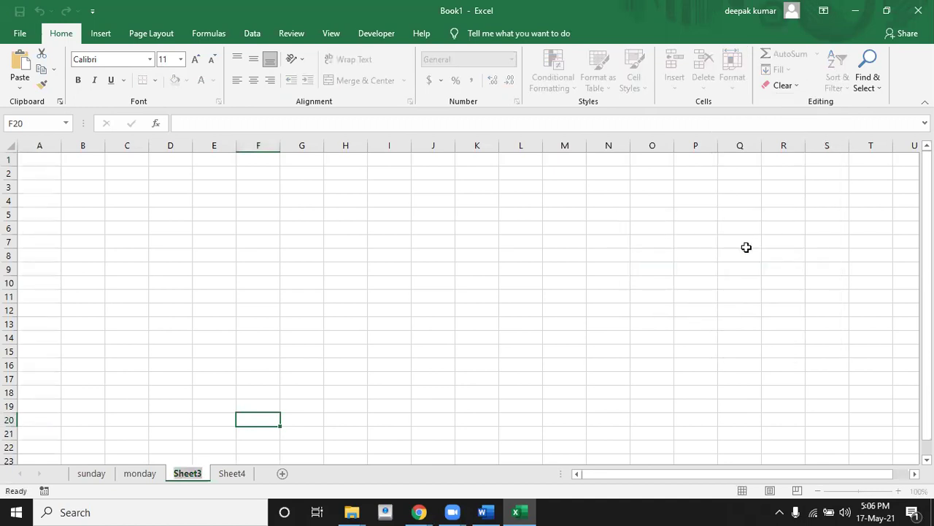
{"action": "type", "text": "tuesday"}
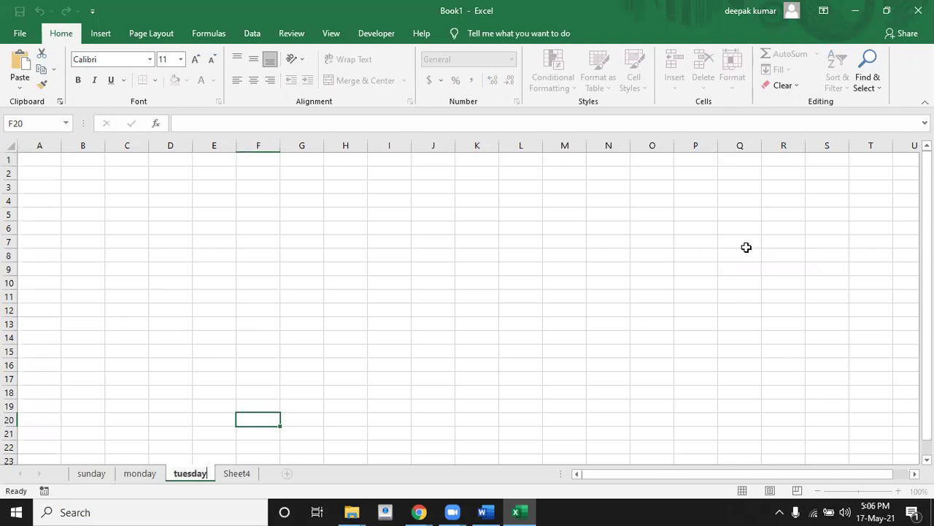
{"action": "key", "text": "Return"}
{"action": "left_click", "coordinate": [477, 268]}
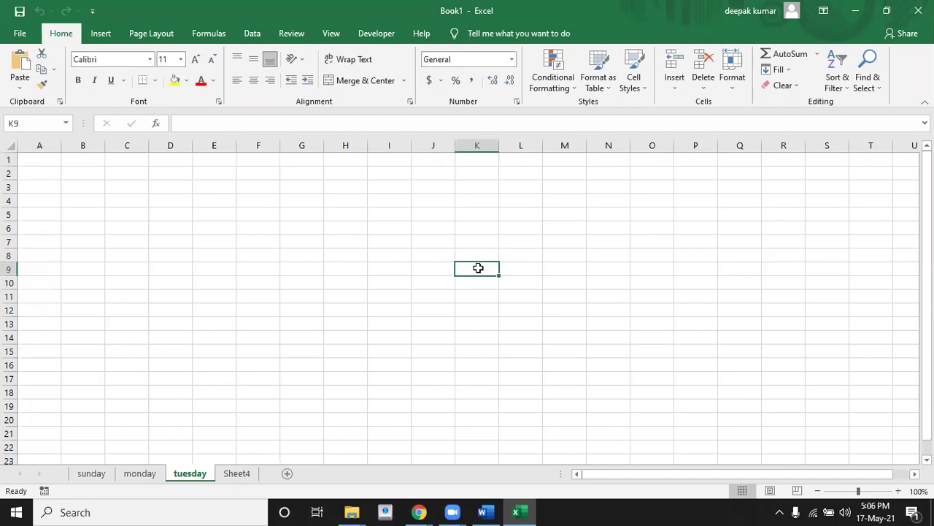
{"action": "key", "text": "alt+Tab"}
{"action": "key", "text": "alt+Tab"}
{"action": "key", "text": "alt+Tab"}
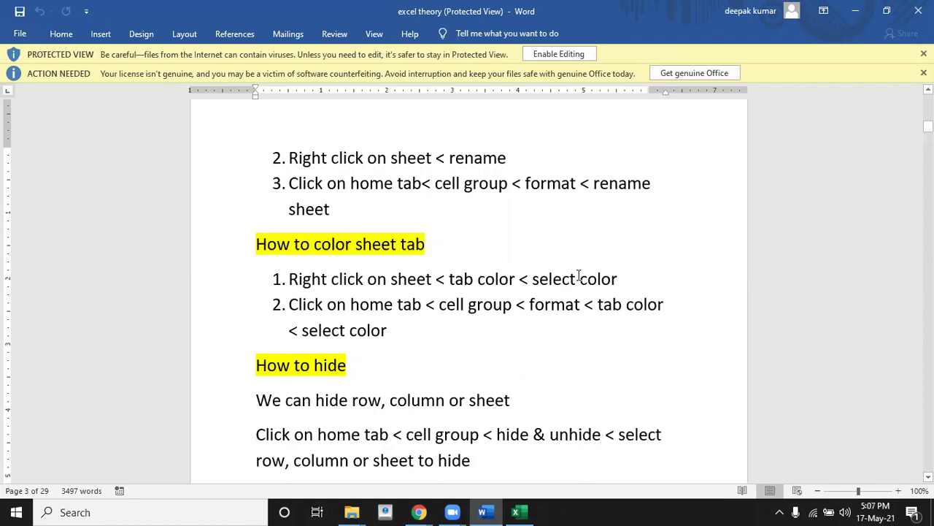
{"action": "key", "text": "alt+Tab"}
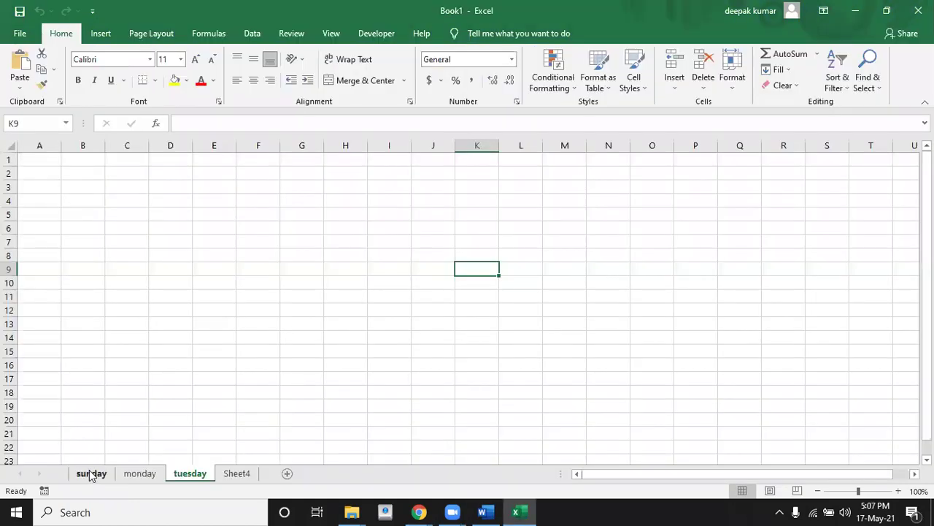
Colour the sunday sheet tab red.
{"action": "left_click", "coordinate": [92, 476]}
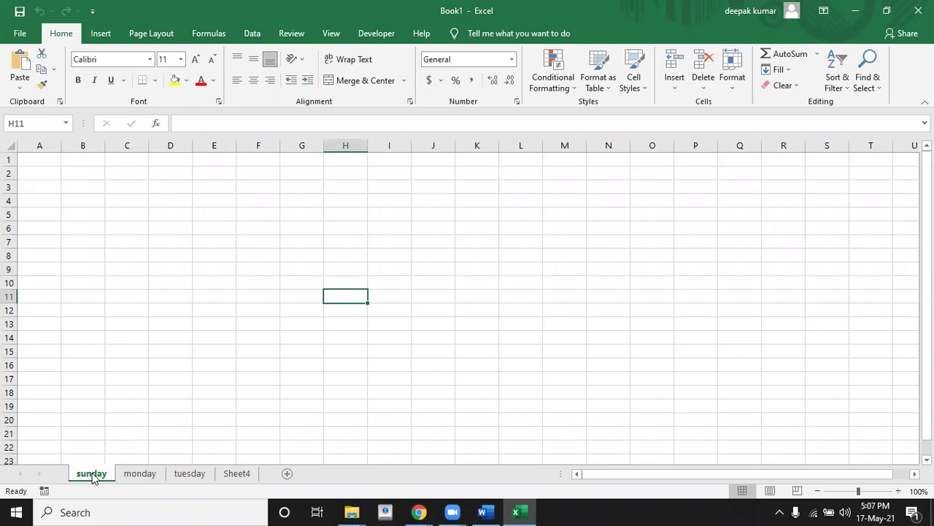
{"action": "right_click", "coordinate": [93, 476]}
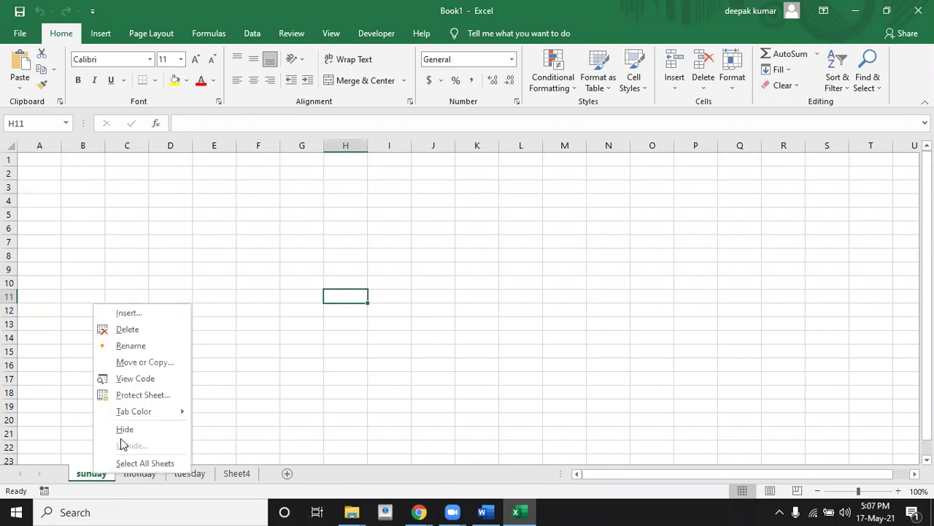
{"action": "mouse_move", "coordinate": [139, 411]}
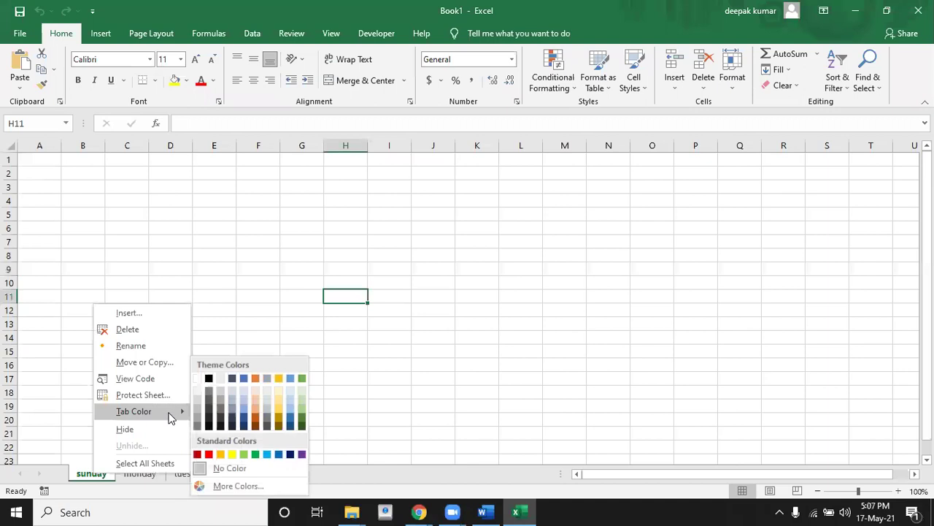
{"action": "left_click", "coordinate": [208, 453]}
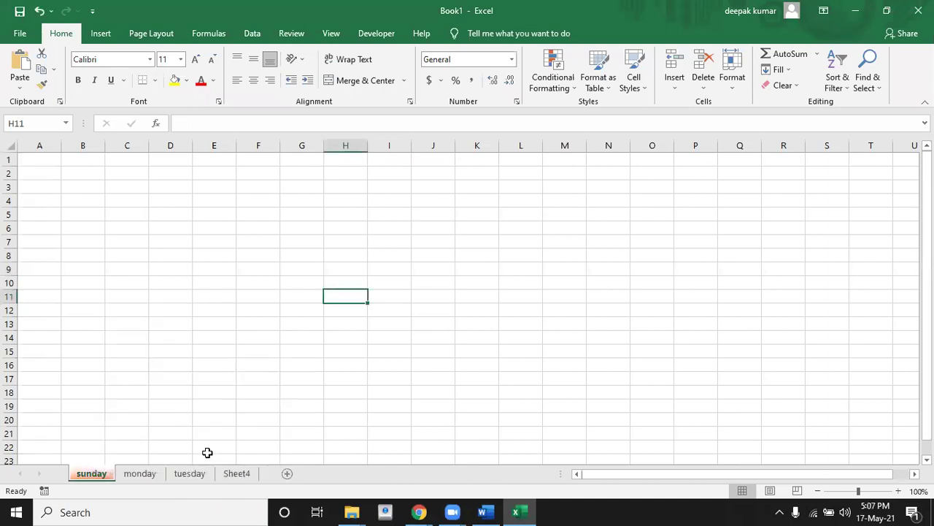
{"action": "left_click", "coordinate": [273, 350]}
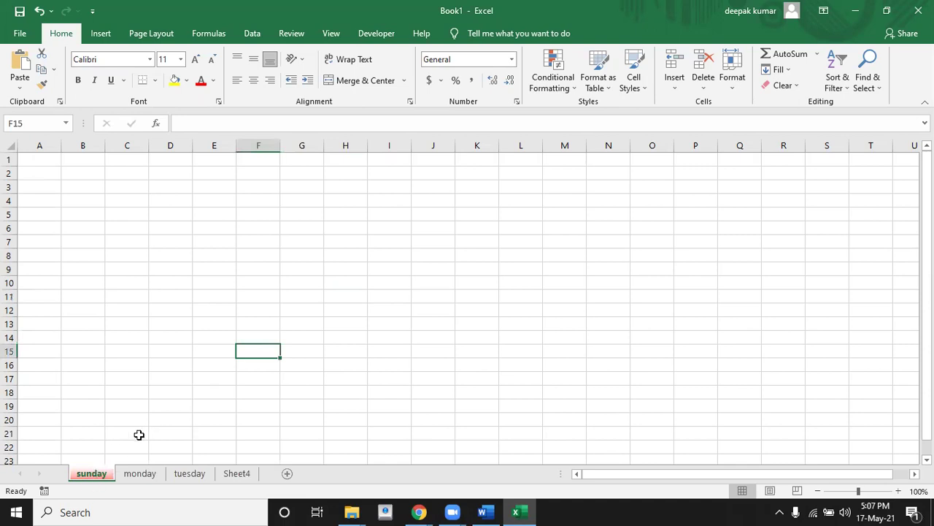
Colour the monday tab blue through Home > Format > Tab Color, then show tuesday.
{"action": "left_click", "coordinate": [148, 476]}
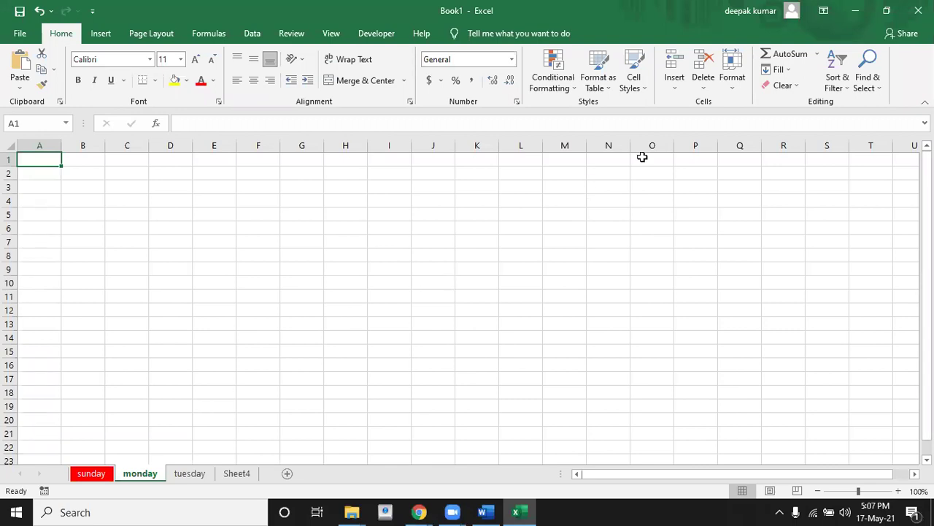
{"action": "left_click", "coordinate": [734, 86]}
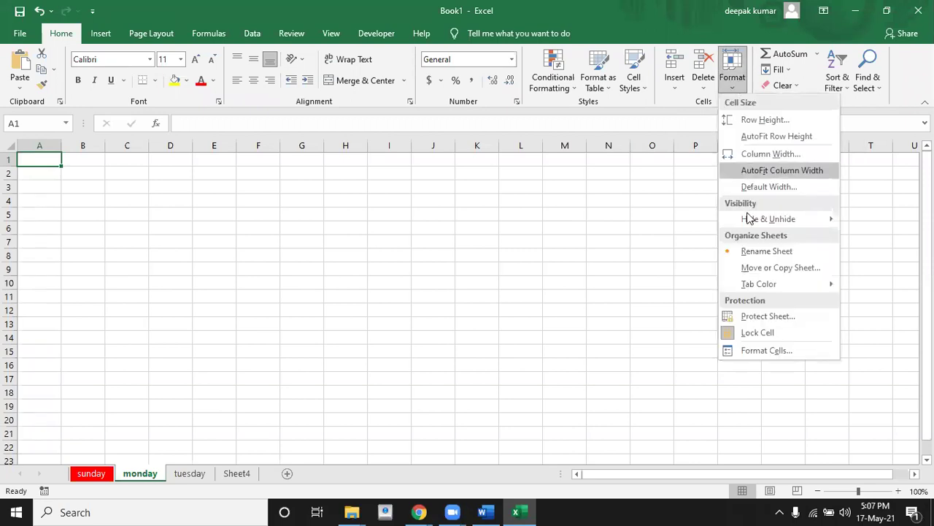
{"action": "mouse_move", "coordinate": [759, 284]}
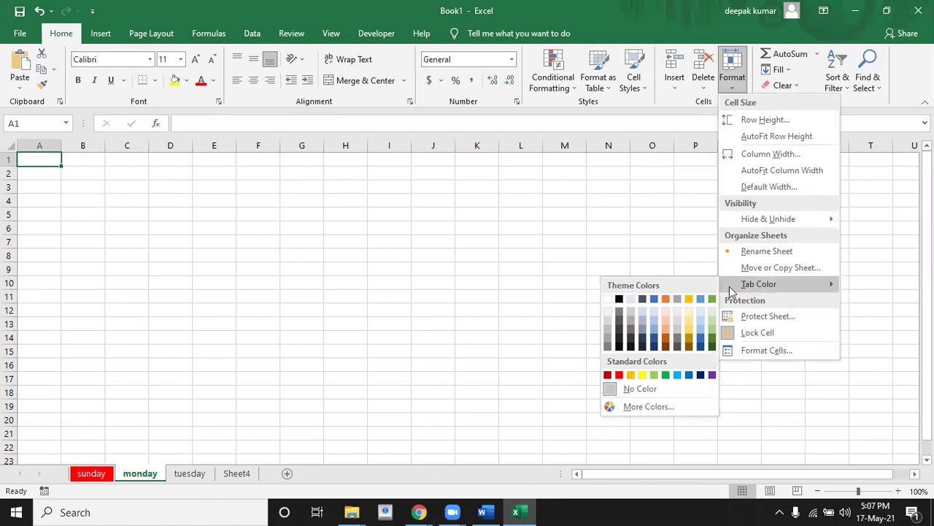
{"action": "left_click", "coordinate": [688, 376]}
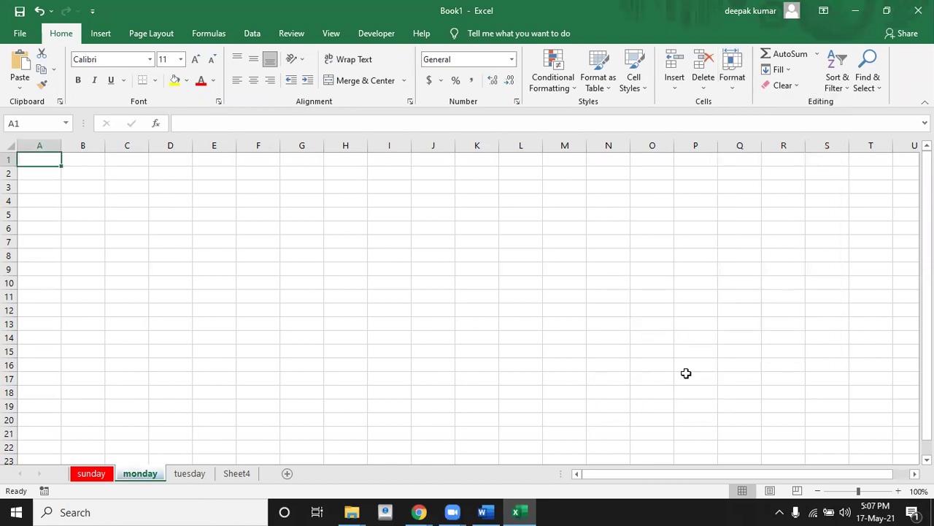
{"action": "left_click", "coordinate": [191, 473]}
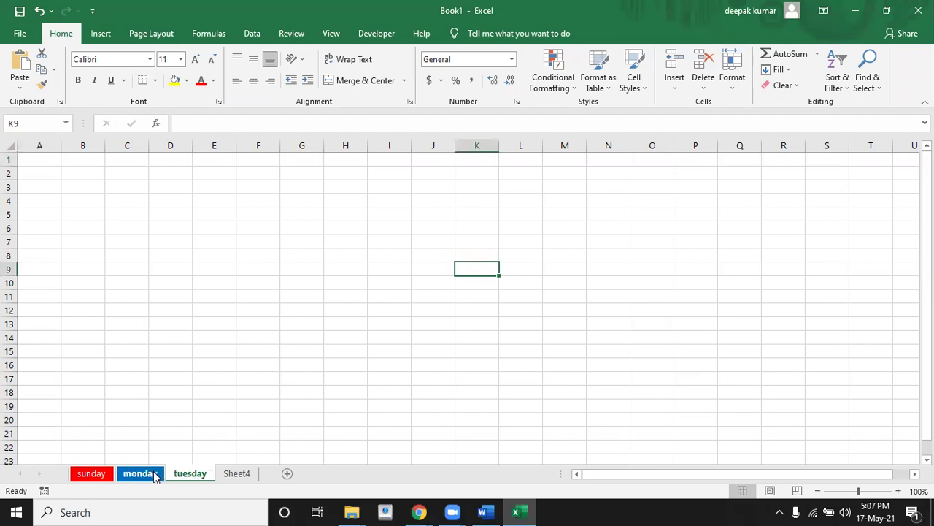
{"action": "left_click", "coordinate": [257, 378]}
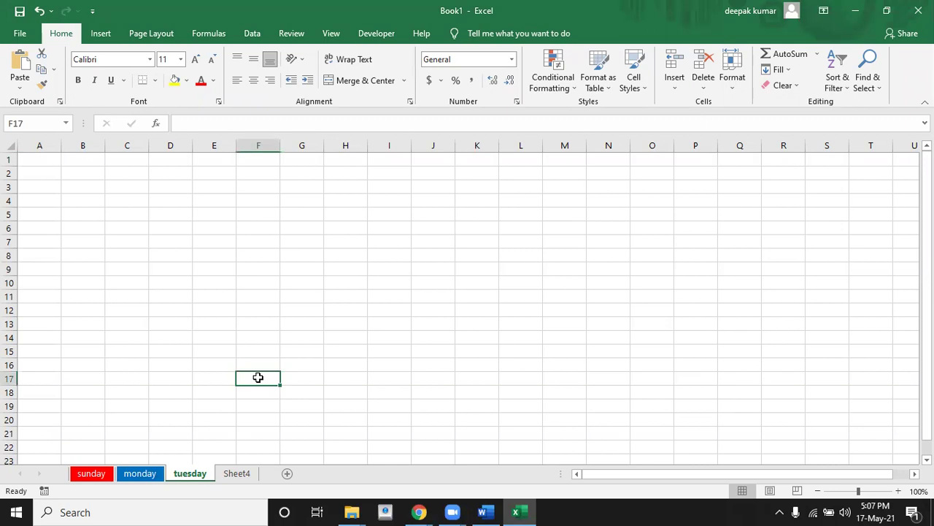
{"action": "key", "text": "alt+Tab"}
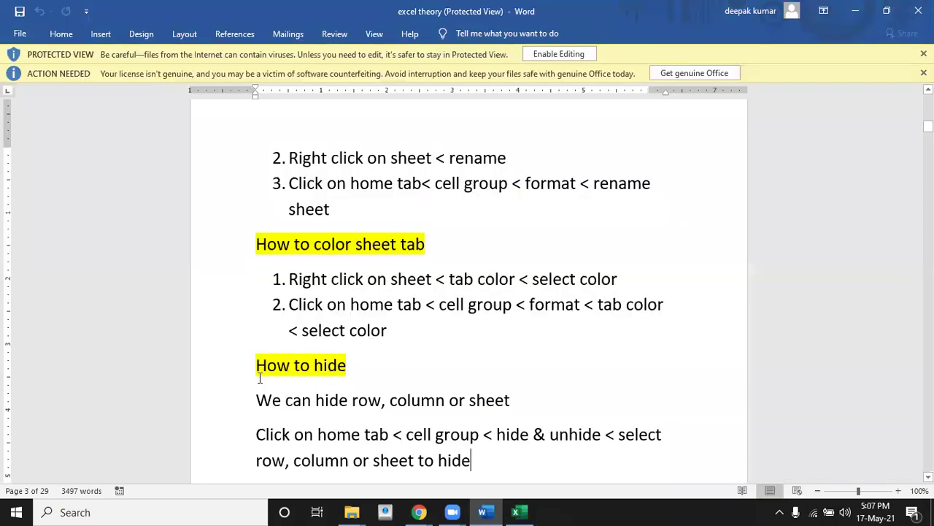
{"action": "scroll", "coordinate": [259, 377], "scroll_direction": "down", "scroll_amount": 1}
{"action": "scroll", "coordinate": [259, 378], "scroll_direction": "down", "scroll_amount": 1}
{"action": "scroll", "coordinate": [259, 378], "scroll_direction": "down", "scroll_amount": 2}
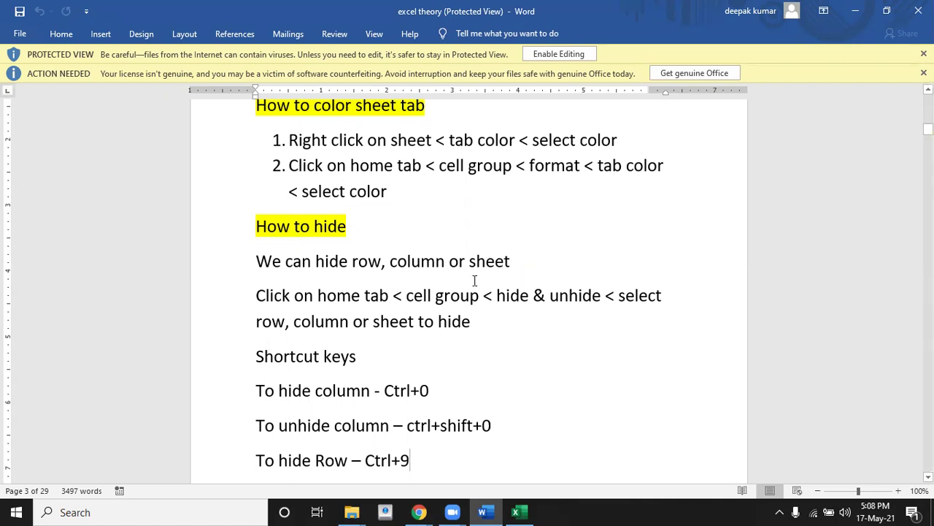
{"action": "key", "text": "alt"}
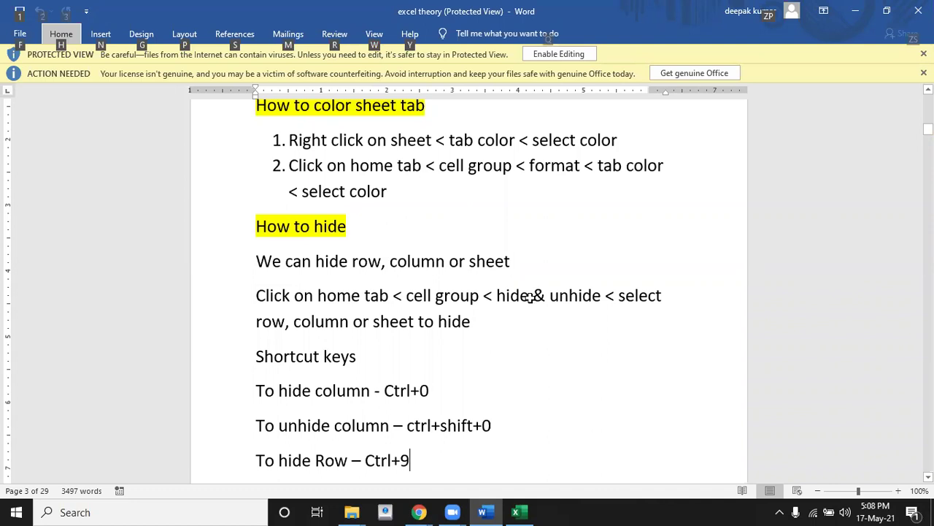
{"action": "key", "text": "alt+Tab"}
{"action": "left_click", "coordinate": [140, 209]}
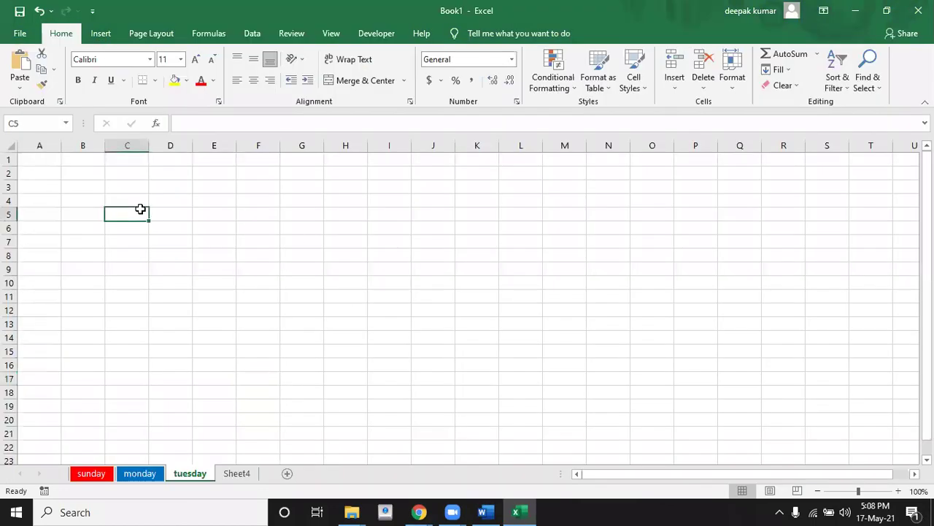
Enter Sunday, sun, jan and january into cells B2 through E2.
{"action": "left_click", "coordinate": [136, 169]}
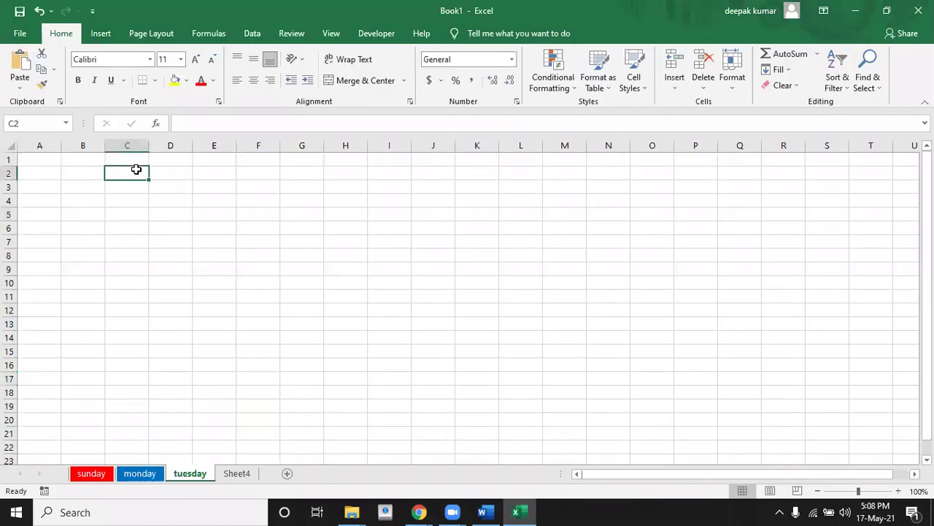
{"action": "left_click_drag", "start_coordinate": [135, 169], "coordinate": [140, 351]}
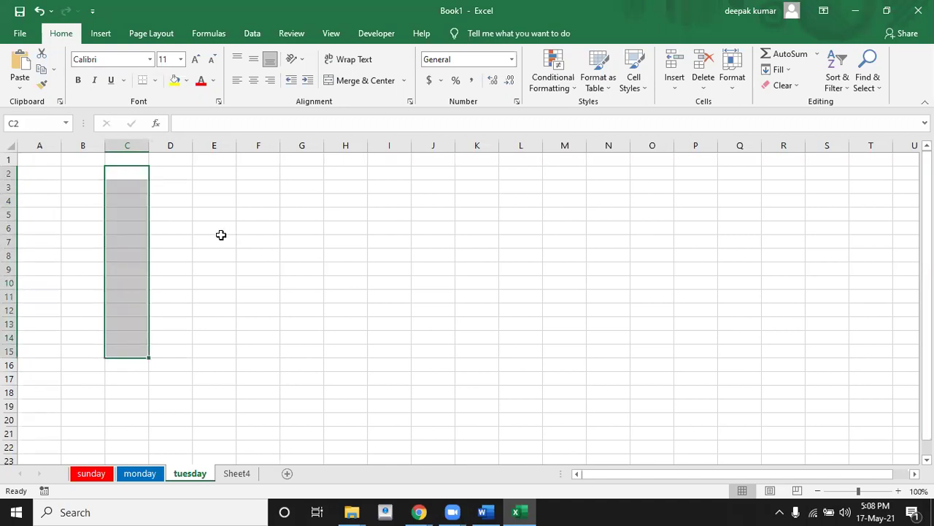
{"action": "left_click_drag", "start_coordinate": [219, 241], "coordinate": [538, 246]}
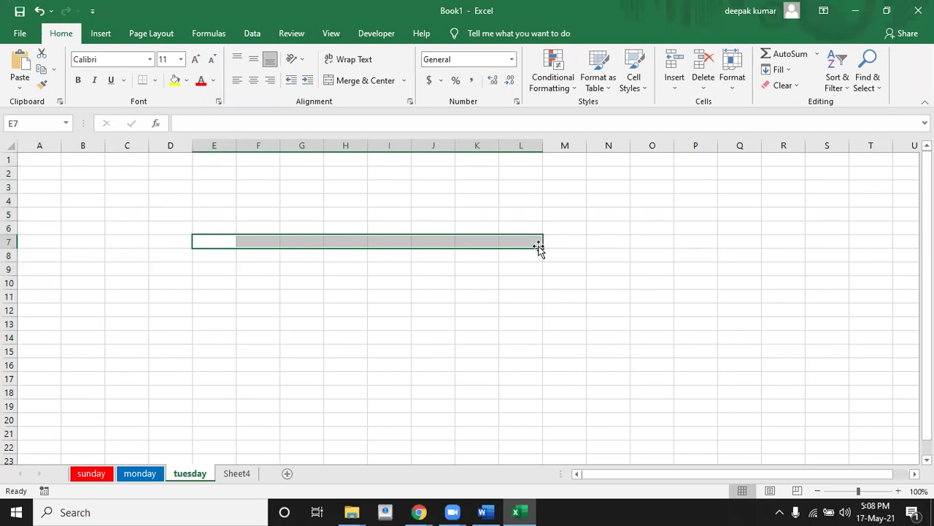
{"action": "left_click", "coordinate": [78, 170]}
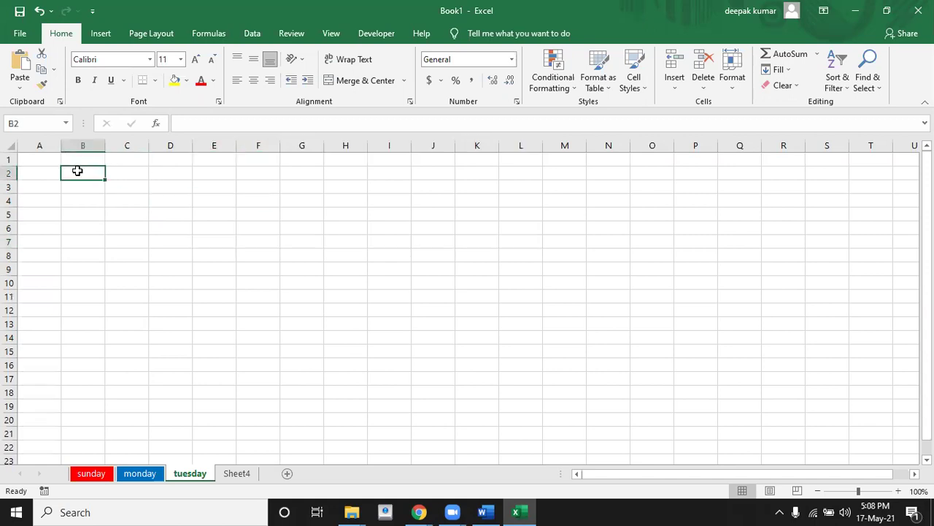
{"action": "type", "text": "sunday"}
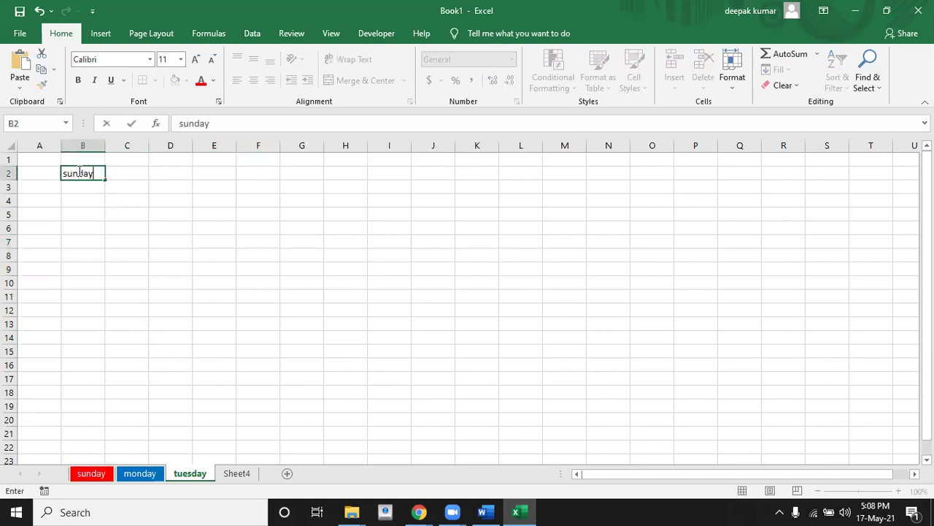
{"action": "key", "text": "Tab"}
{"action": "type", "text": "su"}
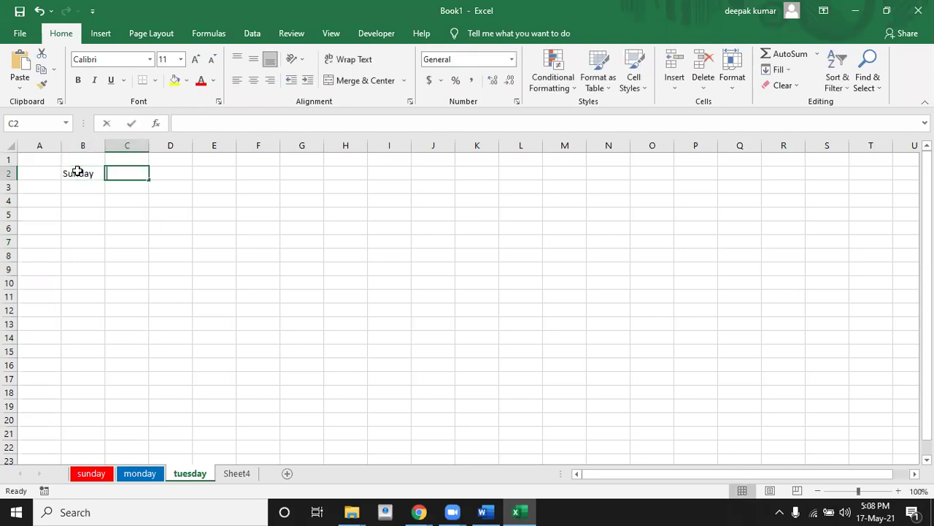
{"action": "type", "text": "n"}
{"action": "key", "text": "Tab"}
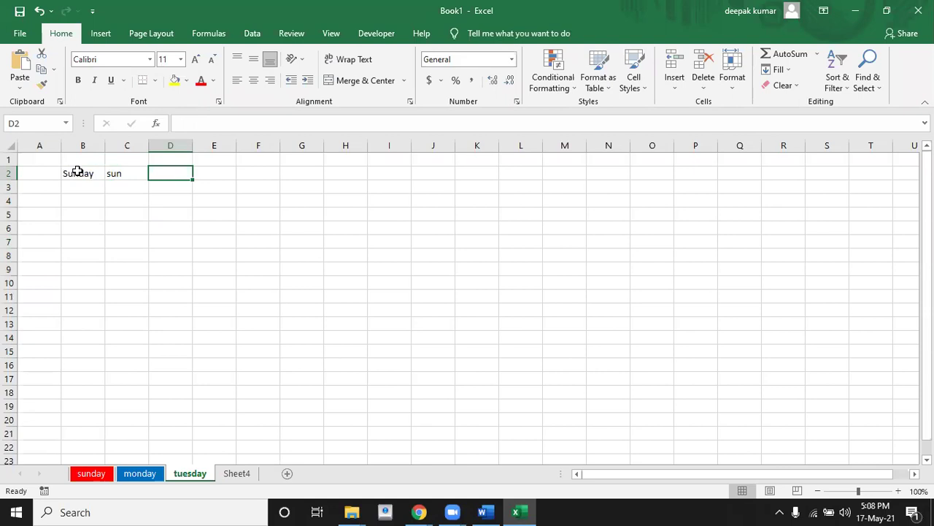
{"action": "type", "text": "jan"}
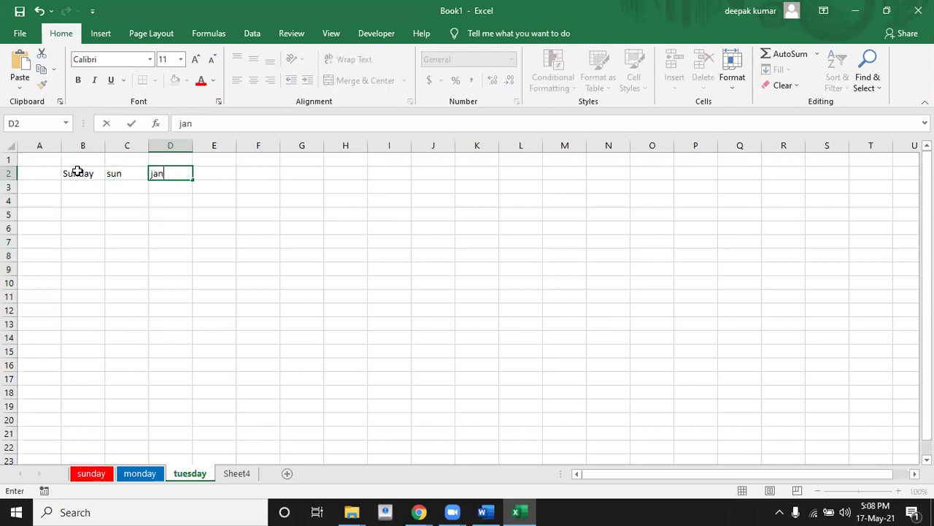
{"action": "key", "text": "Tab"}
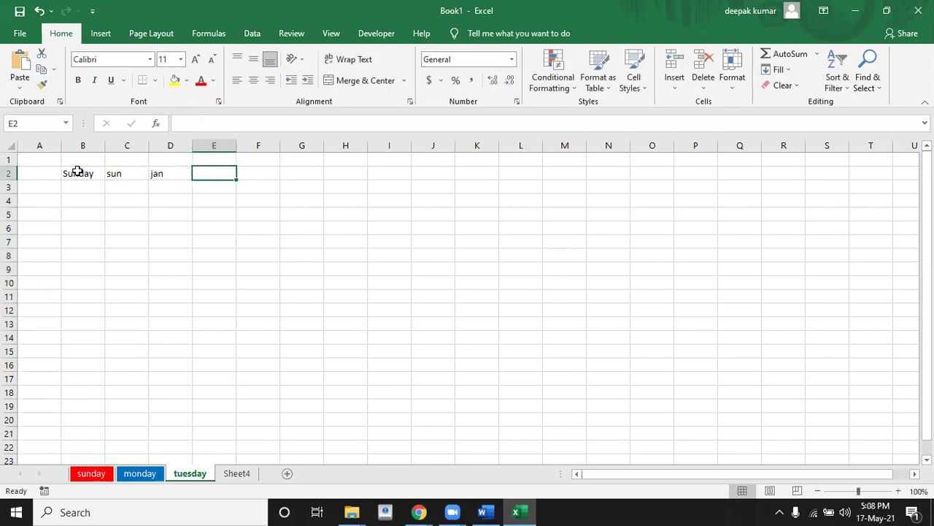
{"action": "type", "text": "january"}
{"action": "key", "text": "Return"}
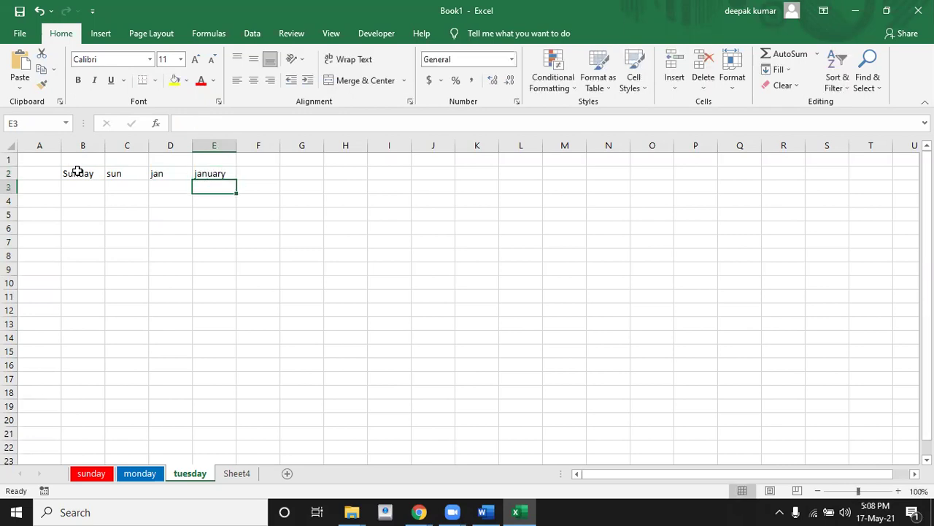
Edit B2 in place, then select B2 and extend the selection rightward.
{"action": "double_click", "coordinate": [73, 173]}
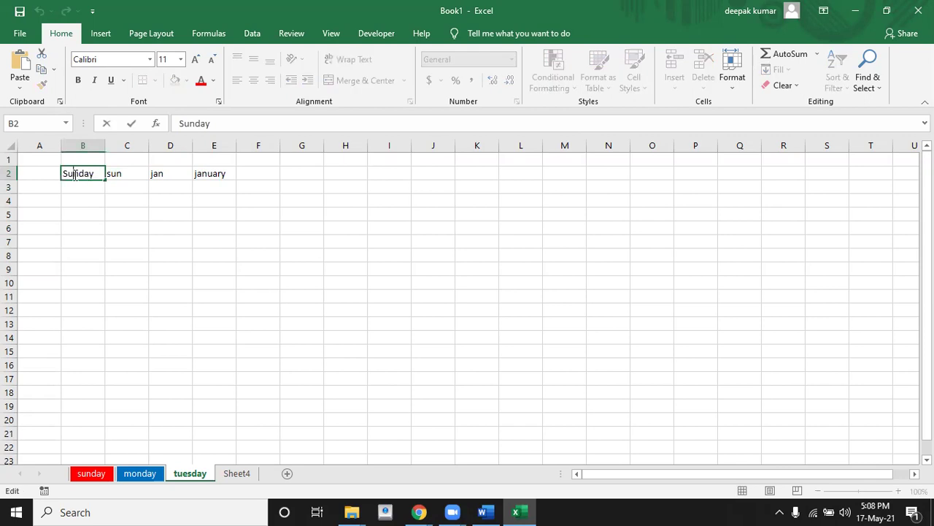
{"action": "left_click", "coordinate": [78, 197]}
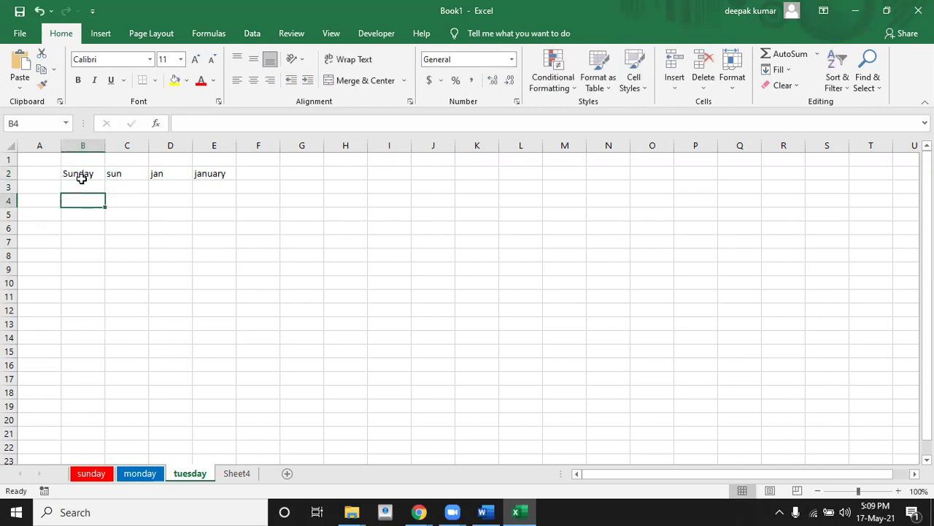
{"action": "left_click", "coordinate": [81, 172]}
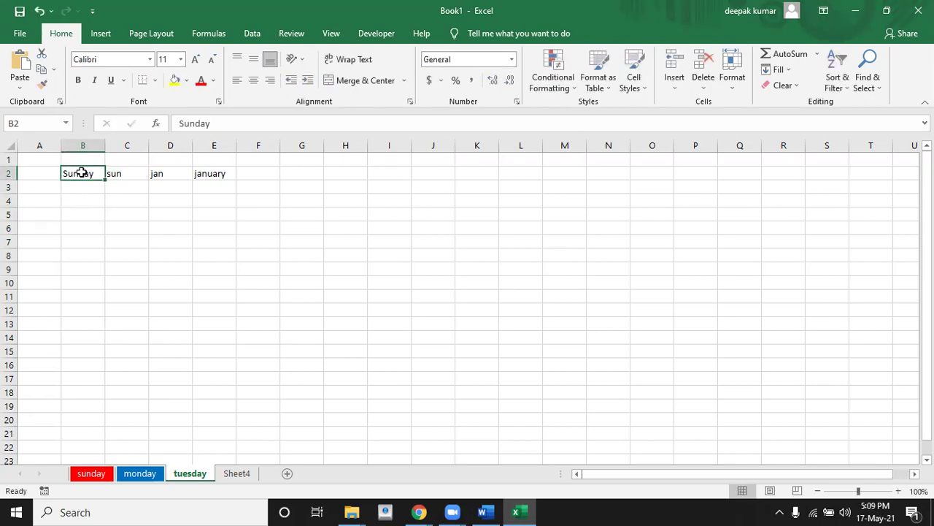
{"action": "key", "text": "shift+Right"}
{"action": "key", "text": "shift+Right"}
{"action": "key", "text": "shift+Right"}
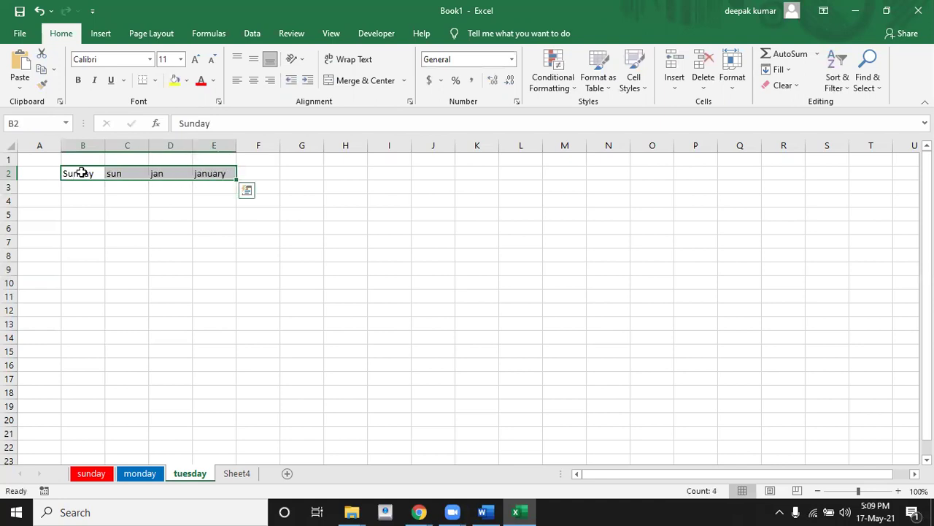
Fill weekday names from Sunday in B2 down to B14, then select C2:E2.
{"action": "left_click", "coordinate": [81, 172]}
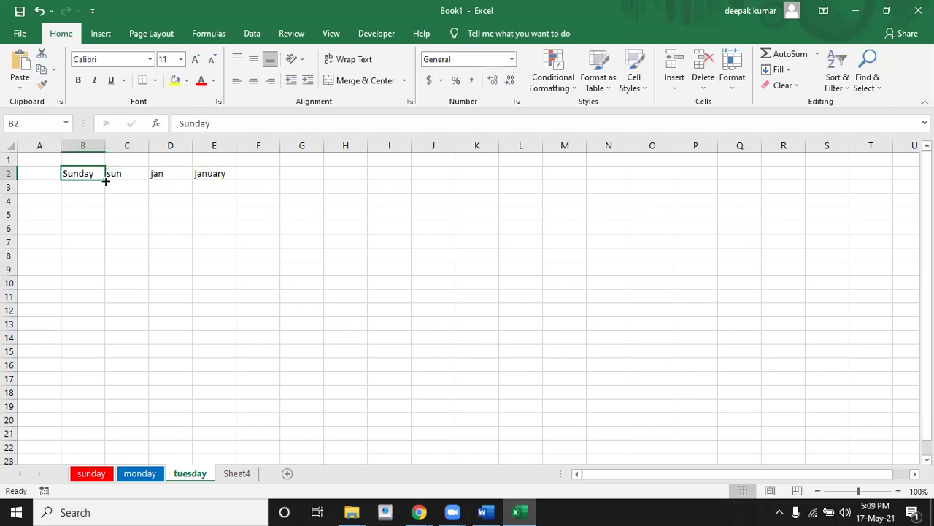
{"action": "left_click_drag", "start_coordinate": [106, 181], "coordinate": [109, 338]}
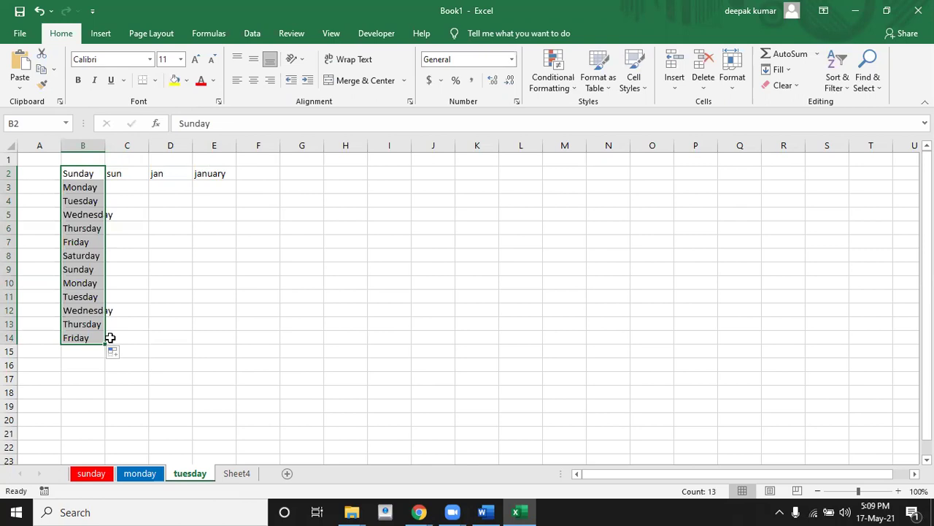
{"action": "left_click", "coordinate": [224, 210]}
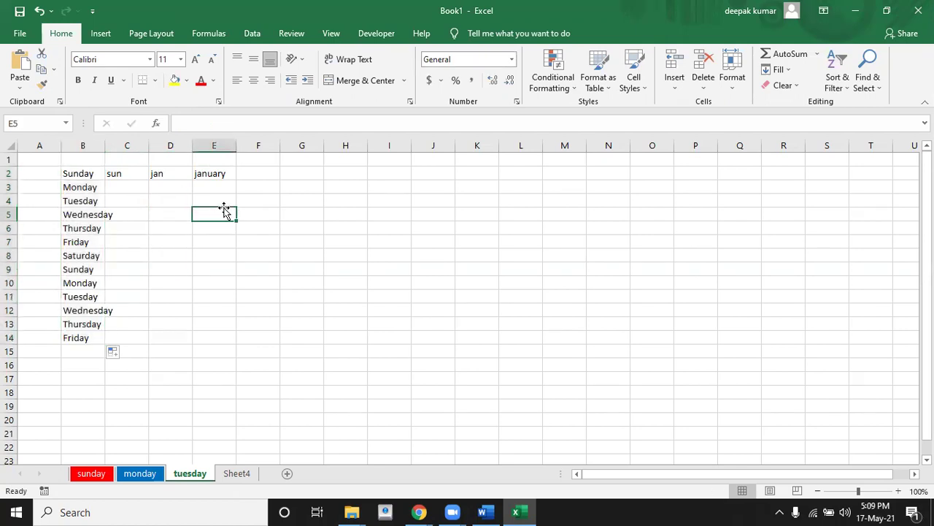
{"action": "left_click", "coordinate": [128, 176]}
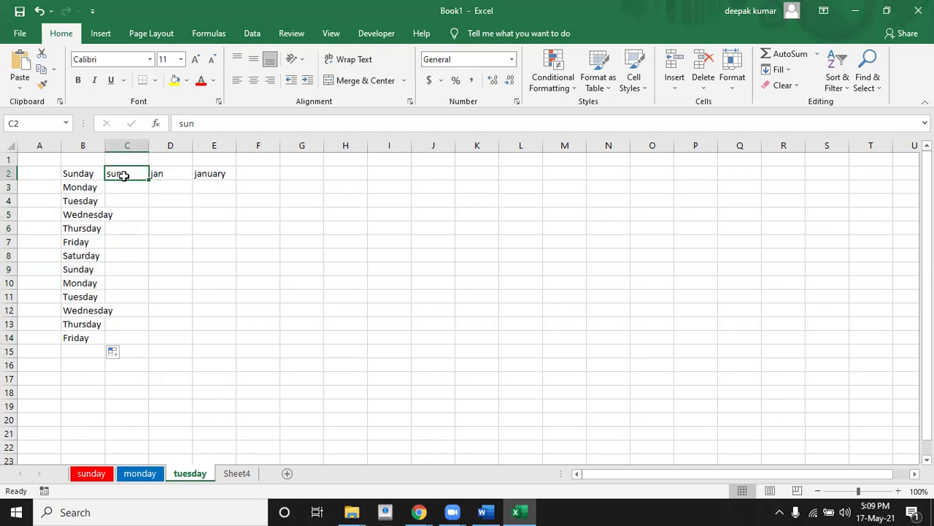
{"action": "key", "text": "shift+Right"}
{"action": "key", "text": "shift+Right"}
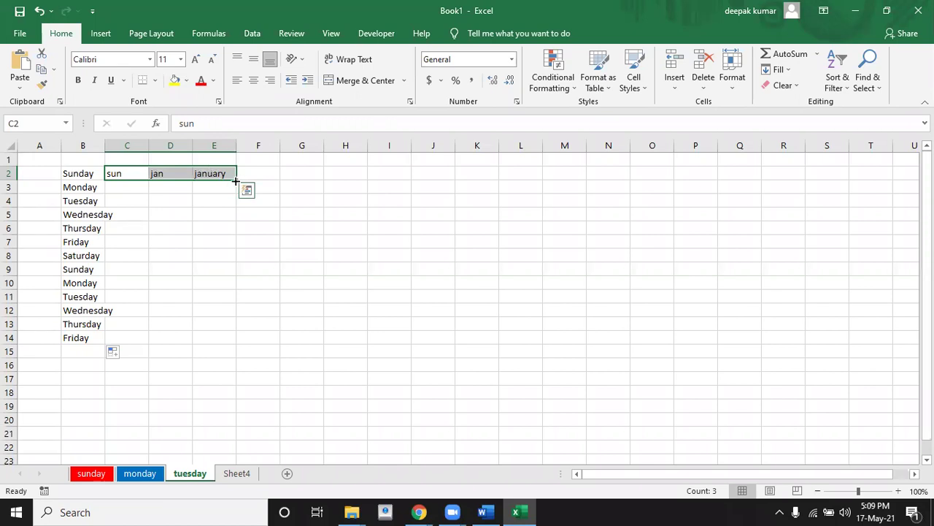
Fill C2:E2 down to row 14 with short days, short months and full months.
{"action": "left_click_drag", "start_coordinate": [236, 181], "coordinate": [243, 343]}
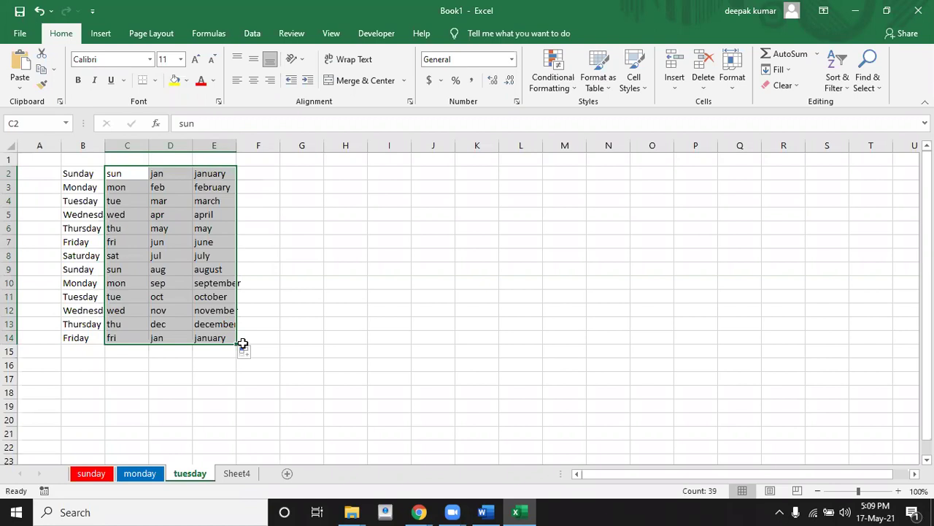
{"action": "left_click", "coordinate": [282, 333]}
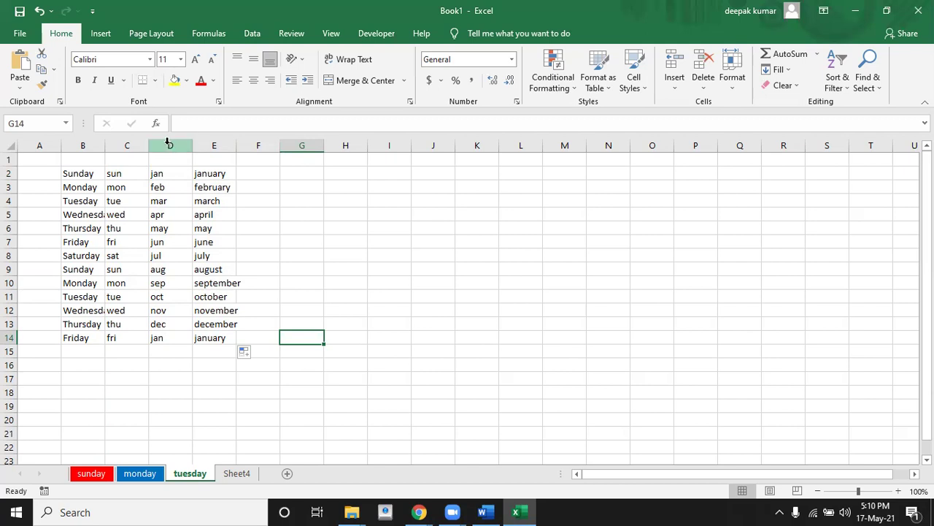
Hide column D holding the short month names.
{"action": "right_click", "coordinate": [168, 146]}
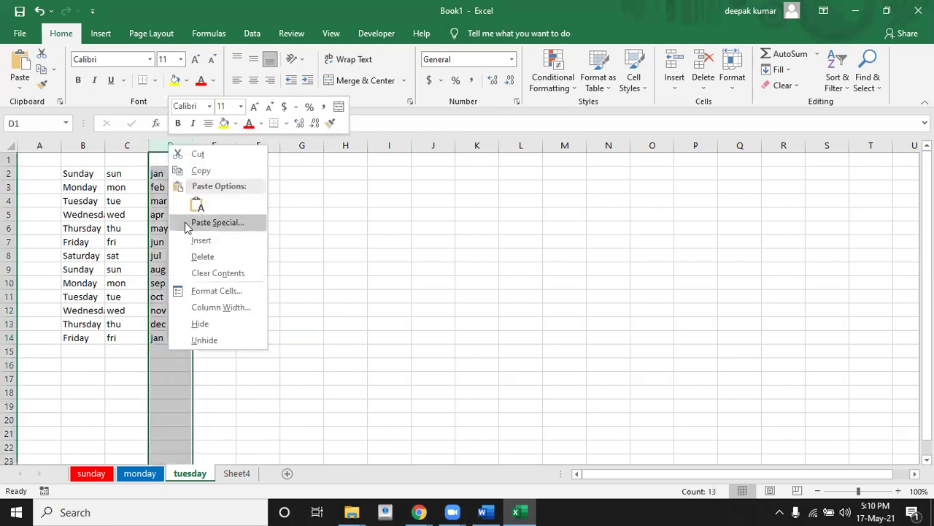
{"action": "left_click", "coordinate": [196, 324]}
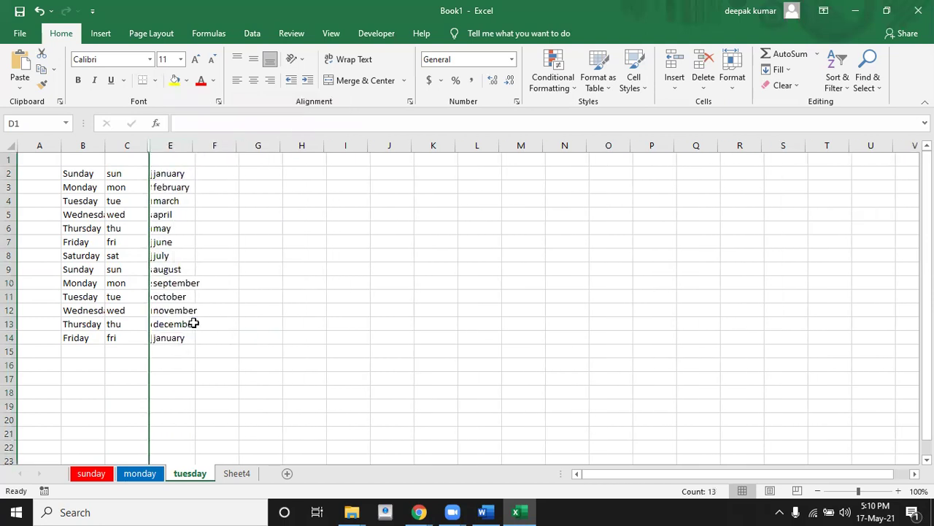
{"action": "left_click", "coordinate": [231, 307]}
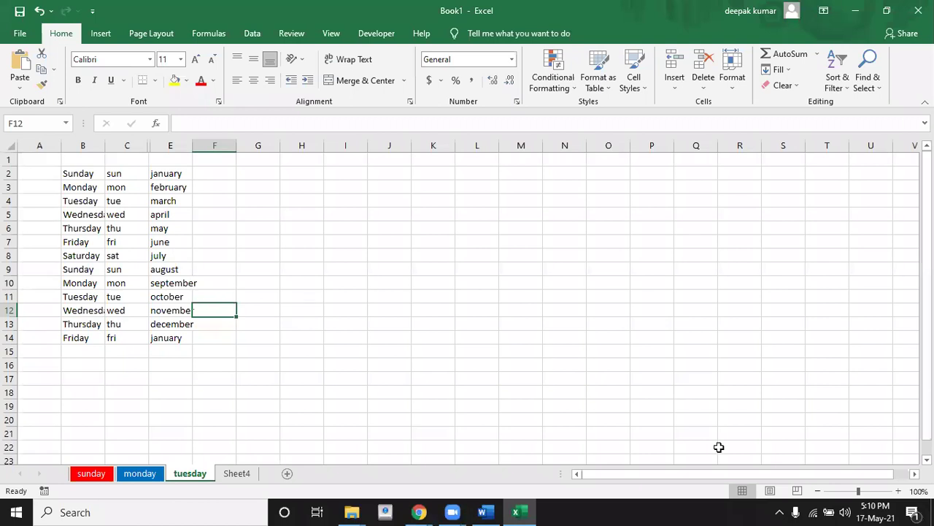
Zoom the sheet to 150% and select column E with the full month names.
{"action": "left_click", "coordinate": [900, 491]}
{"action": "left_click", "coordinate": [900, 490]}
{"action": "left_click", "coordinate": [899, 491]}
{"action": "left_click", "coordinate": [899, 490]}
{"action": "left_click", "coordinate": [900, 491]}
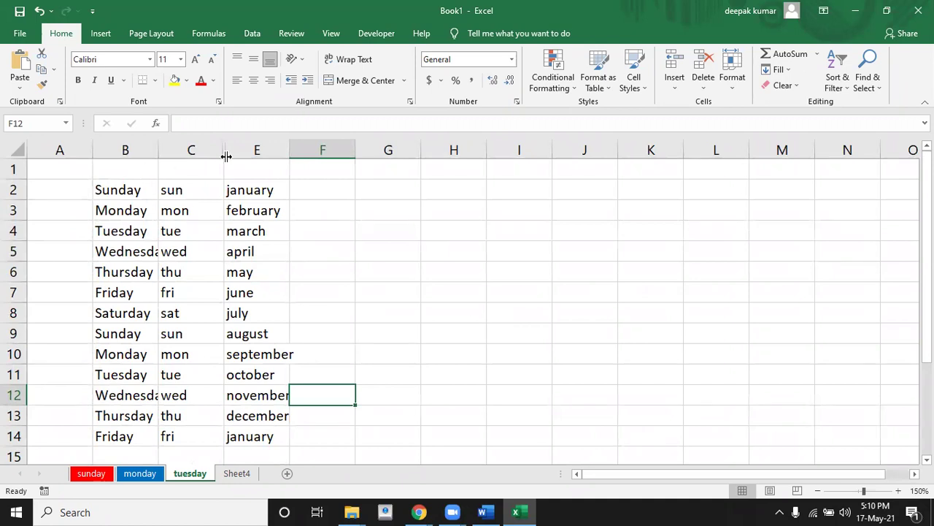
{"action": "left_click", "coordinate": [257, 151]}
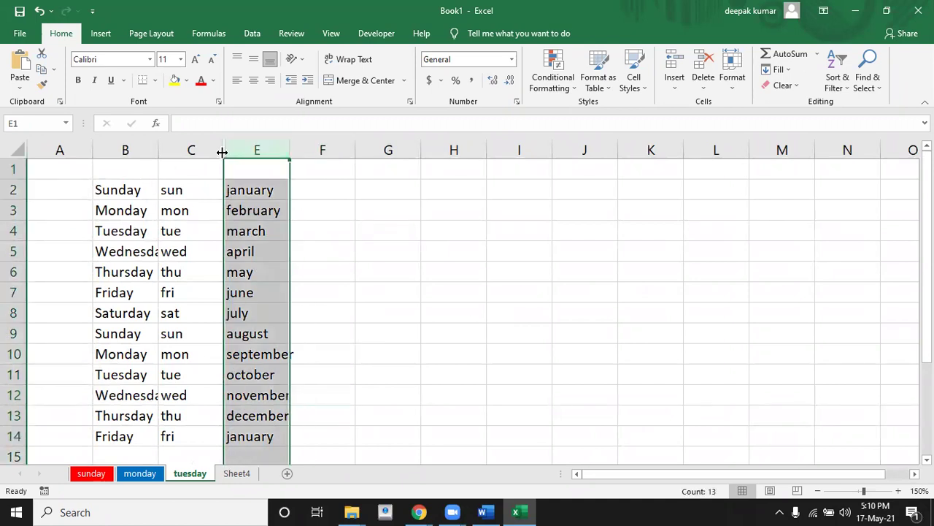
{"action": "left_click", "coordinate": [334, 216]}
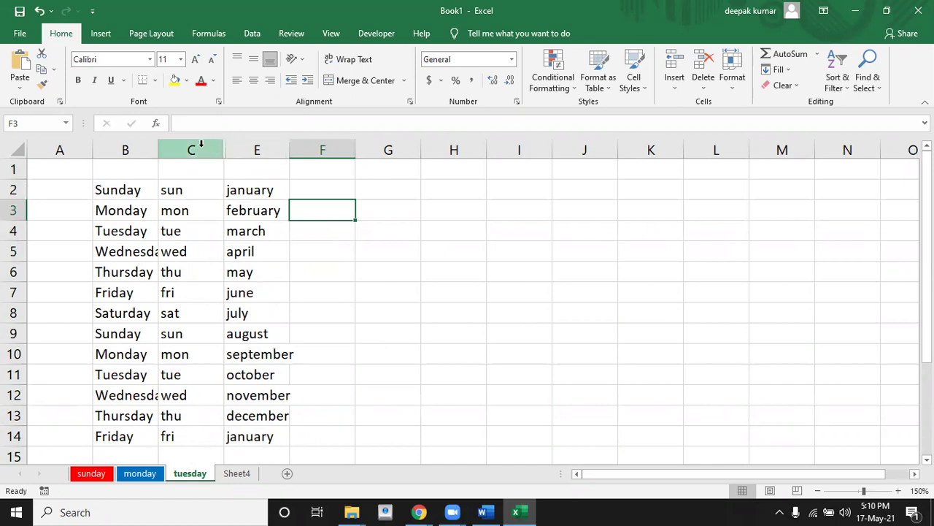
Unhide column D from the C–E column selection, then select columns B through E.
{"action": "left_click_drag", "start_coordinate": [201, 143], "coordinate": [249, 144]}
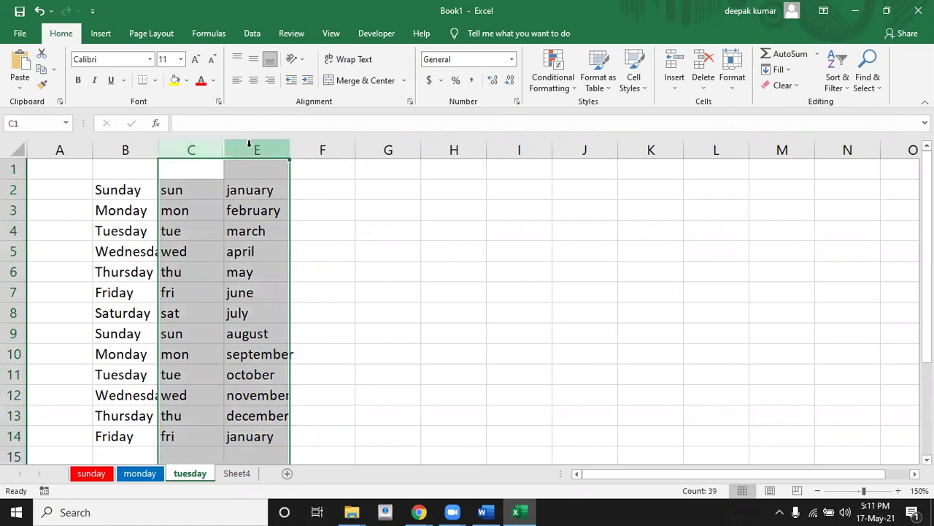
{"action": "right_click", "coordinate": [249, 144]}
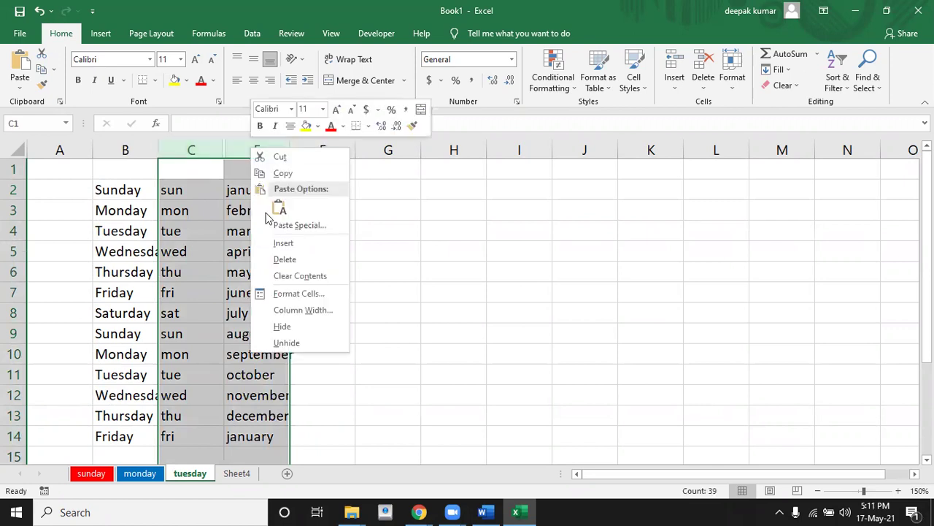
{"action": "left_click", "coordinate": [285, 343]}
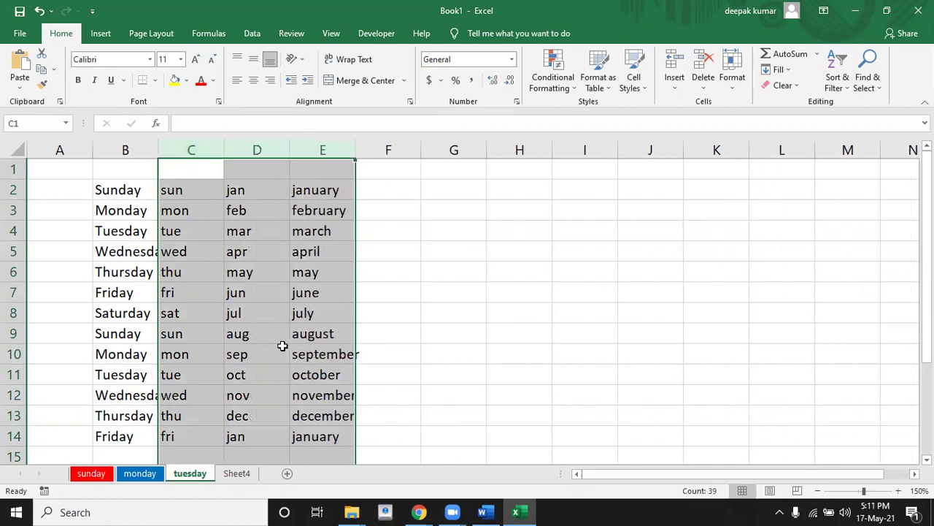
{"action": "left_click", "coordinate": [263, 267]}
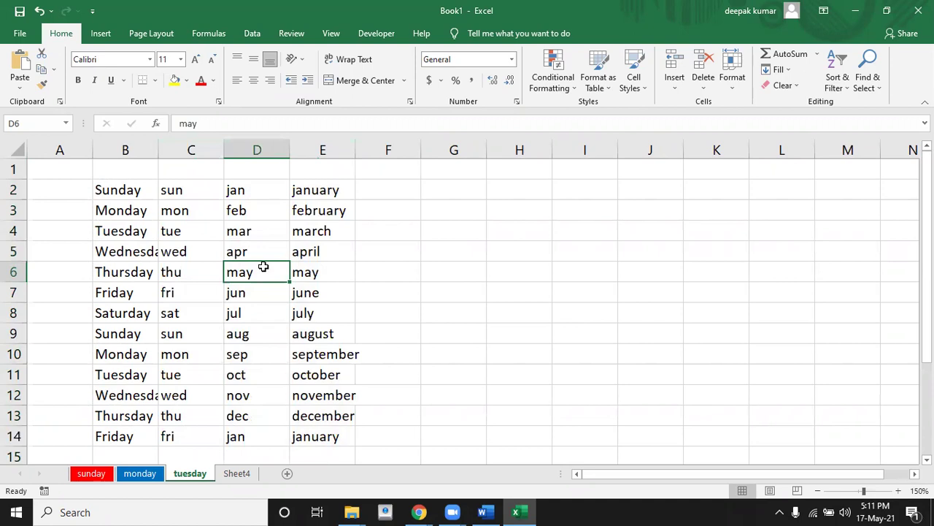
{"action": "left_click_drag", "start_coordinate": [134, 146], "coordinate": [306, 139]}
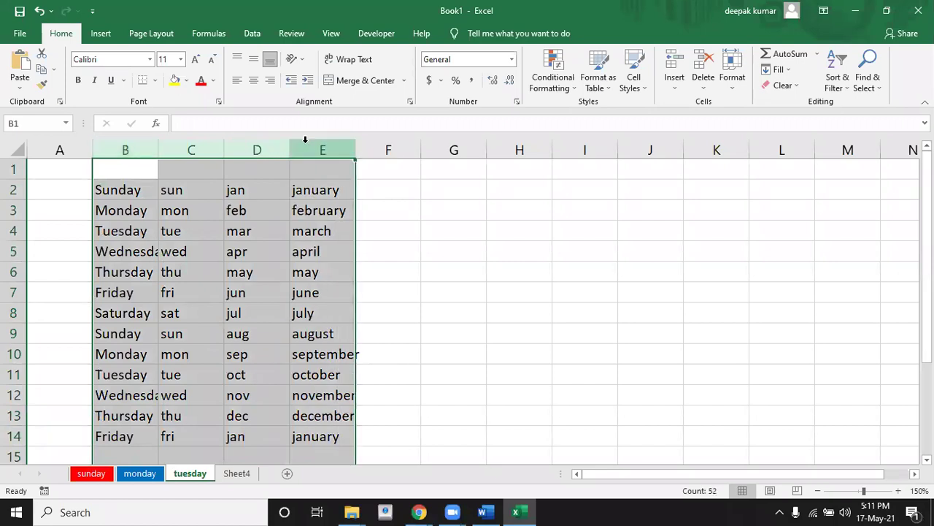
{"action": "right_click", "coordinate": [257, 145]}
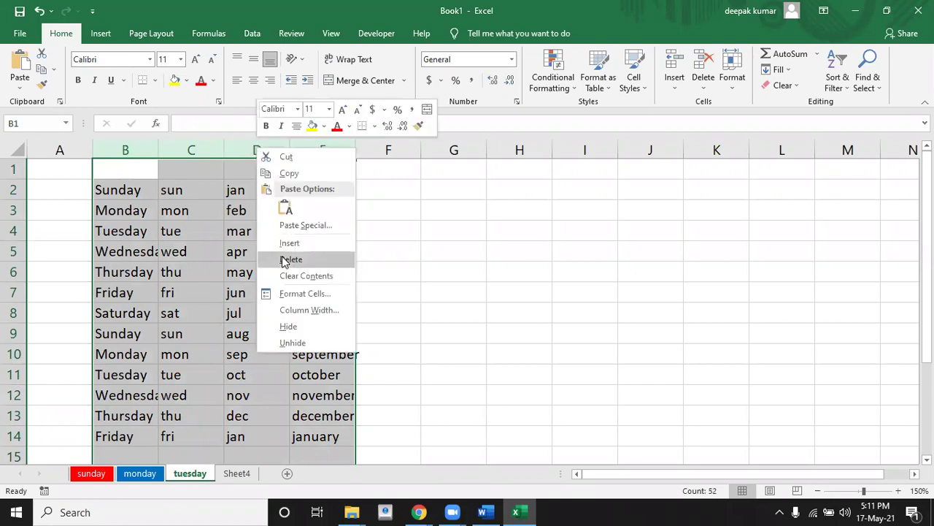
{"action": "left_click", "coordinate": [287, 328]}
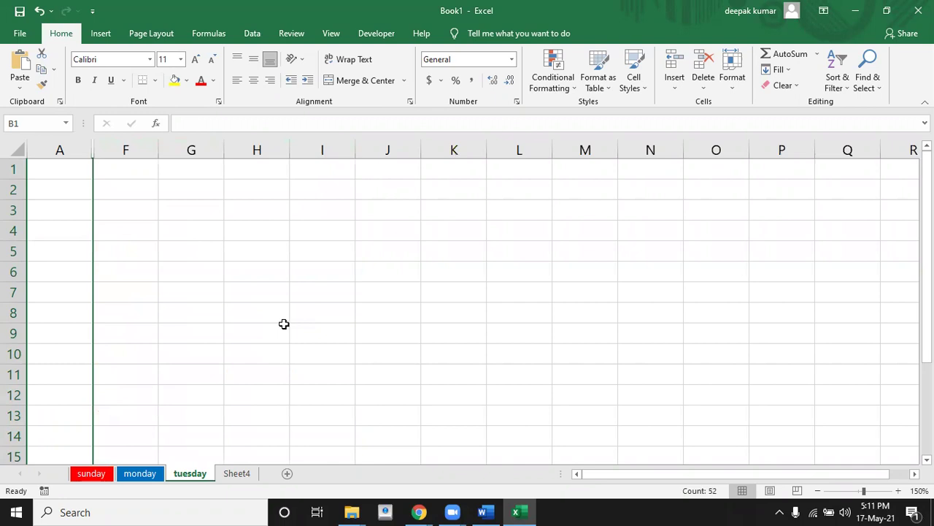
{"action": "left_click", "coordinate": [284, 324]}
{"action": "key", "text": "ctrl+Up"}
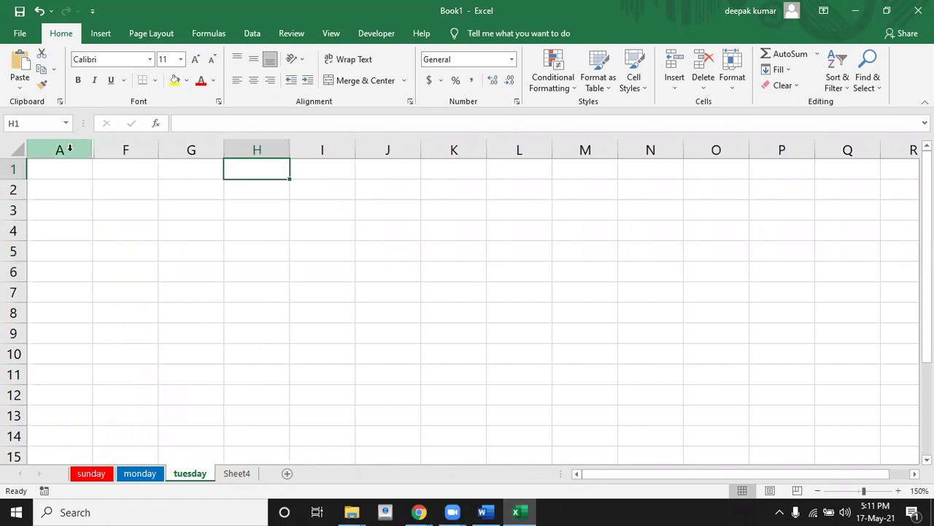
{"action": "left_click_drag", "start_coordinate": [70, 148], "coordinate": [116, 148]}
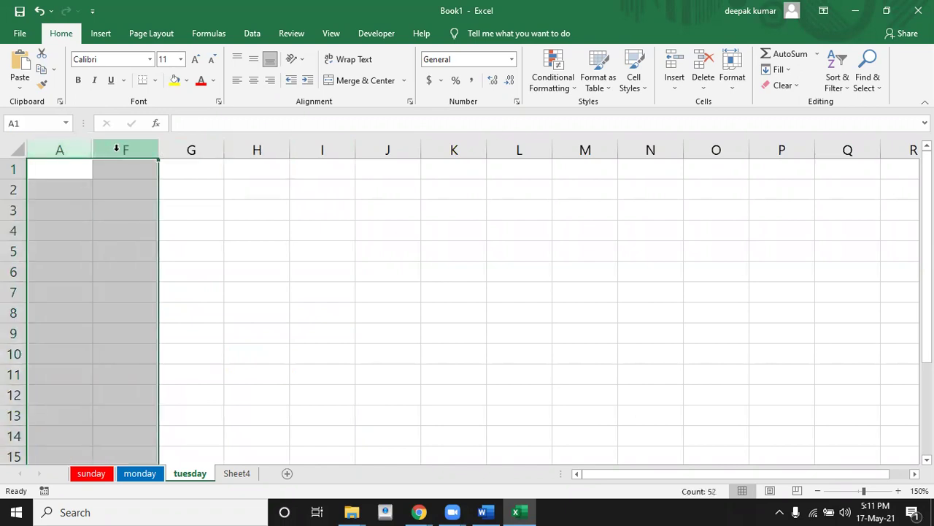
{"action": "right_click", "coordinate": [116, 148]}
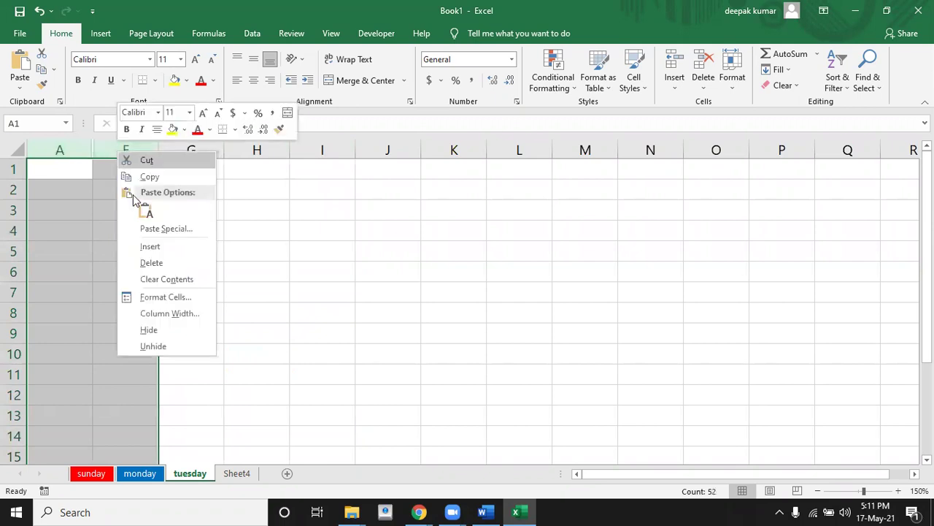
{"action": "left_click", "coordinate": [153, 348]}
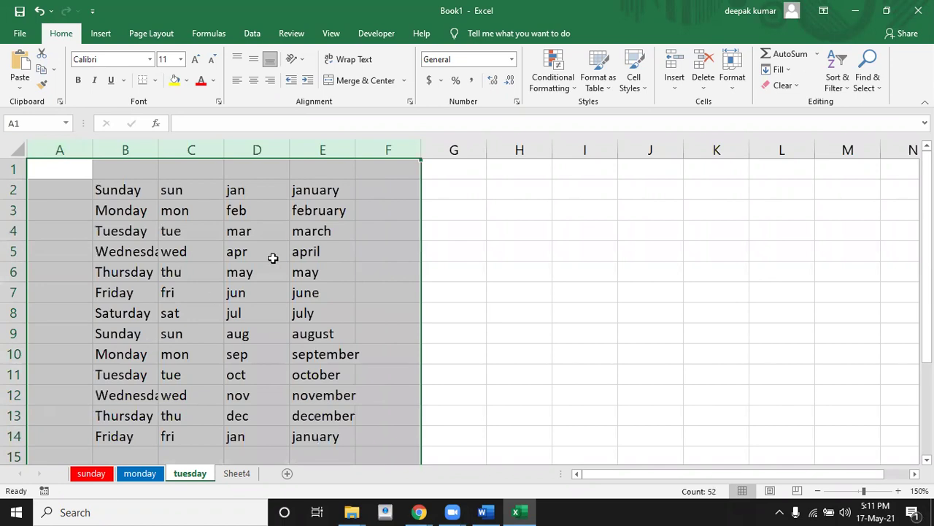
{"action": "left_click", "coordinate": [272, 258]}
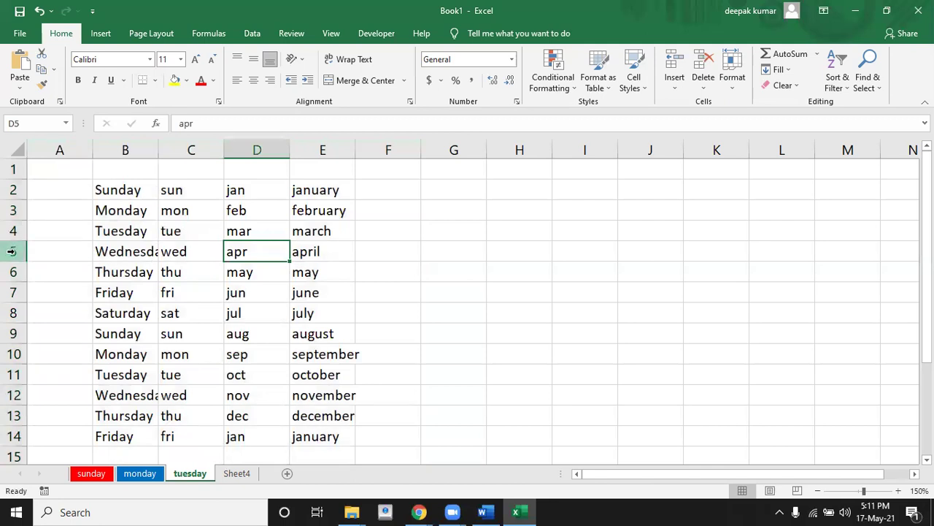
{"action": "right_click", "coordinate": [12, 251]}
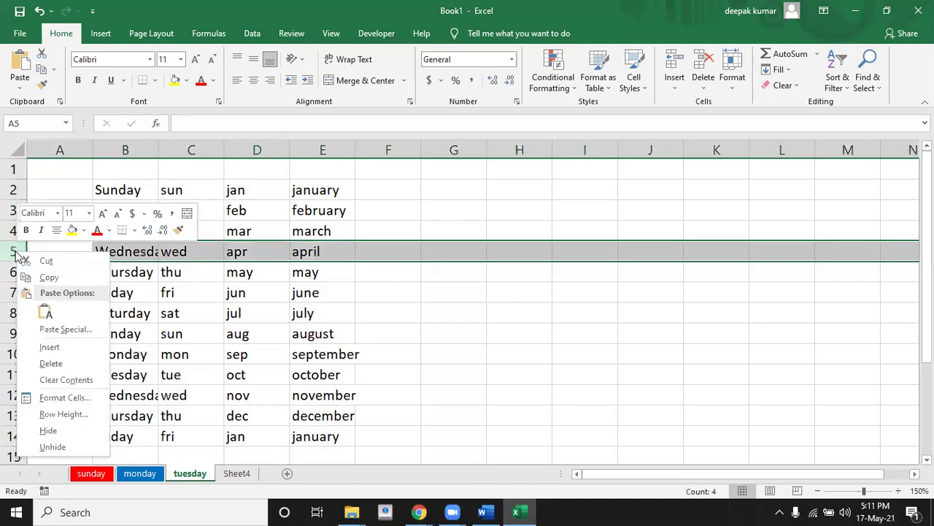
{"action": "left_click", "coordinate": [56, 431]}
{"action": "left_click", "coordinate": [187, 286]}
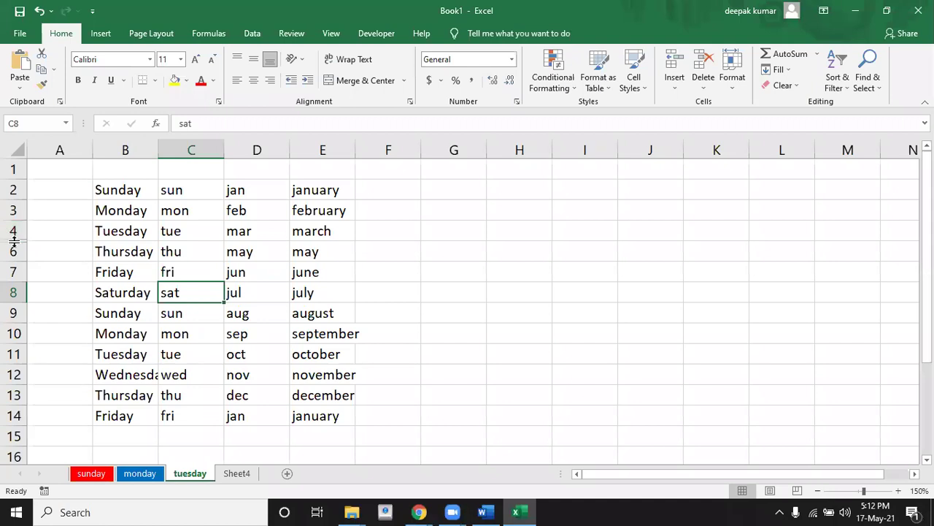
{"action": "left_click_drag", "start_coordinate": [12, 230], "coordinate": [12, 251]}
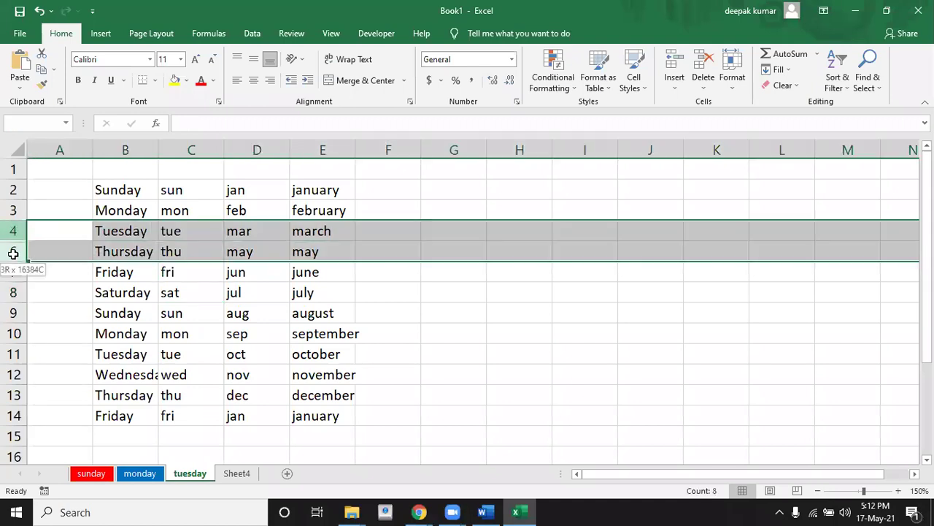
{"action": "right_click", "coordinate": [12, 251]}
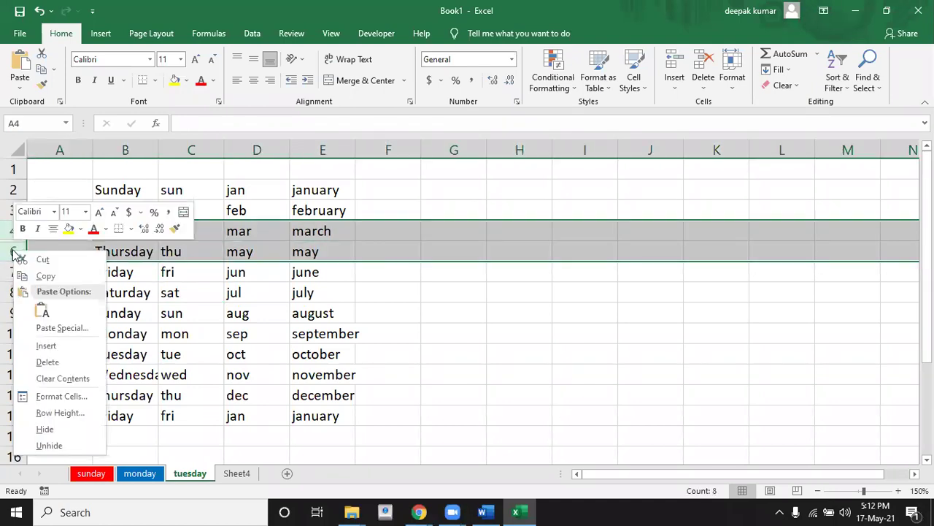
{"action": "left_click", "coordinate": [56, 449]}
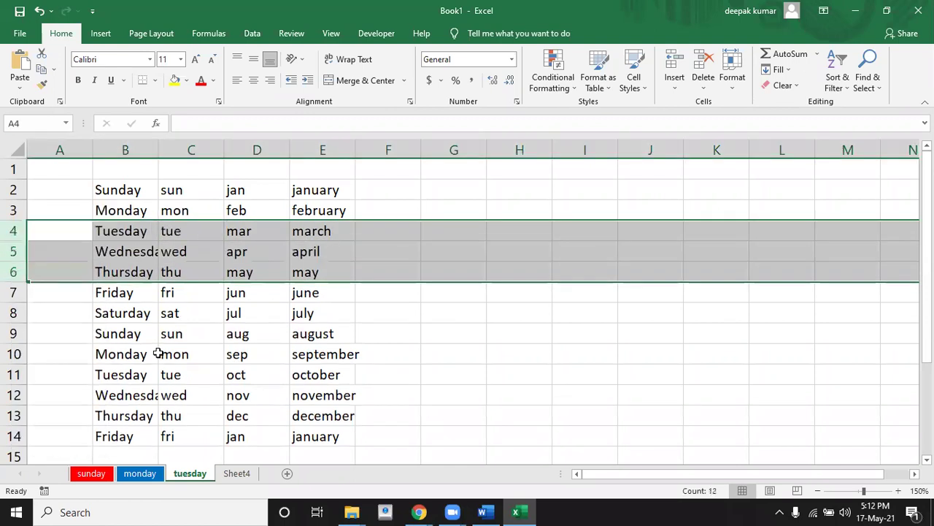
{"action": "left_click", "coordinate": [159, 356]}
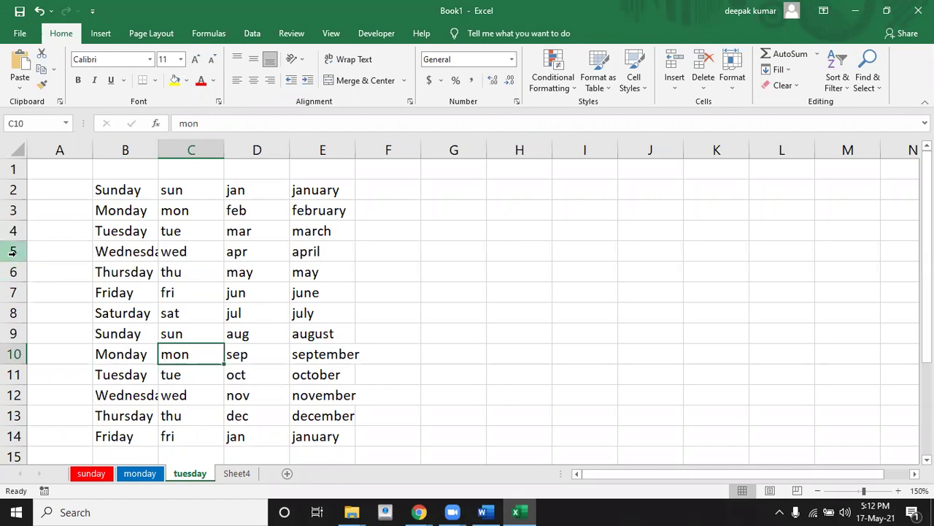
{"action": "left_click_drag", "start_coordinate": [12, 251], "coordinate": [12, 343]}
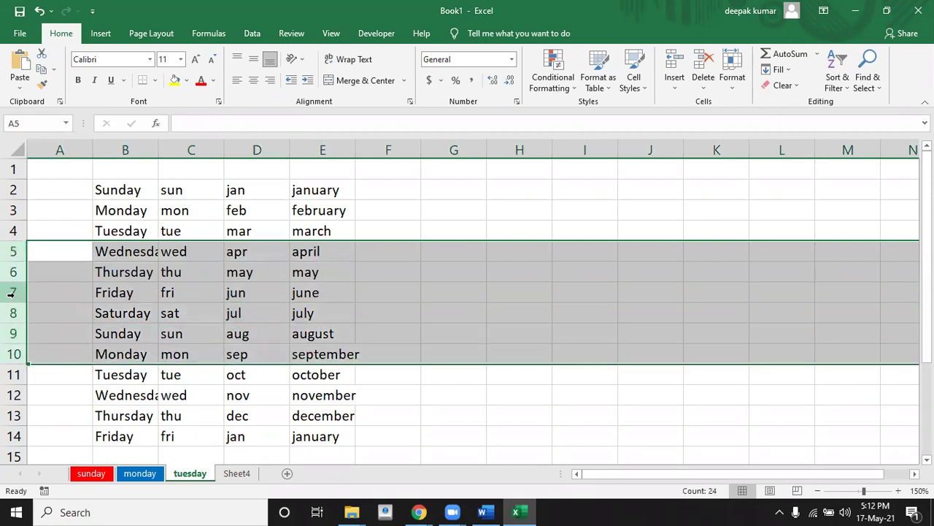
{"action": "right_click", "coordinate": [11, 292]}
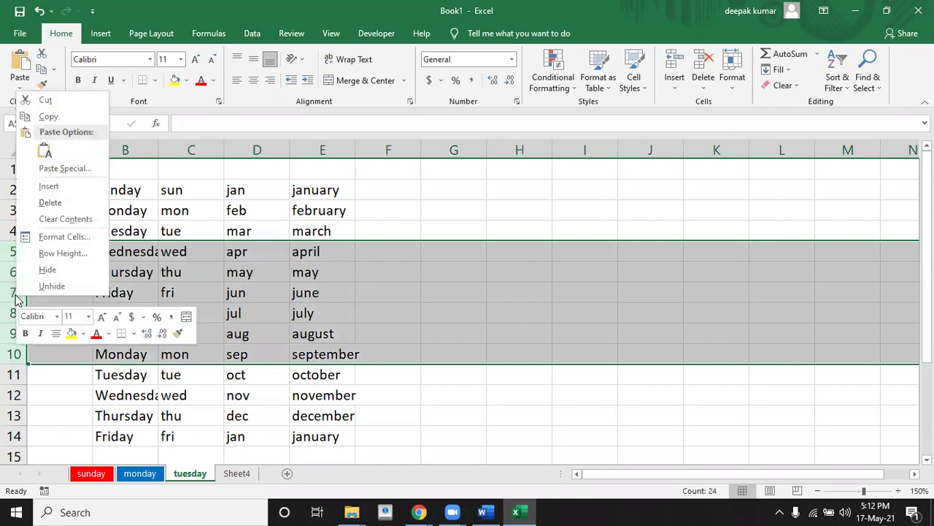
{"action": "left_click", "coordinate": [52, 283]}
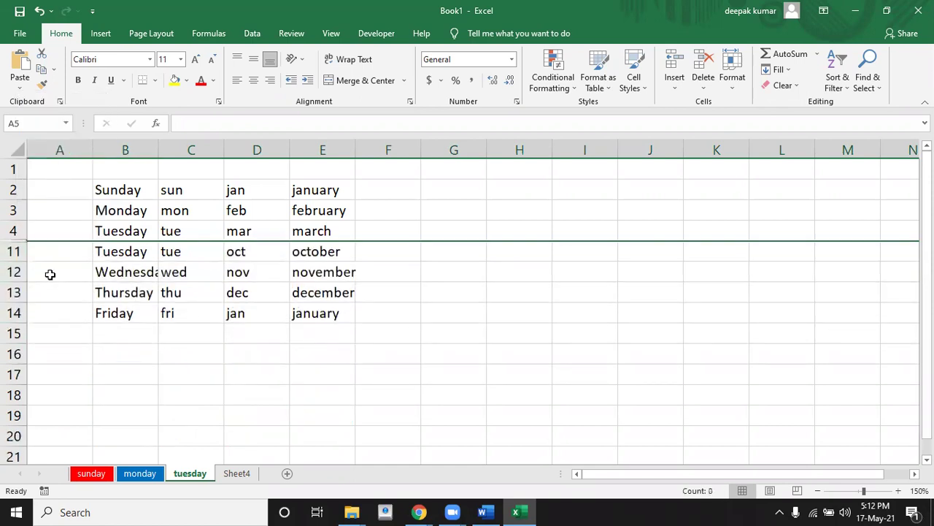
{"action": "left_click", "coordinate": [73, 273]}
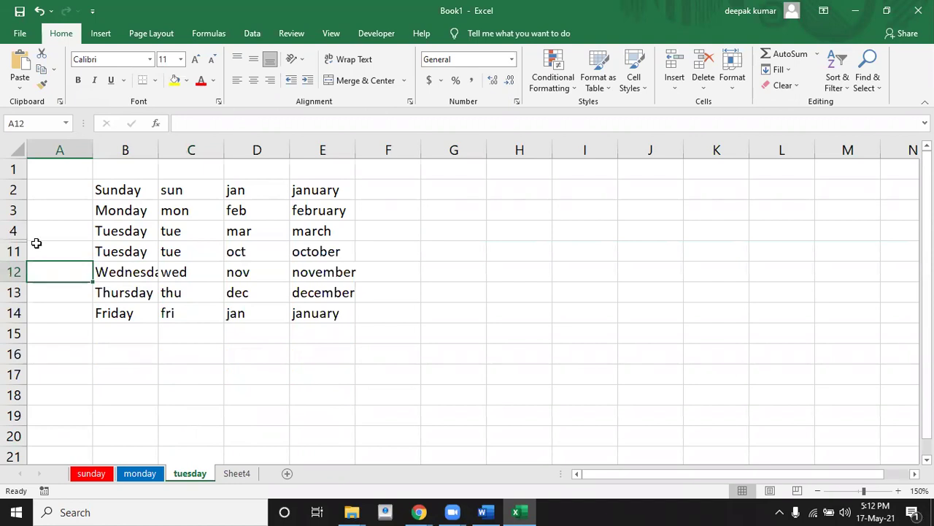
{"action": "left_click_drag", "start_coordinate": [12, 231], "coordinate": [10, 248]}
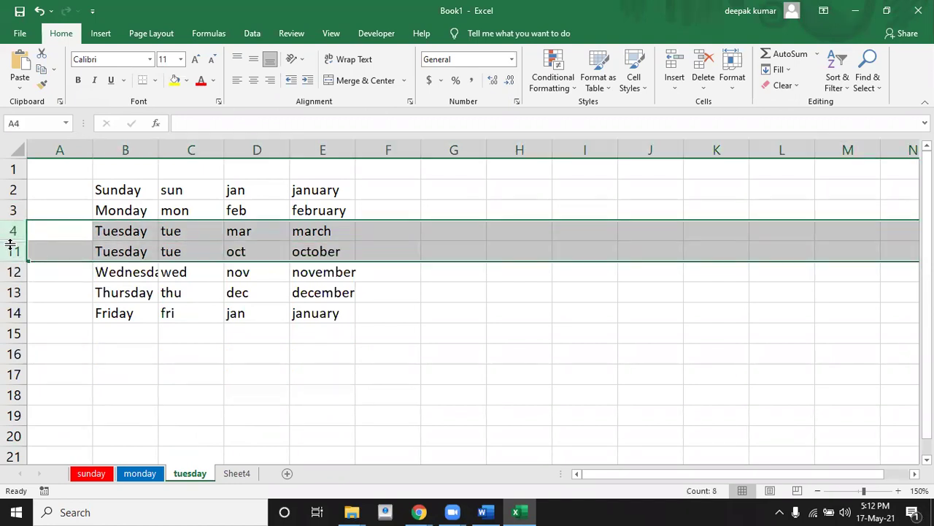
{"action": "right_click", "coordinate": [10, 245]}
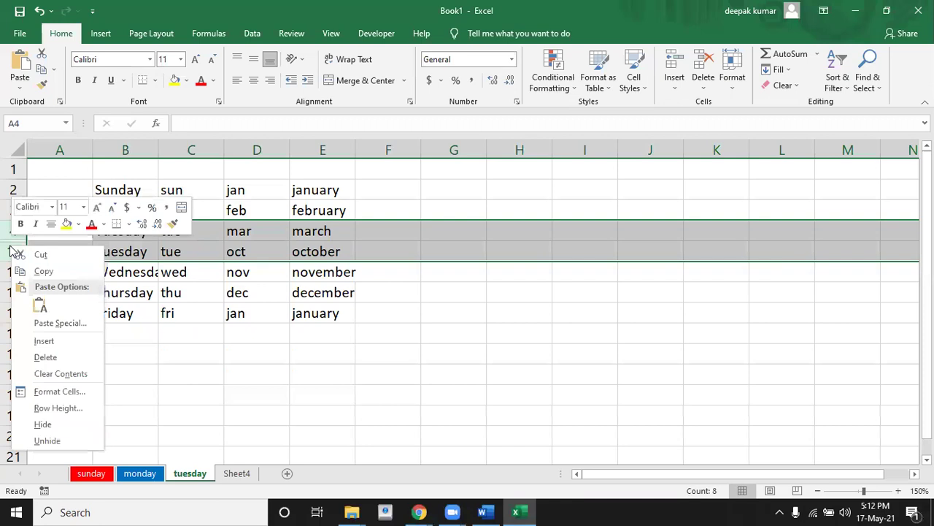
{"action": "left_click", "coordinate": [56, 441]}
{"action": "left_click", "coordinate": [284, 299]}
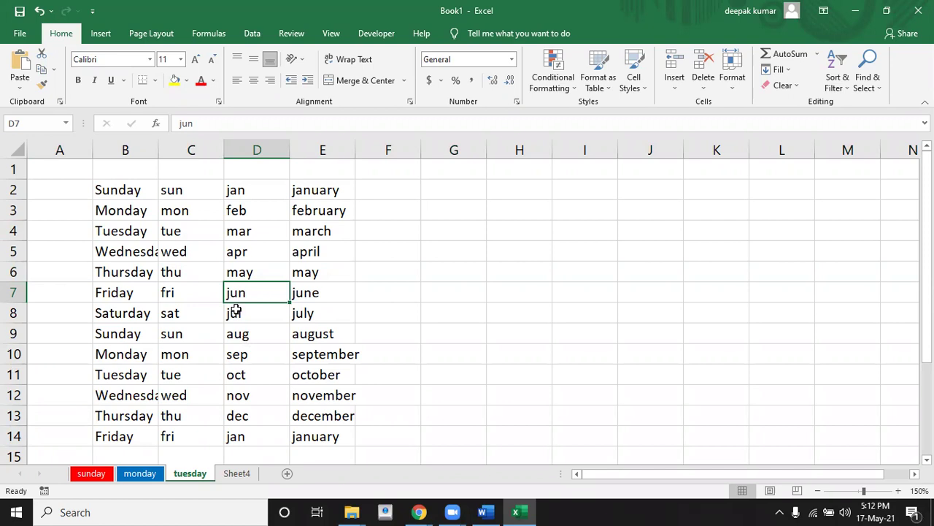
{"action": "left_click", "coordinate": [235, 309]}
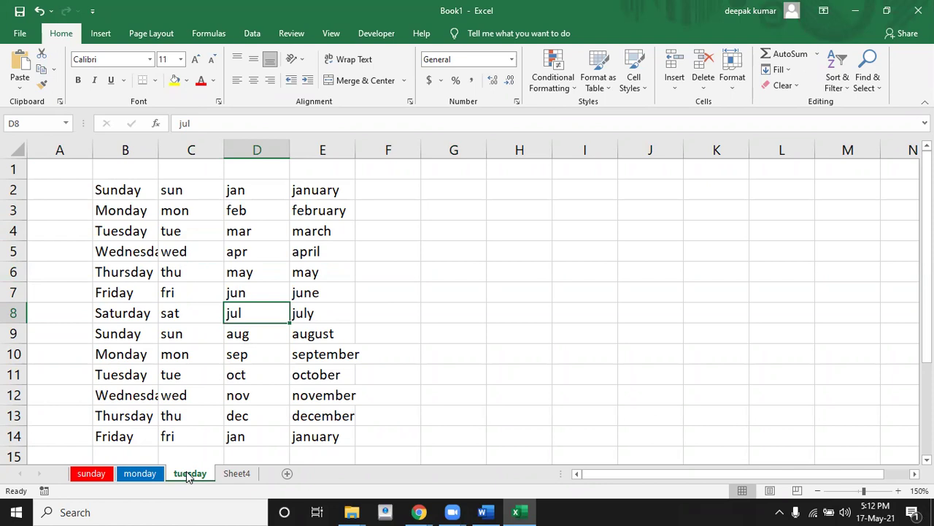
Hide the tuesday sheet, then unhide it from Sheet4's tab menu so all four sheets show.
{"action": "right_click", "coordinate": [189, 477]}
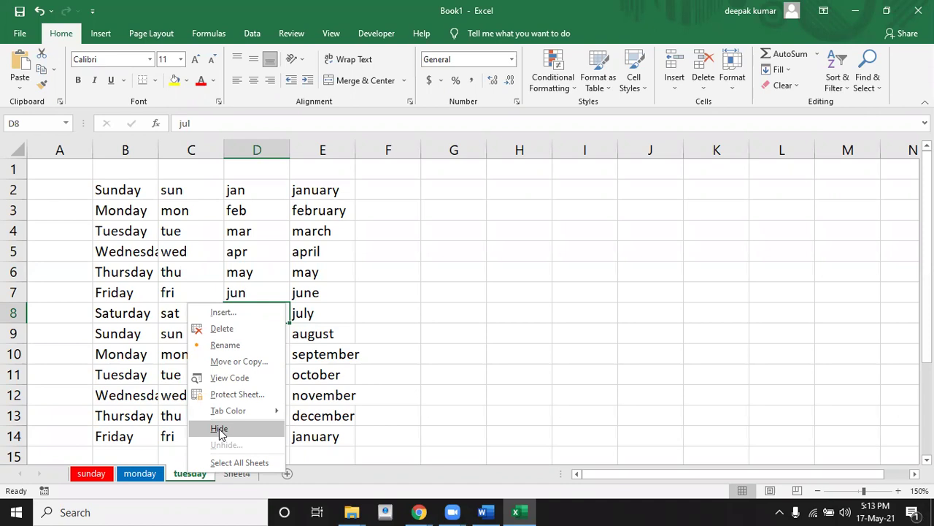
{"action": "left_click", "coordinate": [220, 429]}
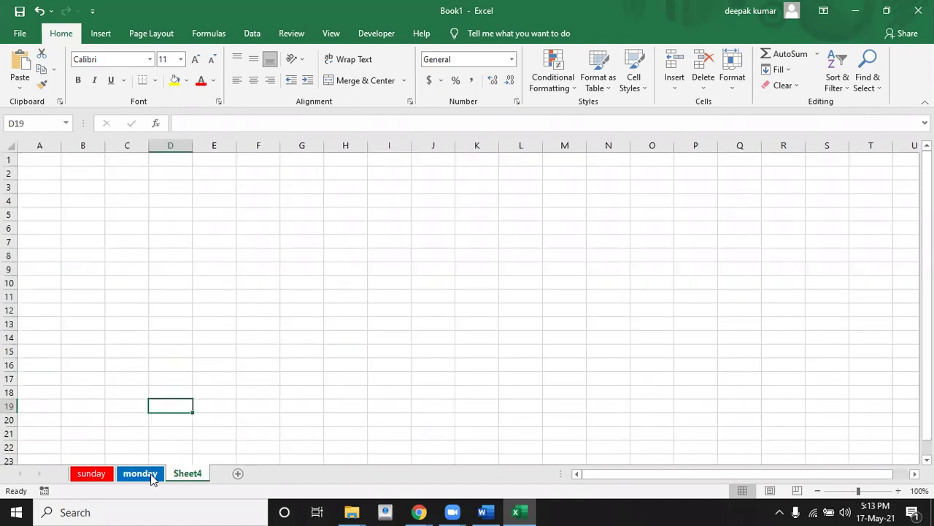
{"action": "left_click", "coordinate": [276, 327]}
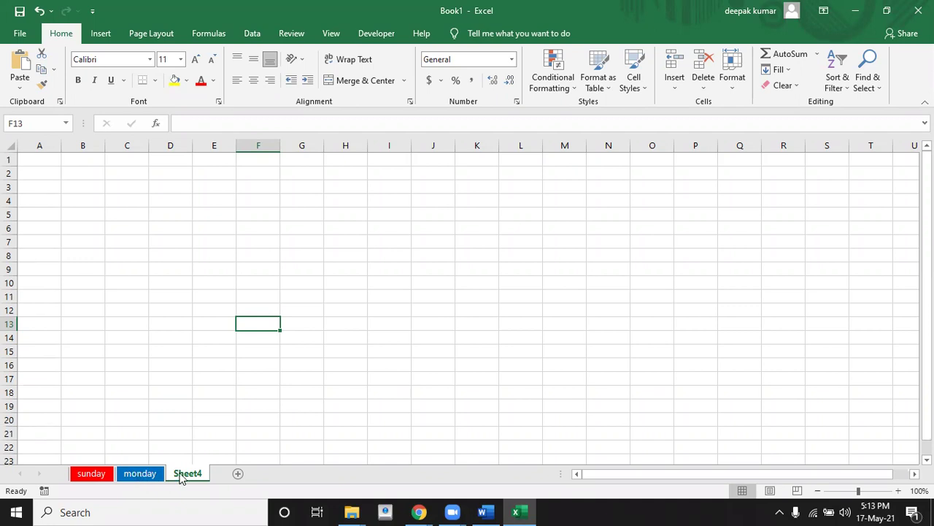
{"action": "right_click", "coordinate": [181, 478]}
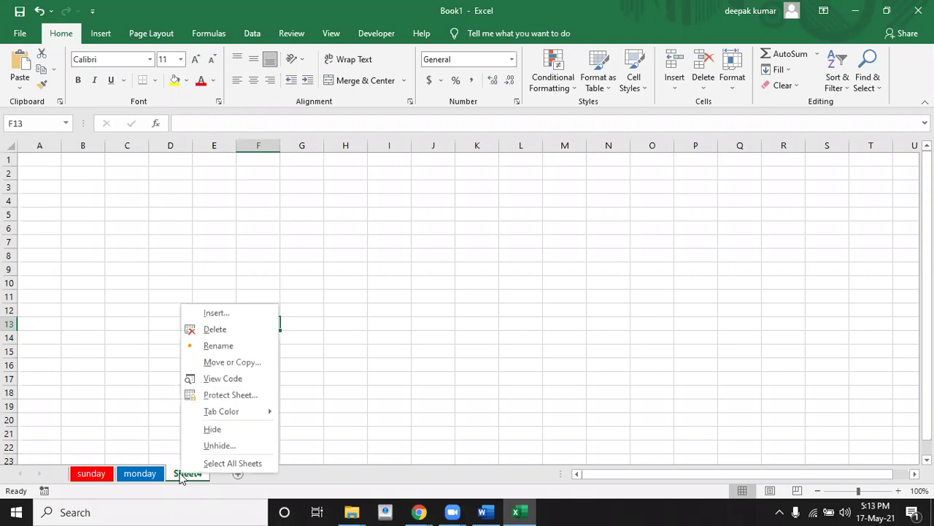
{"action": "left_click", "coordinate": [219, 447]}
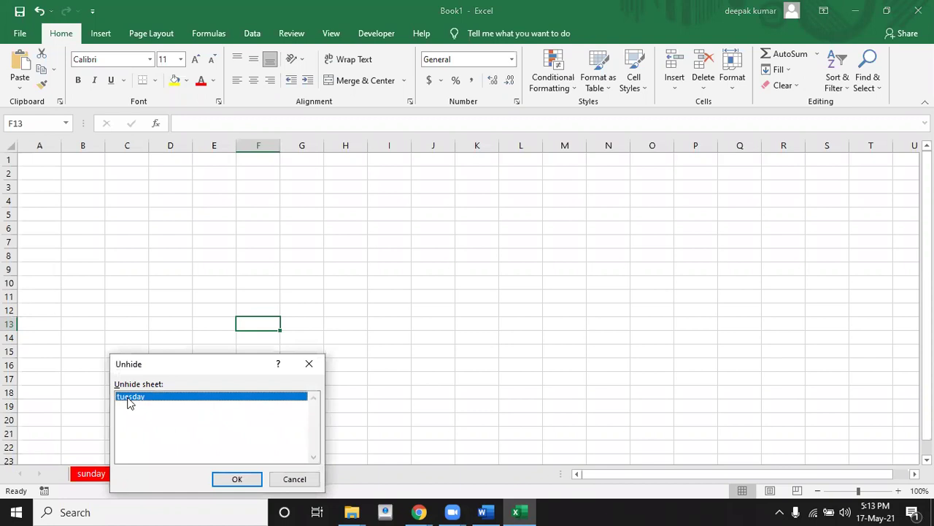
{"action": "left_click", "coordinate": [227, 478]}
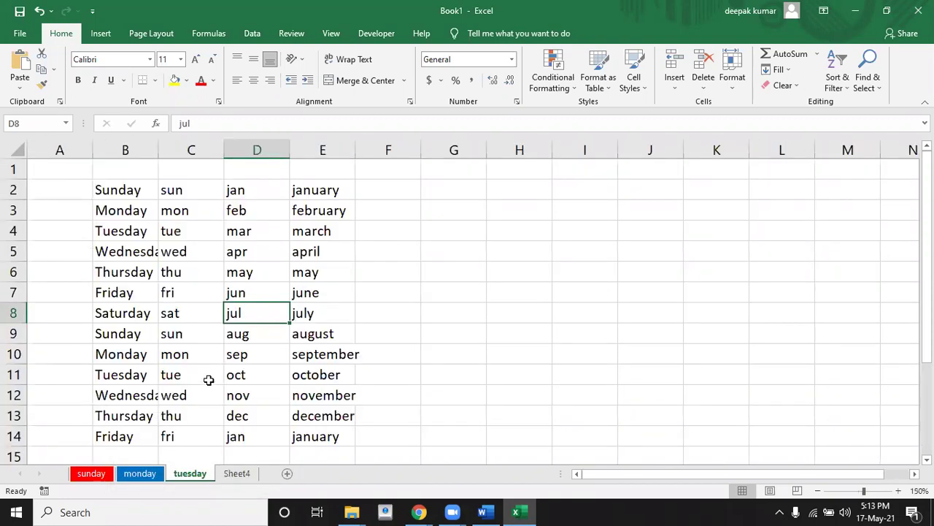
Hide row 11 (Tuesday) via Format > Hide Rows, then double-click its border to restore it.
{"action": "left_click", "coordinate": [208, 378]}
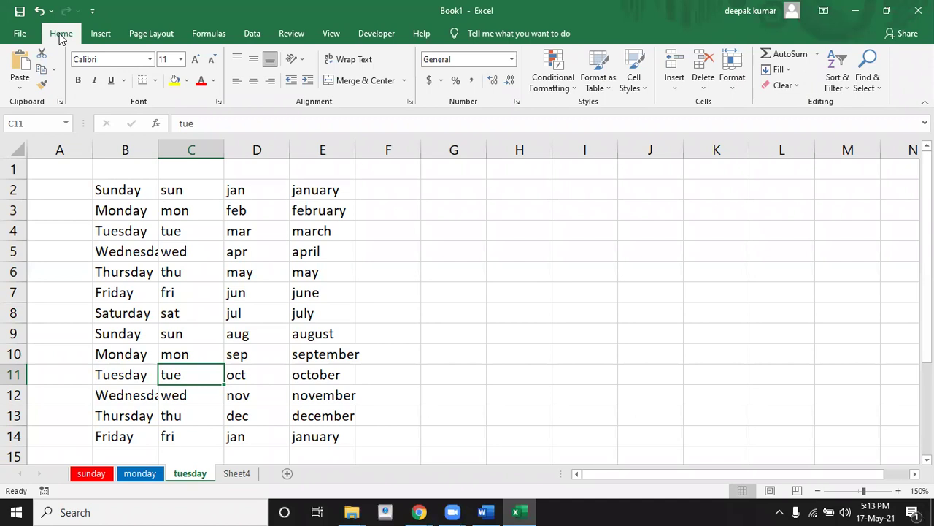
{"action": "left_click", "coordinate": [733, 86]}
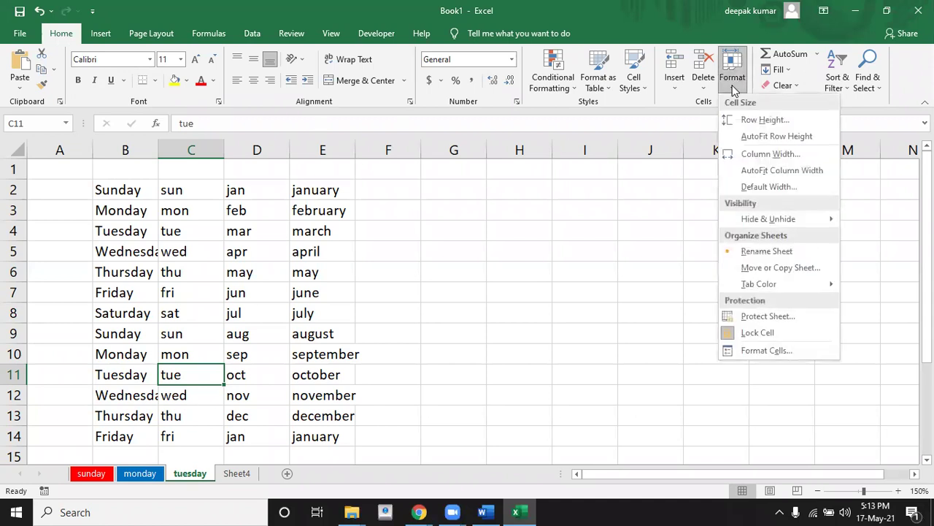
{"action": "mouse_move", "coordinate": [767, 219]}
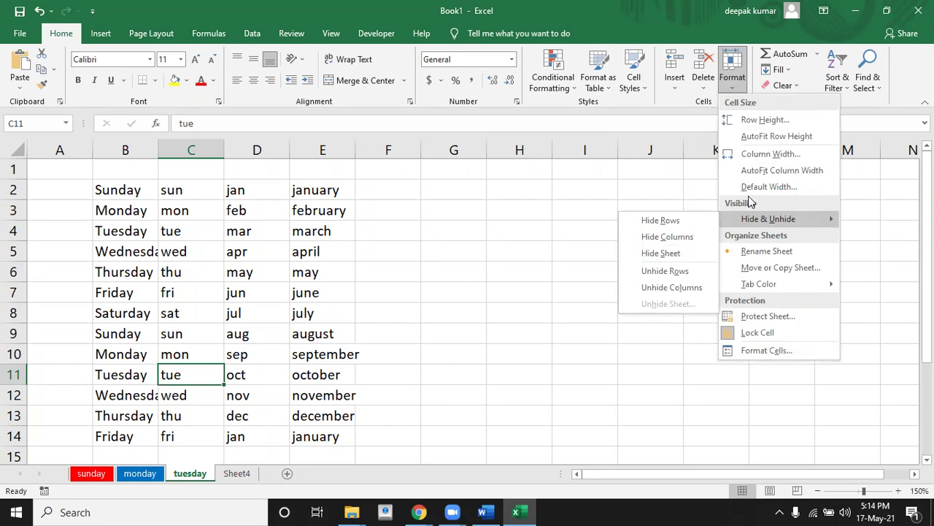
{"action": "left_click", "coordinate": [664, 221]}
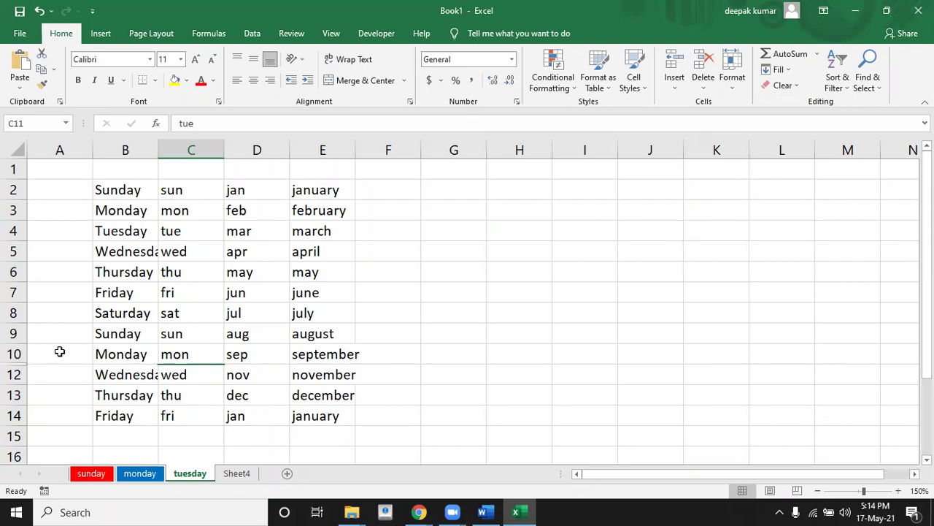
{"action": "double_click", "coordinate": [11, 363]}
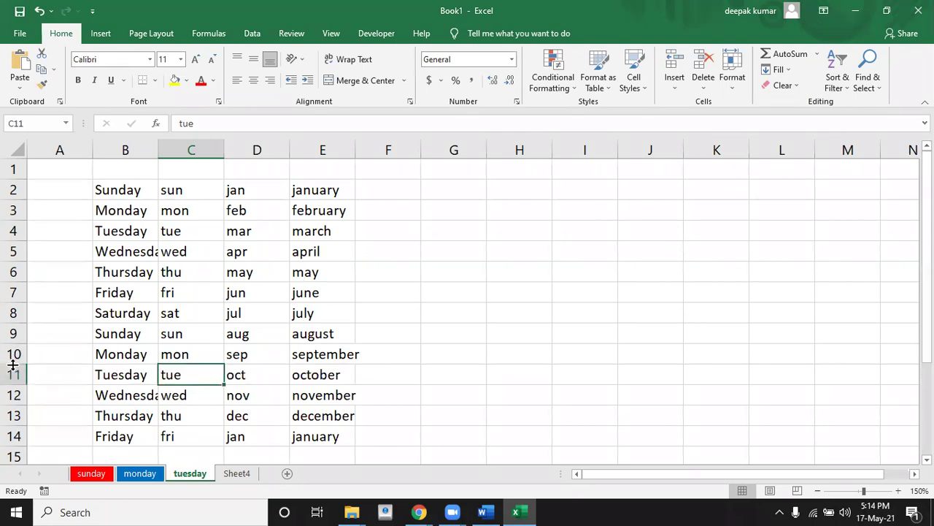
Select cells B10 and E7, then switch to the Word theory notes.
{"action": "left_click", "coordinate": [156, 348]}
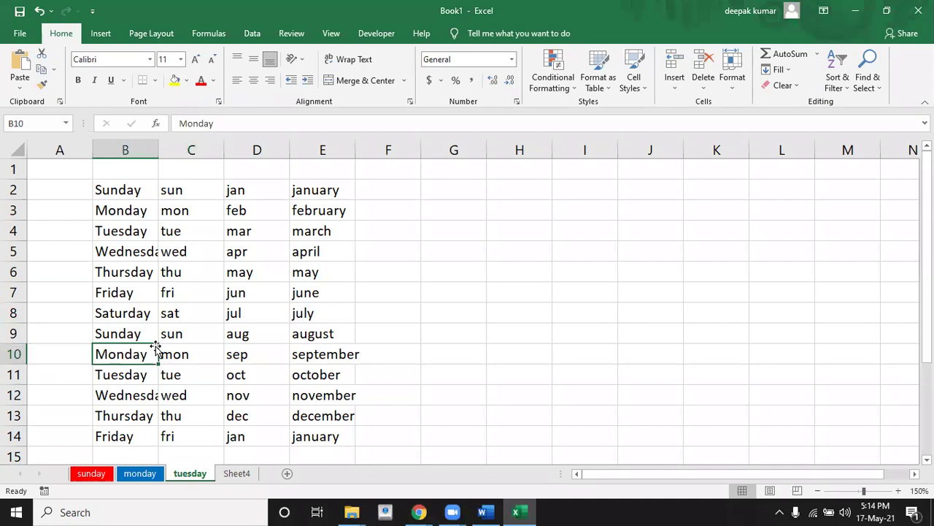
{"action": "left_click", "coordinate": [321, 293]}
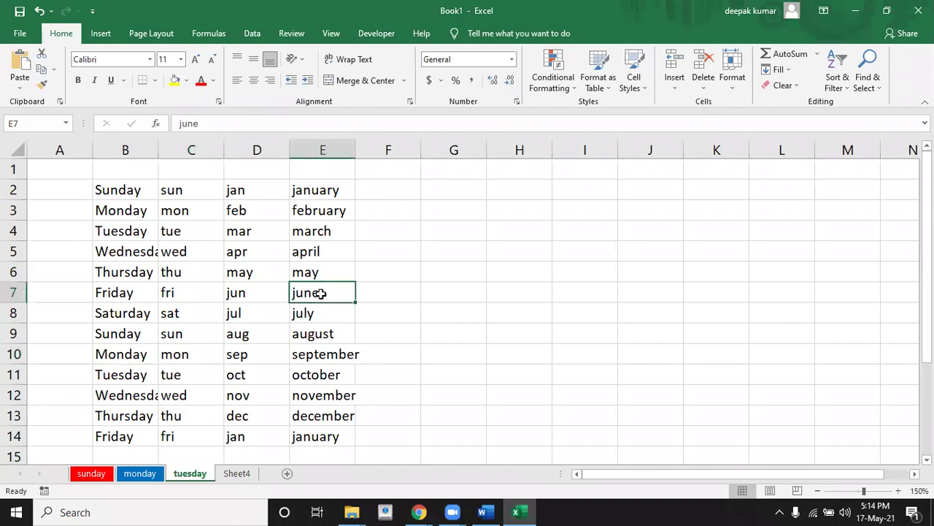
{"action": "key", "text": "alt+Tab"}
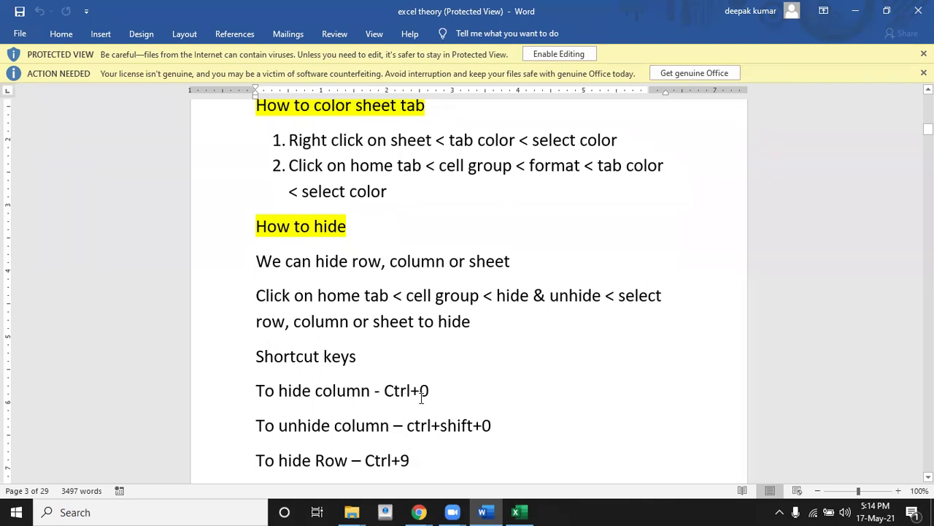
Go back from the Word hiding notes to the Excel workbook.
{"action": "key", "text": "alt+Tab"}
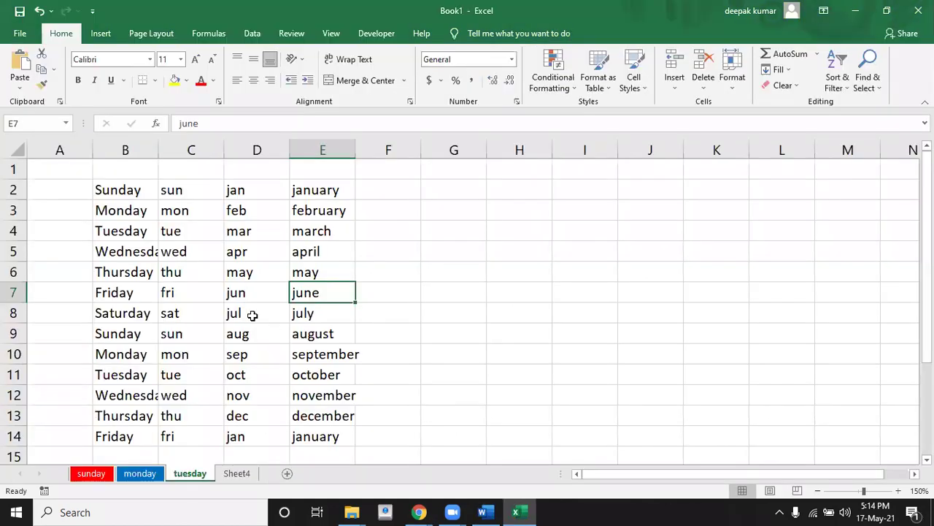
Hide column D with Ctrl+0, then unhide it by selecting columns C:E and choosing Unhide.
{"action": "left_click", "coordinate": [236, 293]}
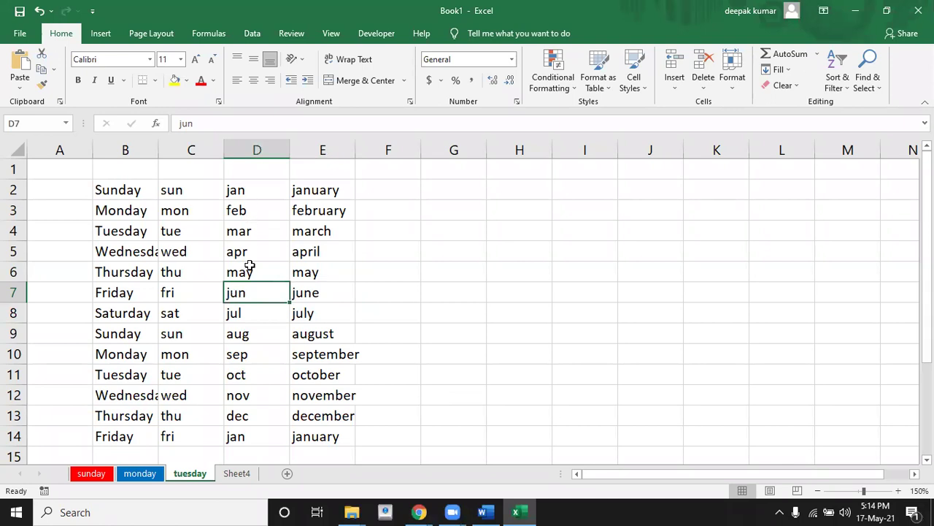
{"action": "key", "text": "ctrl+0"}
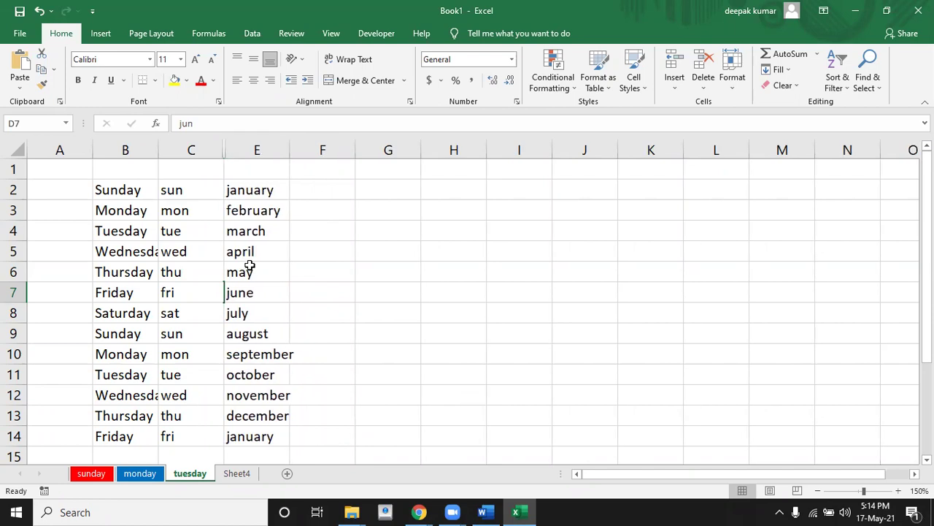
{"action": "left_click_drag", "start_coordinate": [197, 151], "coordinate": [249, 151]}
{"action": "right_click", "coordinate": [249, 151]}
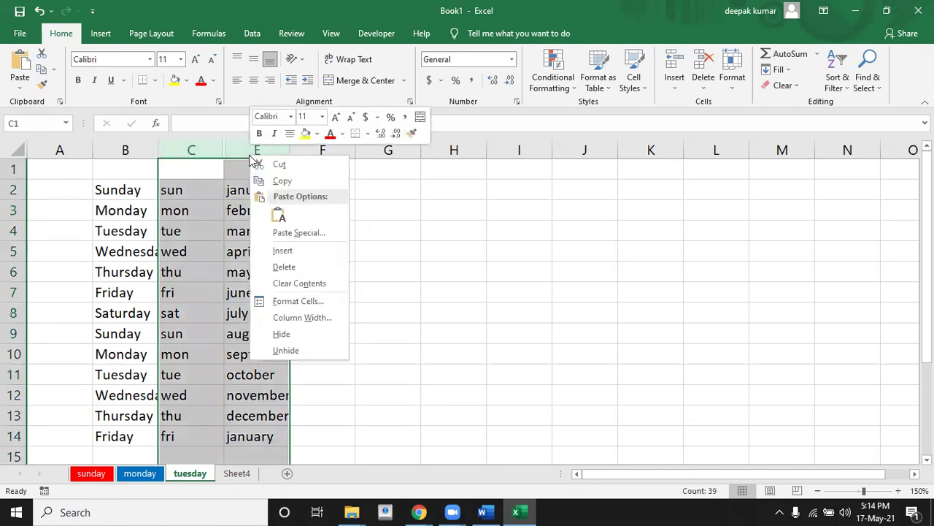
{"action": "left_click", "coordinate": [286, 350]}
{"action": "left_click", "coordinate": [275, 337]}
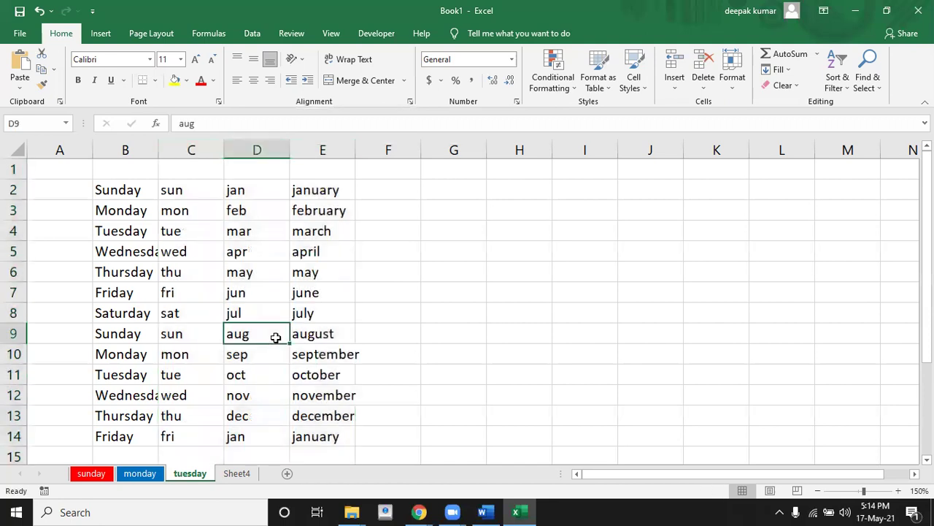
Switch to the Word notes to check the Ctrl+9 row-hiding shortcut.
{"action": "key", "text": "alt+Tab"}
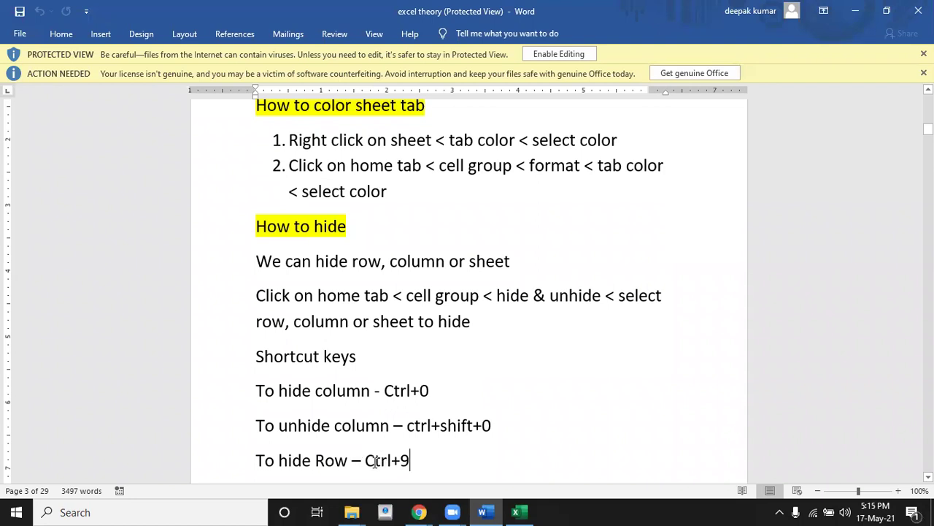
Hide row 8 (Saturday) with Ctrl+9, then unhide it from the row 7–9 header menu.
{"action": "key", "text": "alt+Tab"}
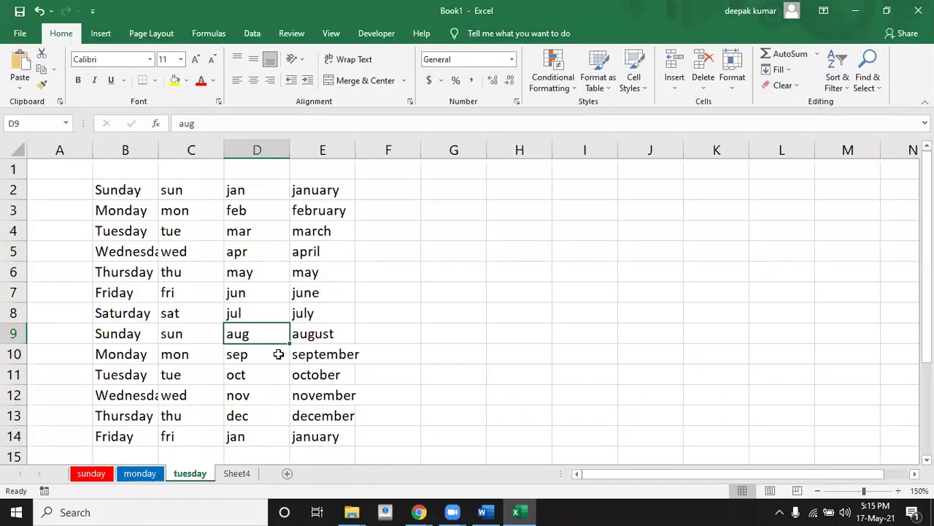
{"action": "left_click", "coordinate": [238, 312]}
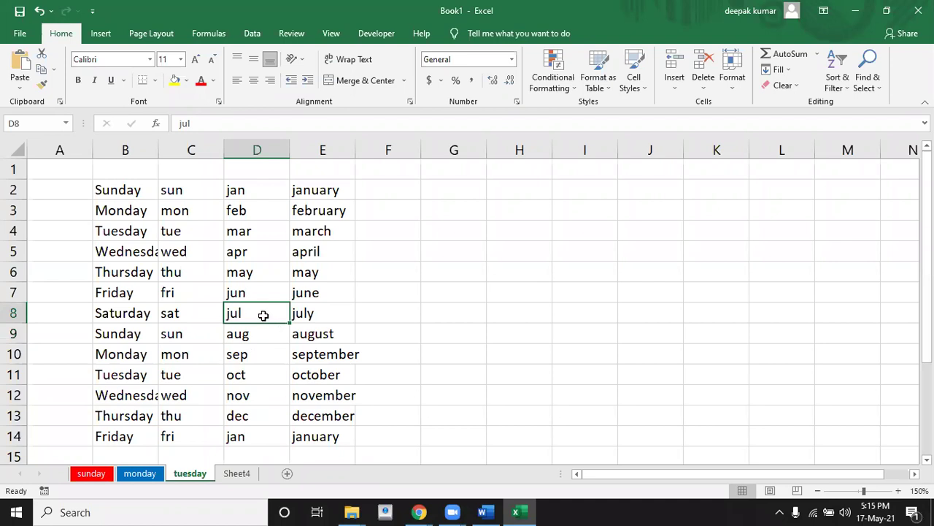
{"action": "key", "text": "ctrl+9"}
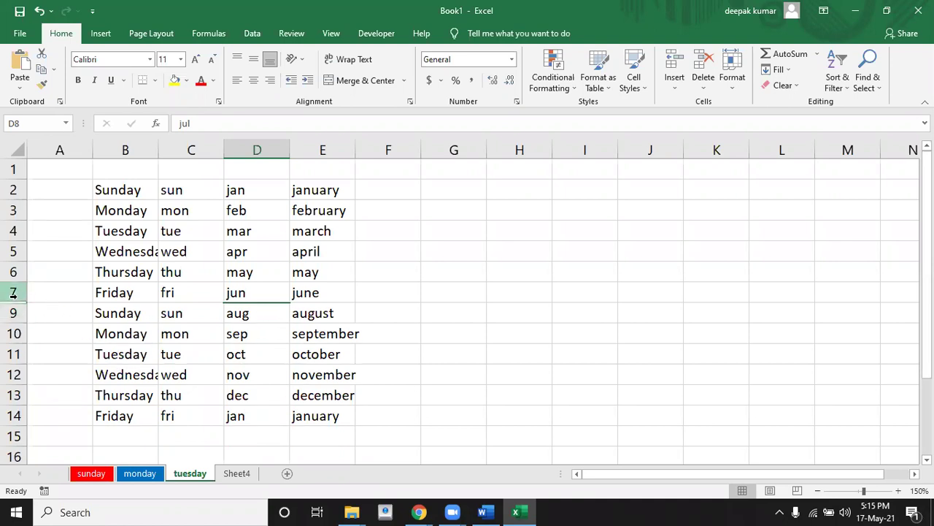
{"action": "left_click_drag", "start_coordinate": [15, 292], "coordinate": [13, 313]}
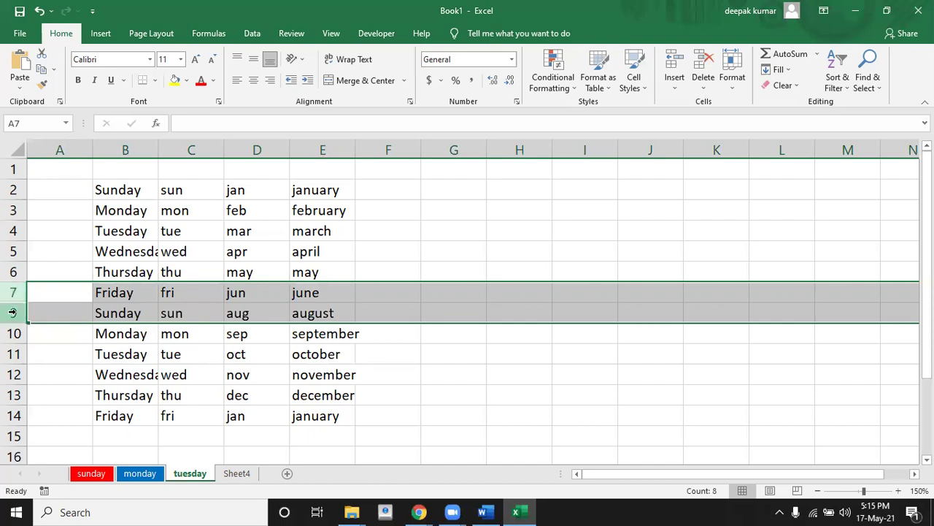
{"action": "right_click", "coordinate": [12, 313]}
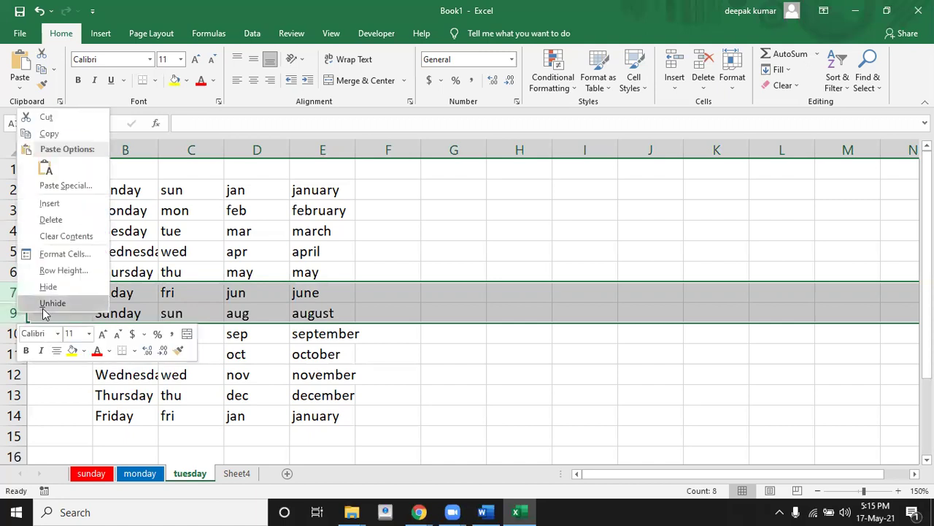
{"action": "left_click", "coordinate": [53, 303]}
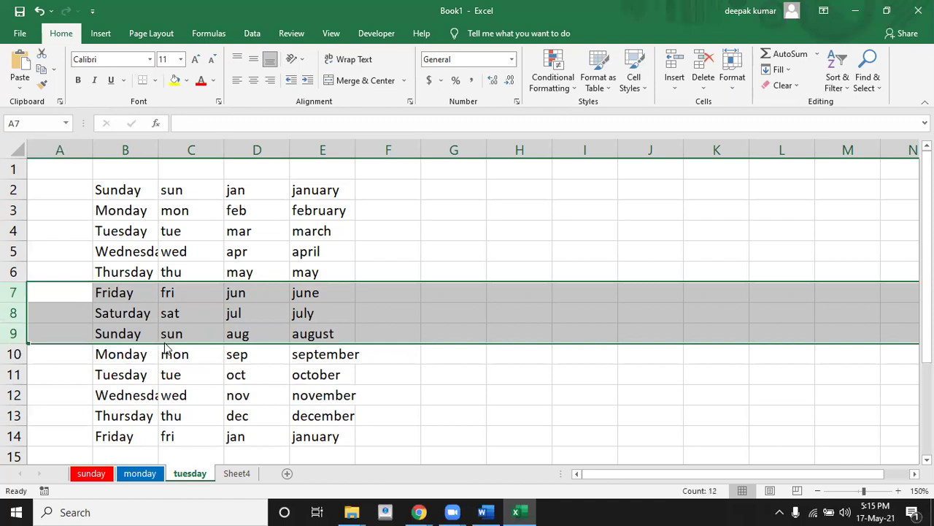
Read the Word notes down to inserting rows, columns and sheets, then return to Excel.
{"action": "key", "text": "alt+Tab"}
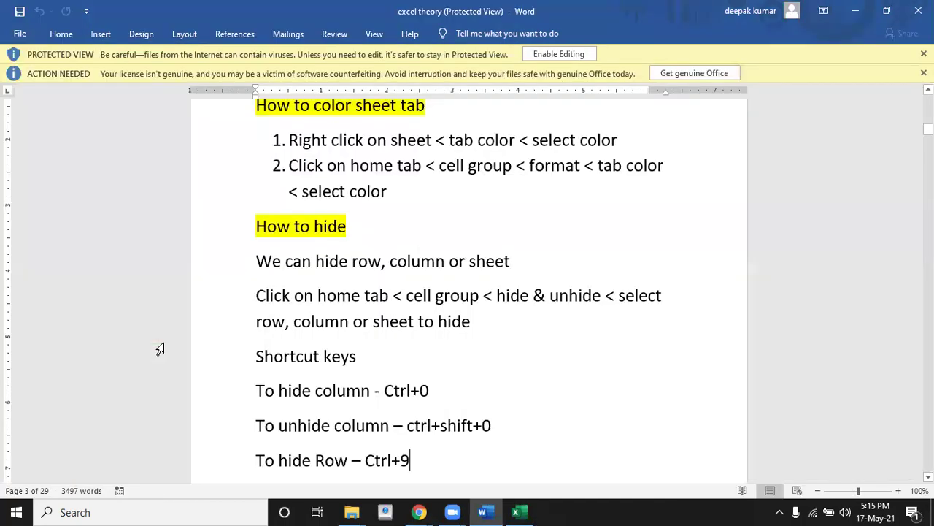
{"action": "key", "text": "Down"}
{"action": "key", "text": "Down"}
{"action": "key", "text": "Down"}
{"action": "key", "text": "Down"}
{"action": "key", "text": "Down"}
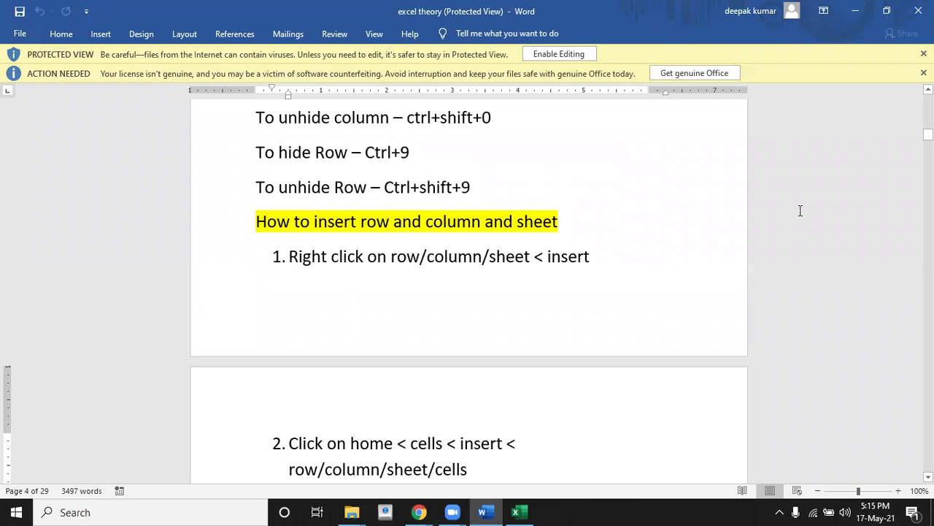
{"action": "scroll", "coordinate": [723, 202], "scroll_direction": "up", "scroll_amount": 1}
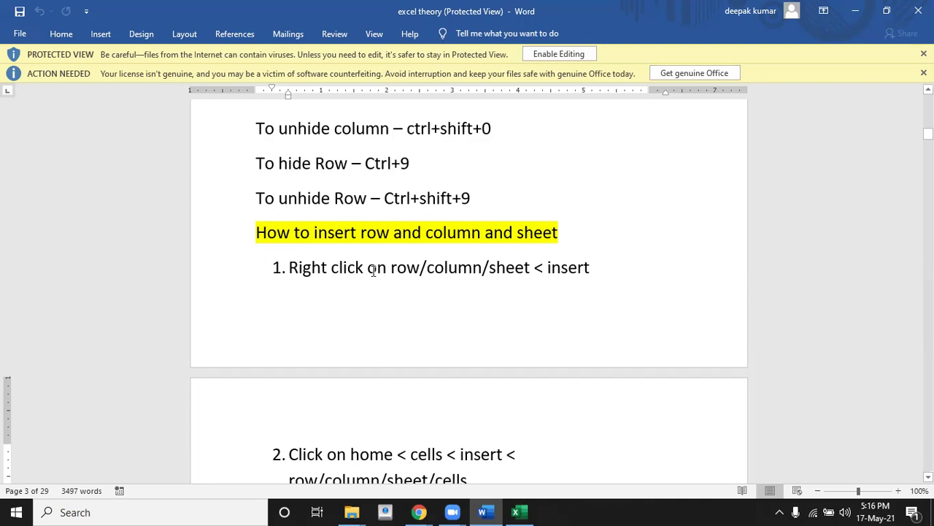
{"action": "key", "text": "alt+Tab"}
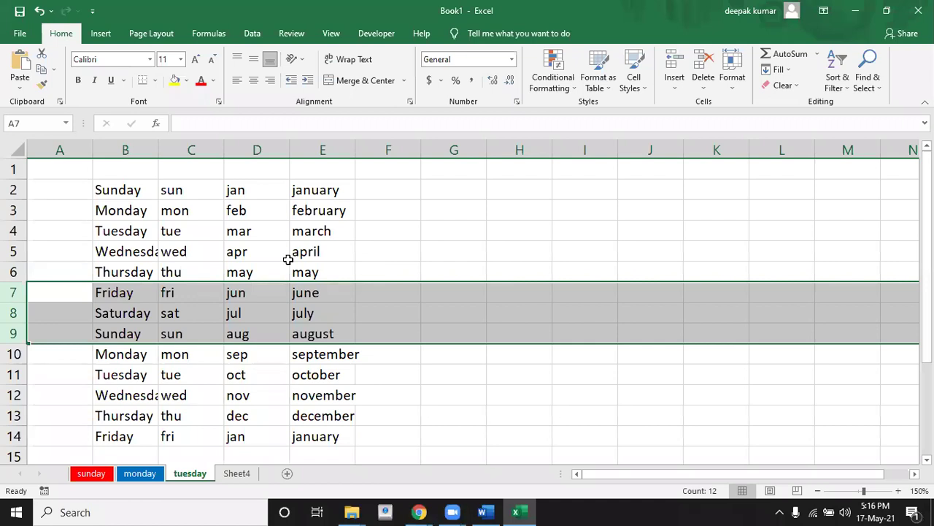
{"action": "left_click", "coordinate": [248, 253]}
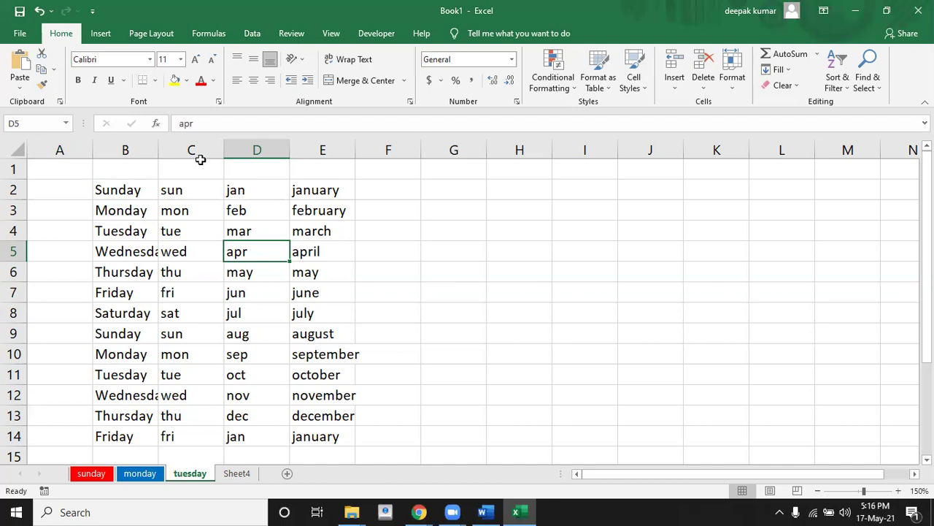
{"action": "left_click", "coordinate": [250, 149]}
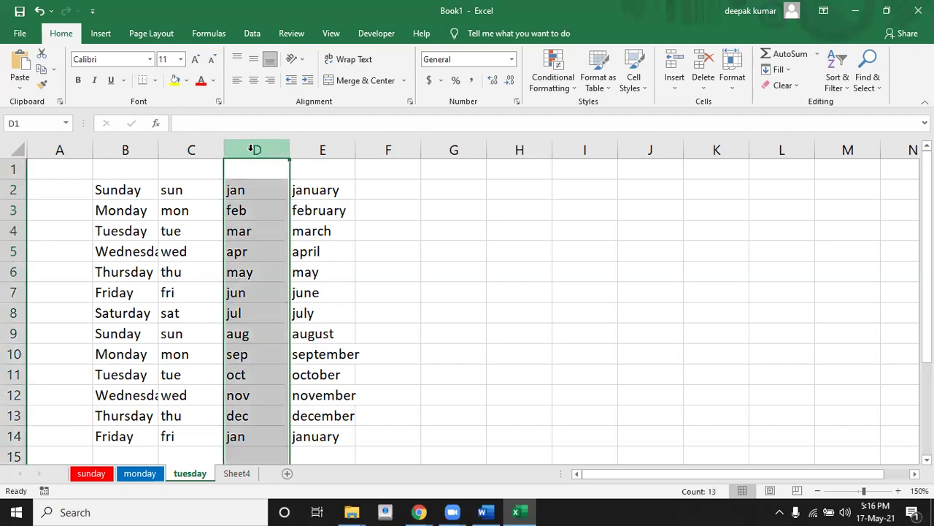
{"action": "right_click", "coordinate": [251, 151]}
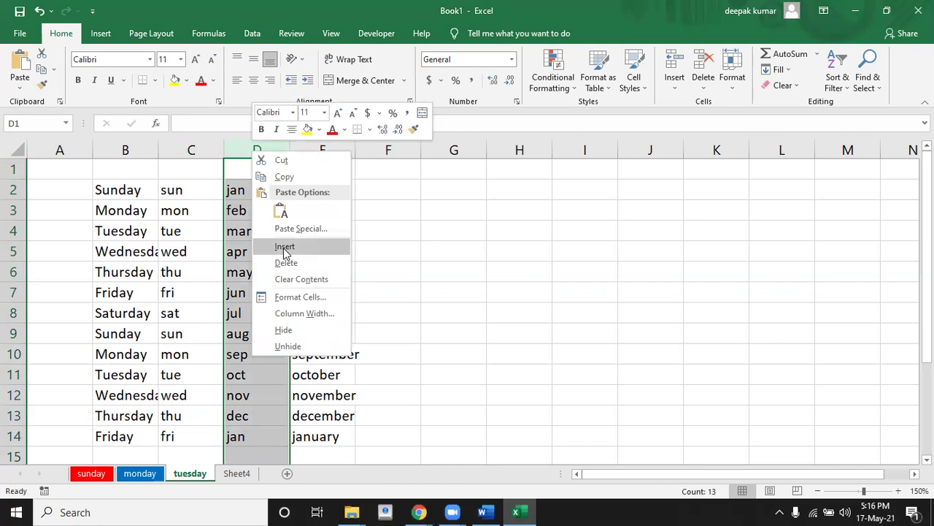
{"action": "left_click", "coordinate": [285, 247]}
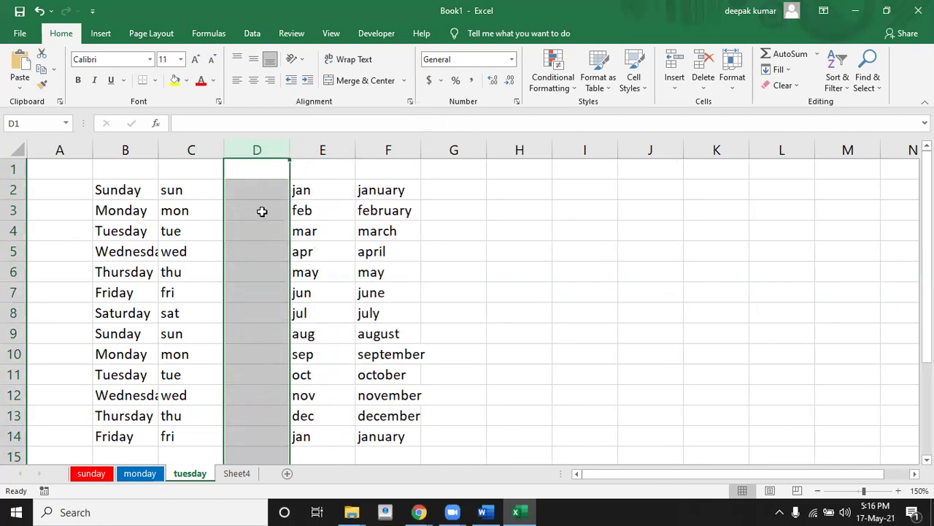
{"action": "left_click", "coordinate": [323, 191]}
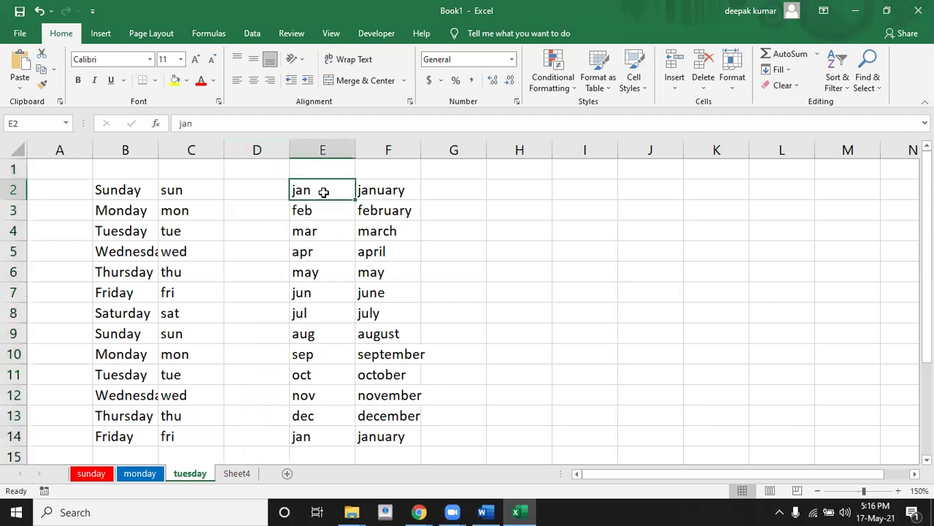
{"action": "left_click", "coordinate": [255, 189]}
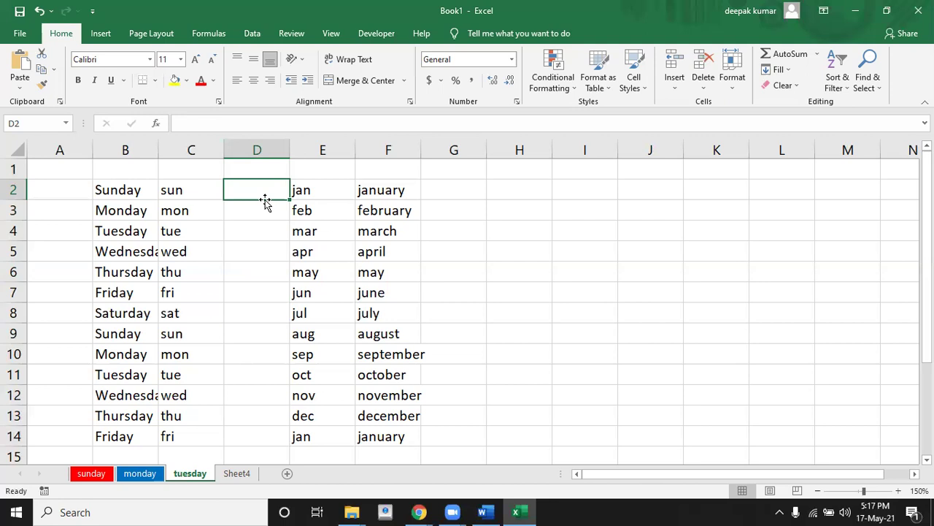
{"action": "left_click", "coordinate": [227, 210]}
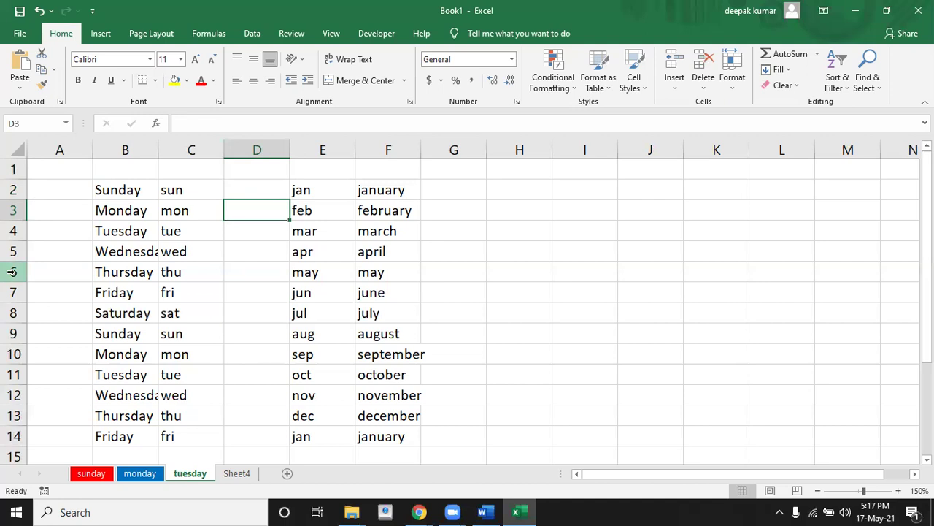
{"action": "left_click", "coordinate": [111, 275]}
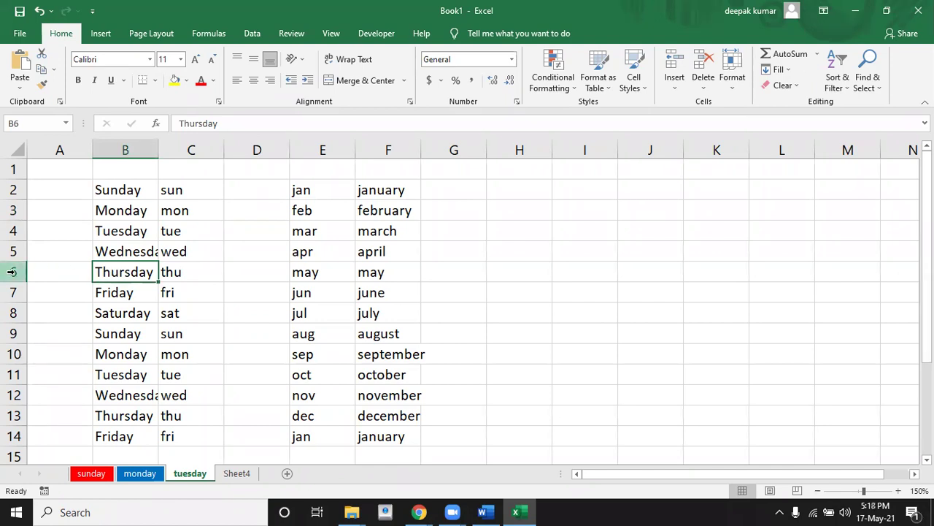
Insert a blank row 6 above Thursday using the row header's Insert command.
{"action": "left_click", "coordinate": [12, 271]}
{"action": "right_click", "coordinate": [12, 271]}
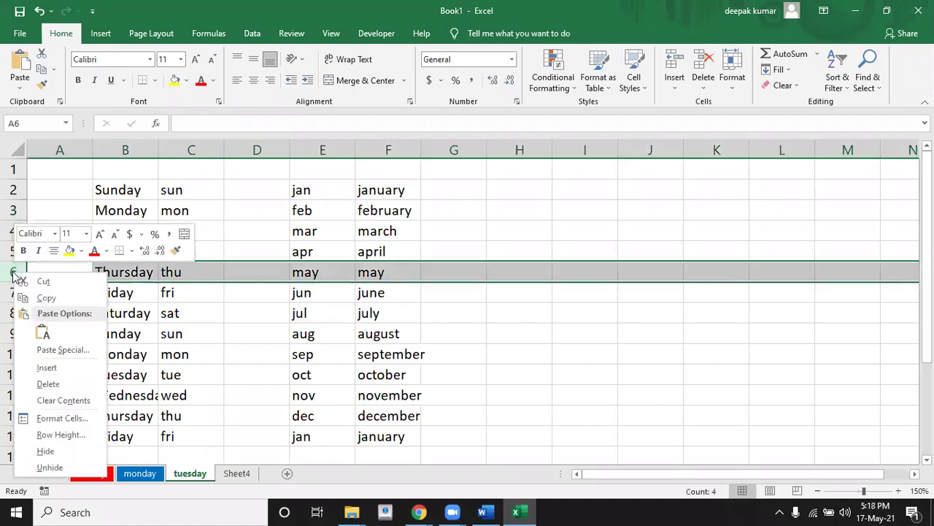
{"action": "left_click", "coordinate": [46, 367]}
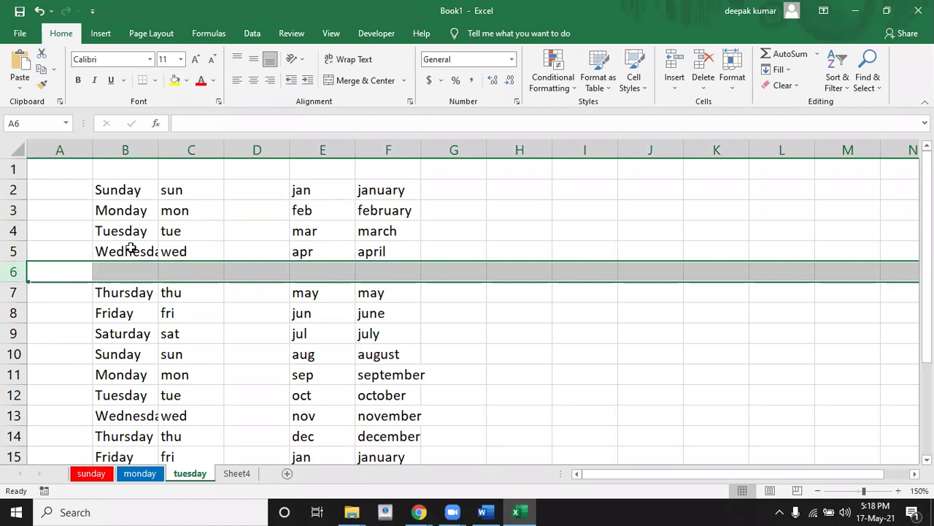
{"action": "left_click", "coordinate": [119, 273]}
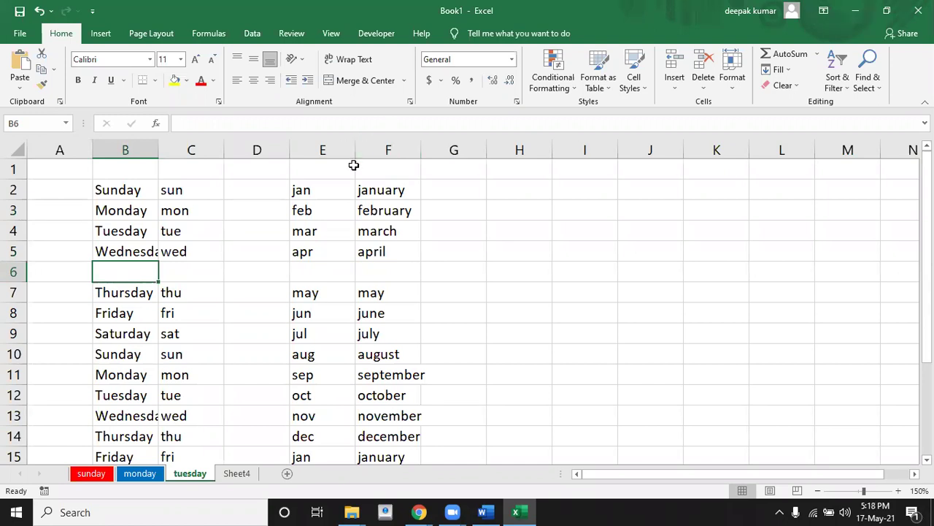
Insert five blank columns E through I, moving the month lists to columns J and K.
{"action": "left_click", "coordinate": [321, 148]}
{"action": "left_click_drag", "start_coordinate": [321, 149], "coordinate": [583, 149]}
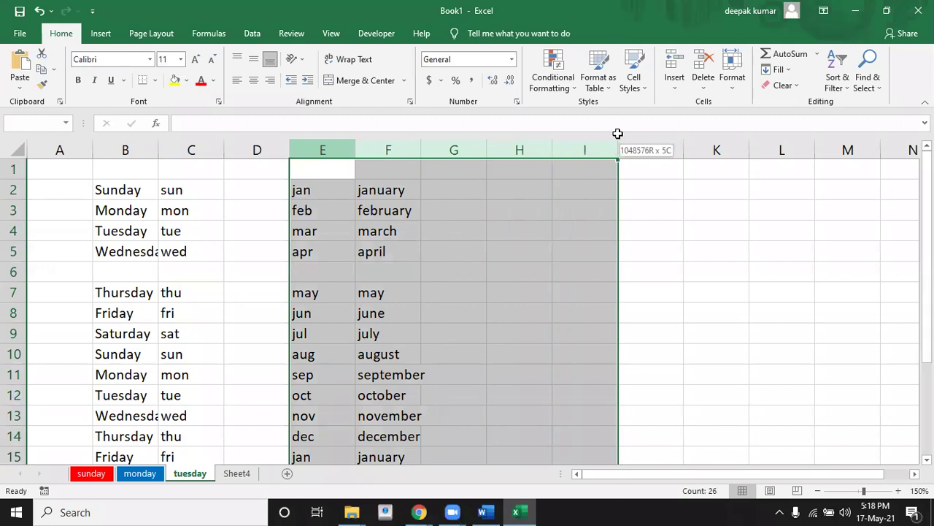
{"action": "right_click", "coordinate": [457, 150]}
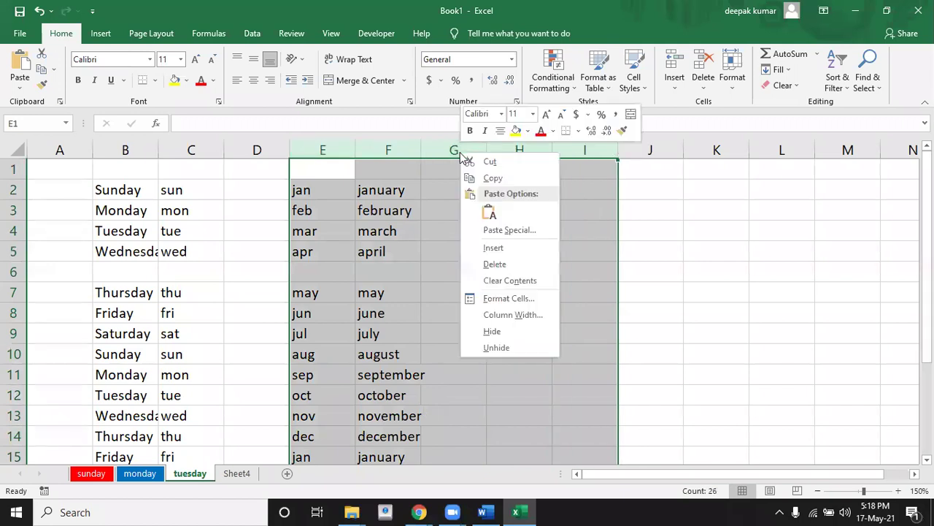
{"action": "left_click", "coordinate": [493, 248]}
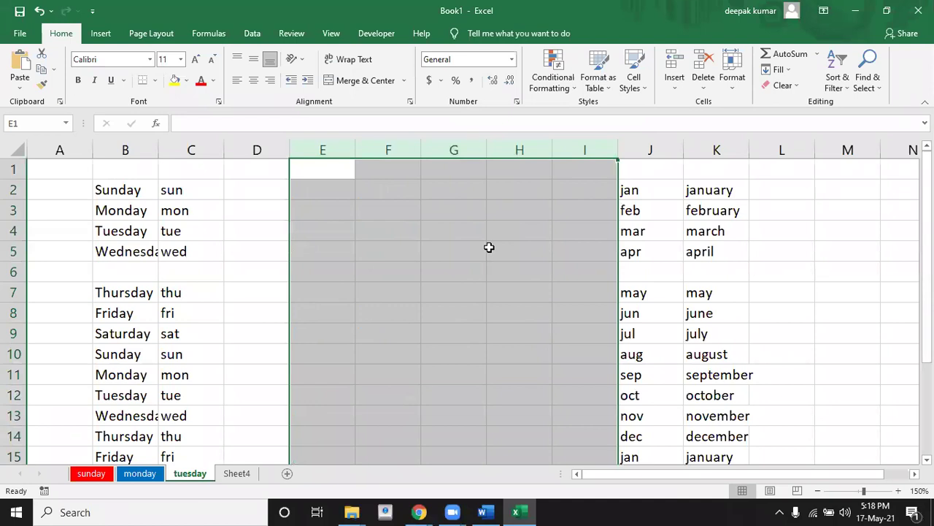
{"action": "left_click", "coordinate": [371, 244]}
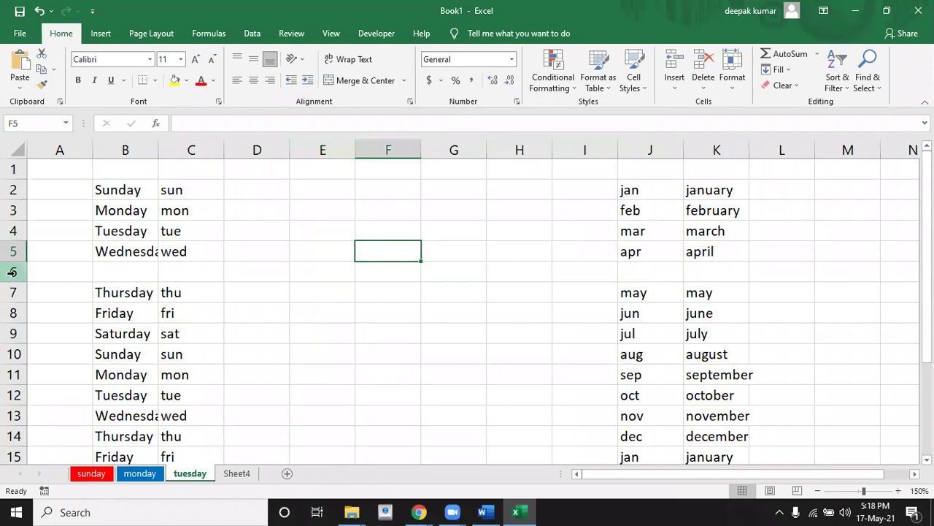
Insert five blank rows at rows 6–10, pushing Thursday down to row 12.
{"action": "left_click_drag", "start_coordinate": [11, 272], "coordinate": [12, 355]}
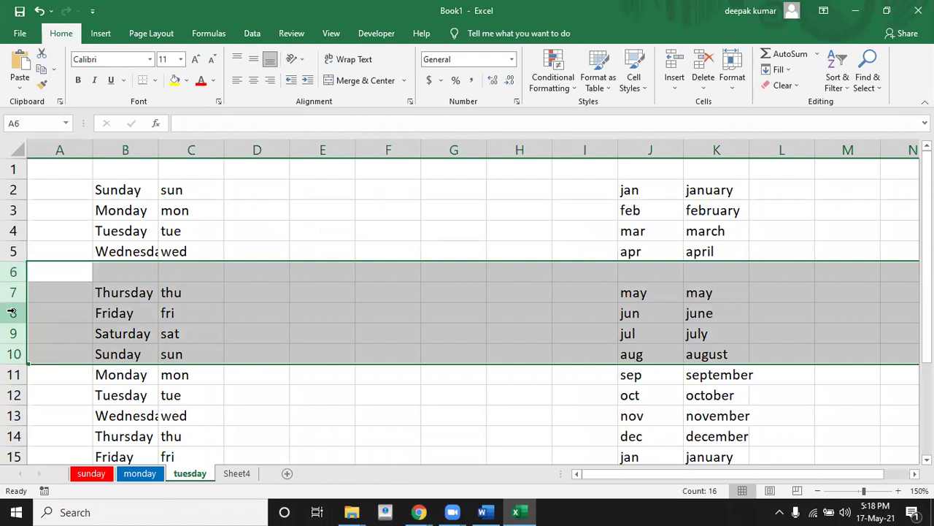
{"action": "right_click", "coordinate": [12, 312]}
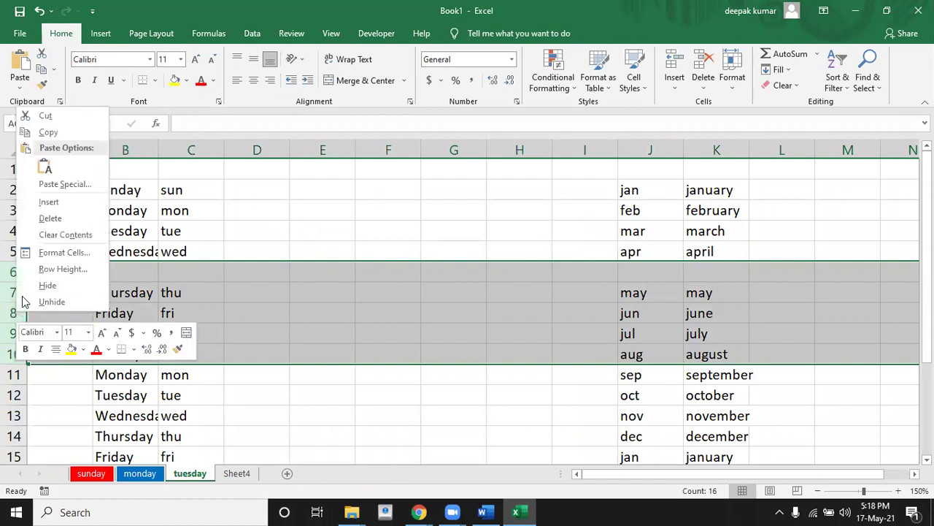
{"action": "left_click", "coordinate": [48, 202]}
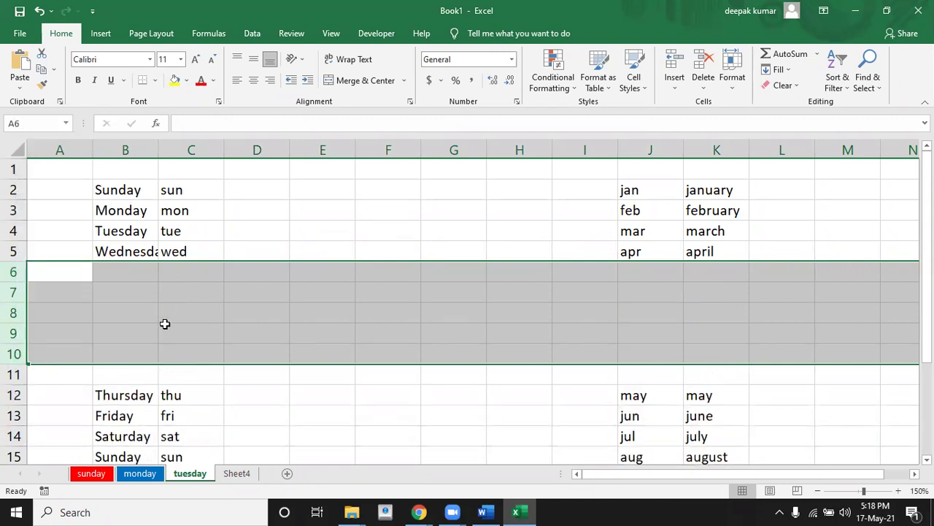
{"action": "left_click", "coordinate": [321, 231]}
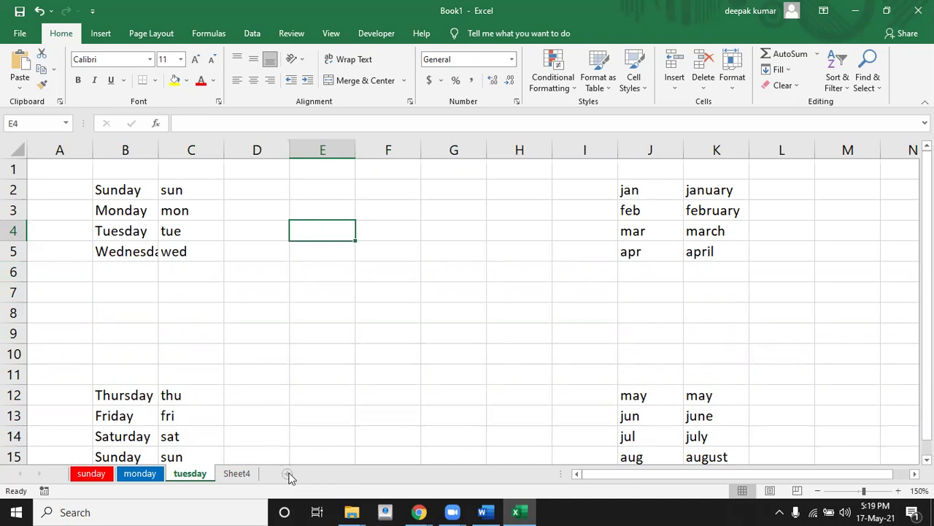
Add a new blank Sheet5, then return to the tuesday sheet and select F8.
{"action": "left_click", "coordinate": [289, 476]}
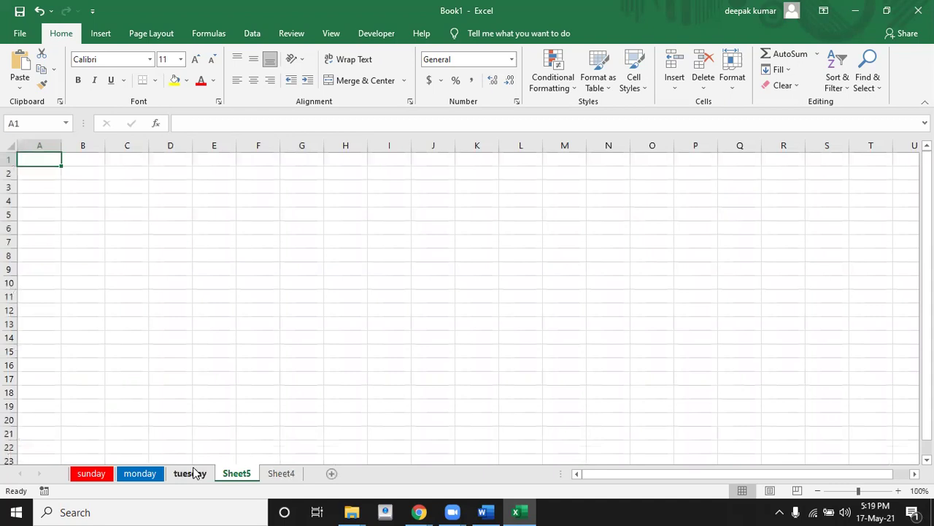
{"action": "left_click", "coordinate": [191, 473]}
{"action": "left_click", "coordinate": [399, 320]}
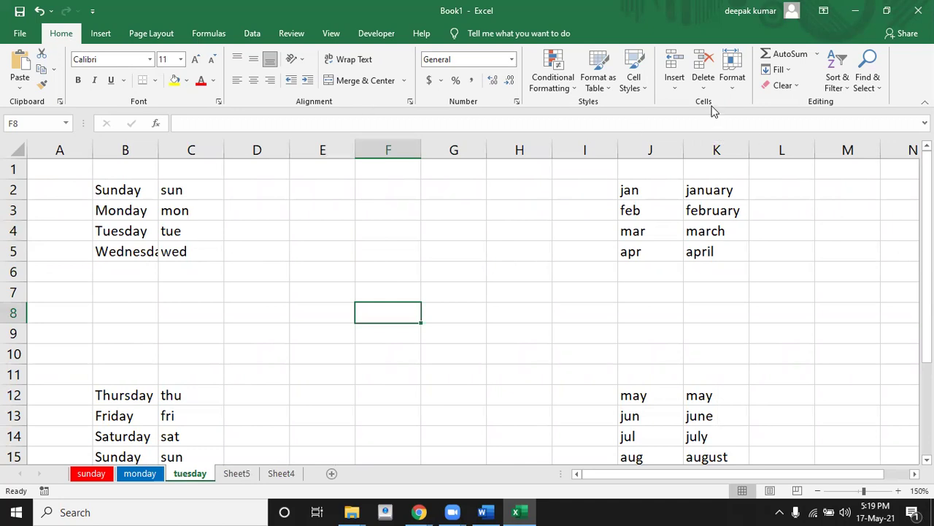
Look over the Home > Insert options without choosing one, then select the Wednesday cell B5.
{"action": "left_click", "coordinate": [676, 88]}
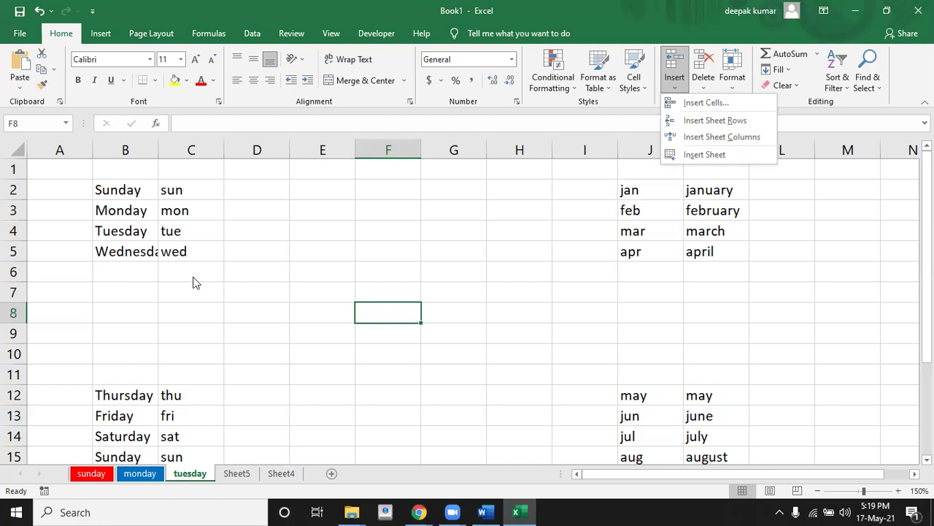
{"action": "left_click", "coordinate": [131, 254]}
{"action": "left_click", "coordinate": [130, 251]}
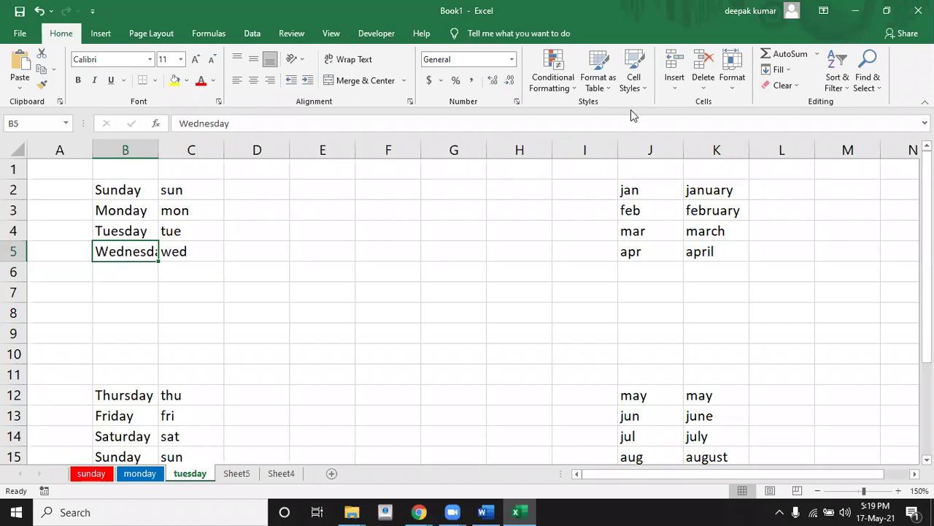
Insert a blank row above Wednesday and a blank column K before the full month names.
{"action": "left_click", "coordinate": [675, 87]}
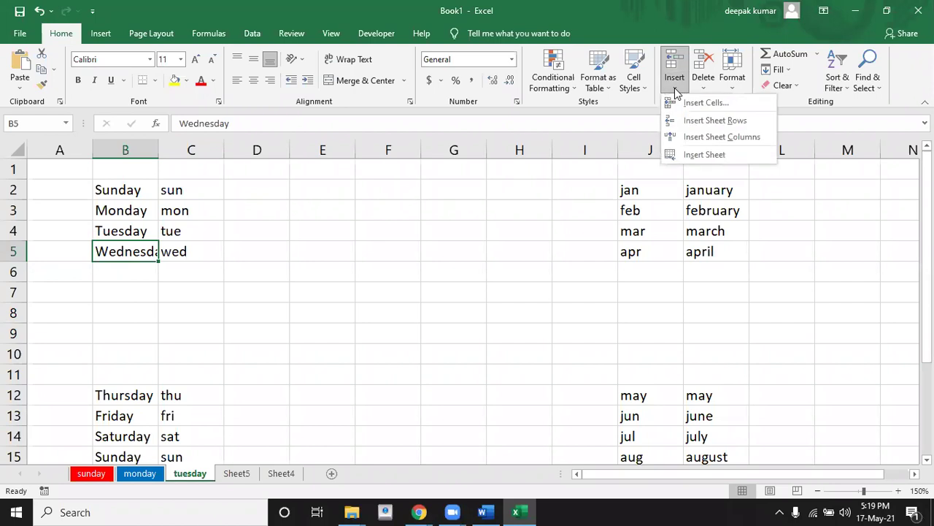
{"action": "left_click", "coordinate": [692, 123]}
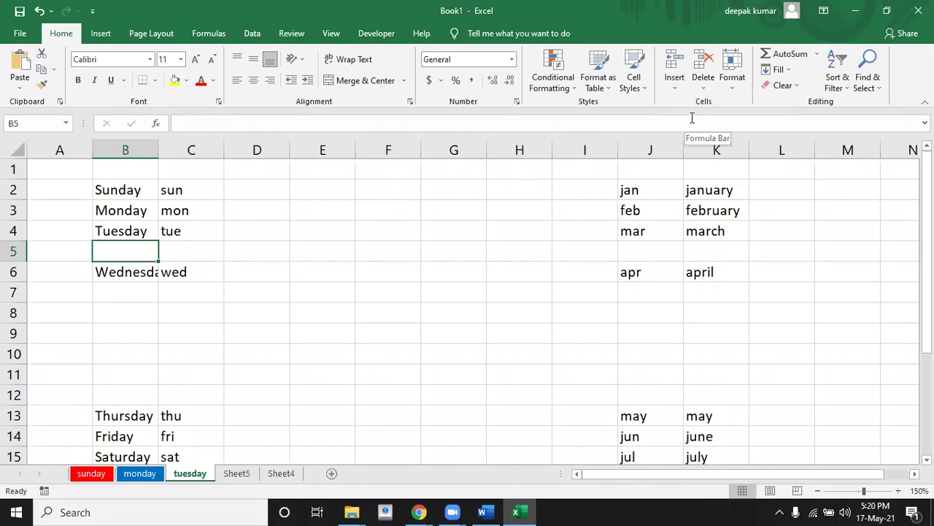
{"action": "left_click", "coordinate": [694, 209]}
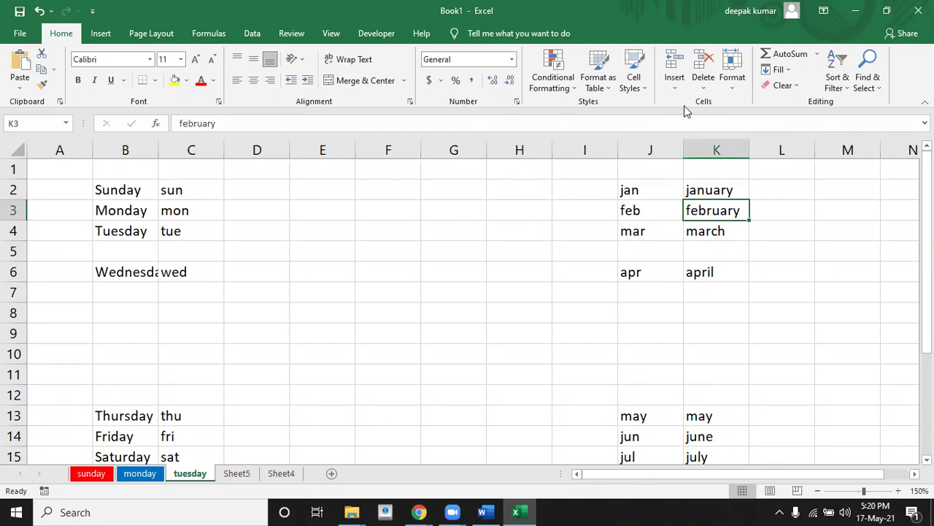
{"action": "left_click", "coordinate": [675, 86]}
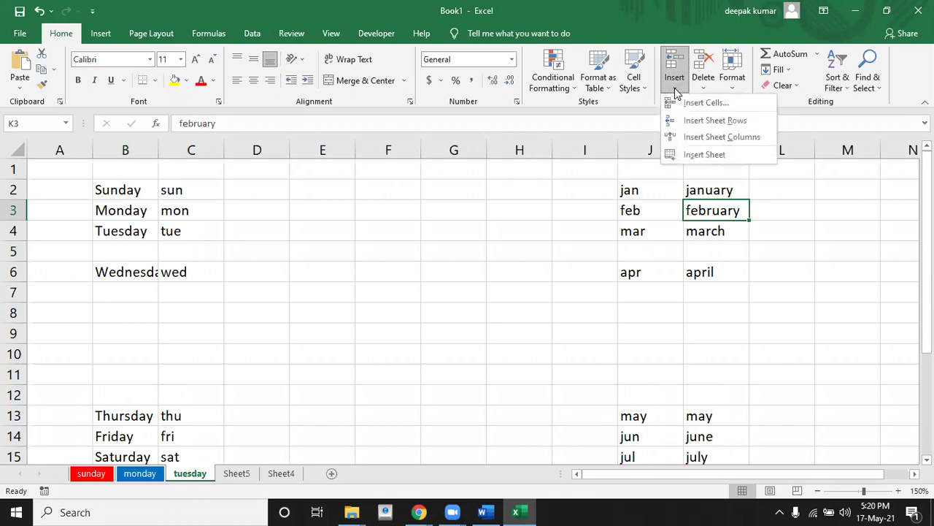
{"action": "left_click", "coordinate": [700, 138]}
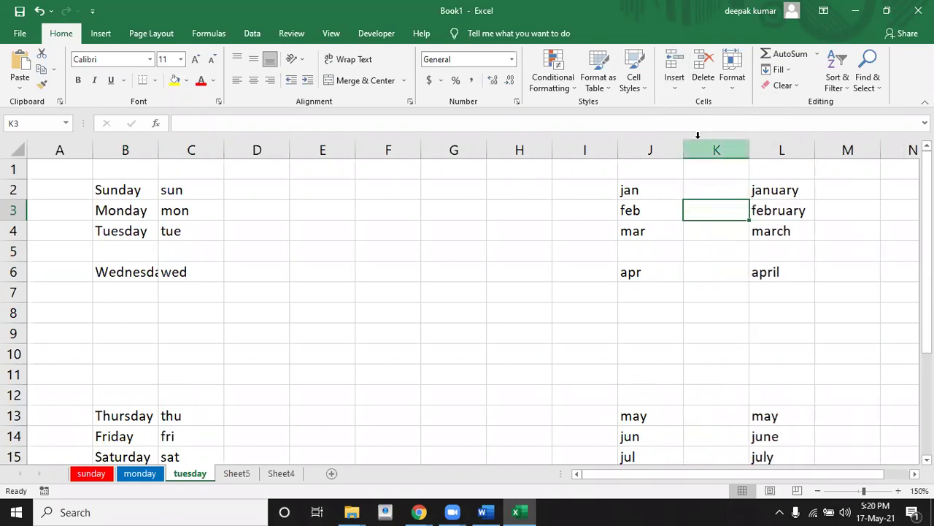
Dismiss the Insert choices unused and select the Monday cell B3.
{"action": "left_click", "coordinate": [674, 86]}
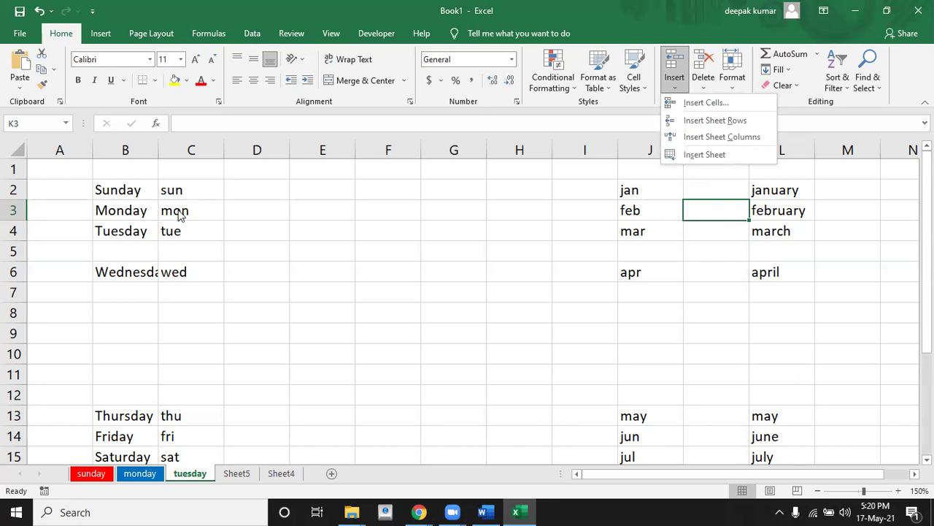
{"action": "left_click", "coordinate": [138, 211]}
{"action": "left_click", "coordinate": [137, 210]}
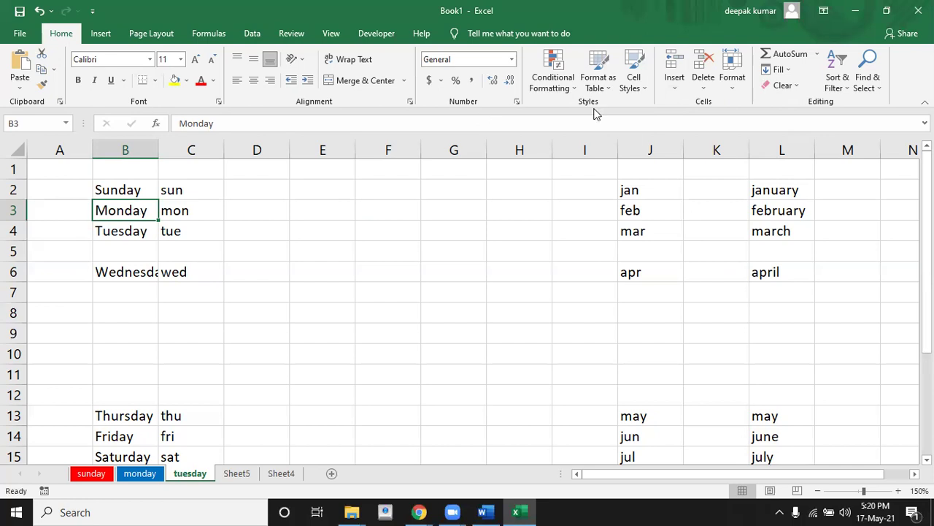
Insert a single cell at B3 with Shift cells down, then switch to the Word notes.
{"action": "left_click", "coordinate": [677, 87]}
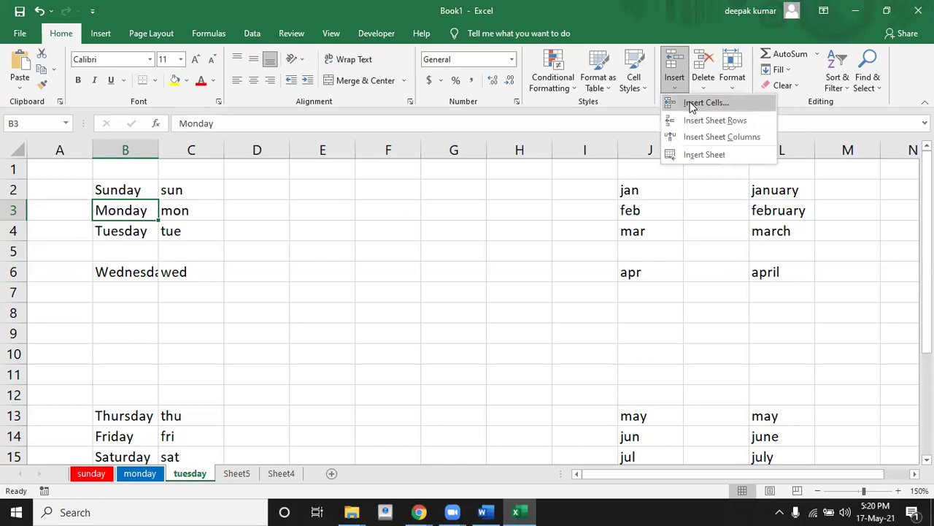
{"action": "left_click", "coordinate": [691, 104]}
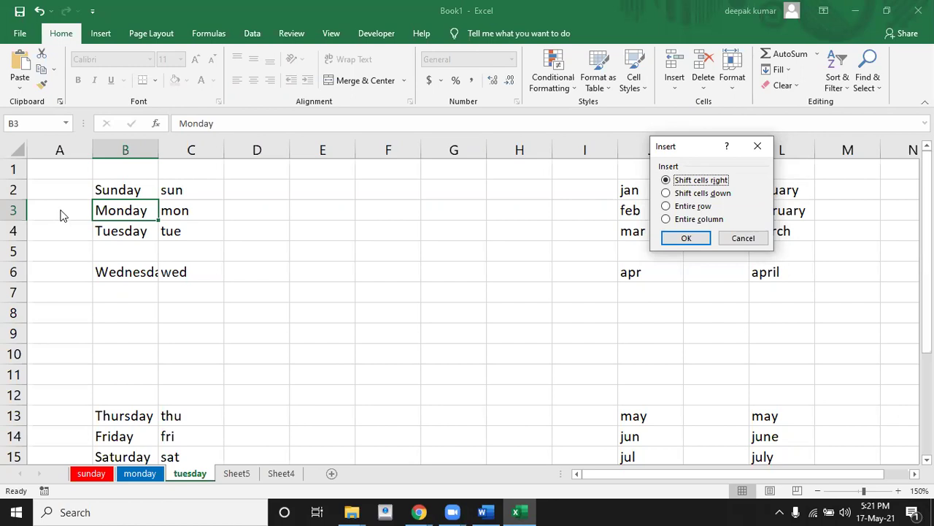
{"action": "left_click", "coordinate": [666, 194]}
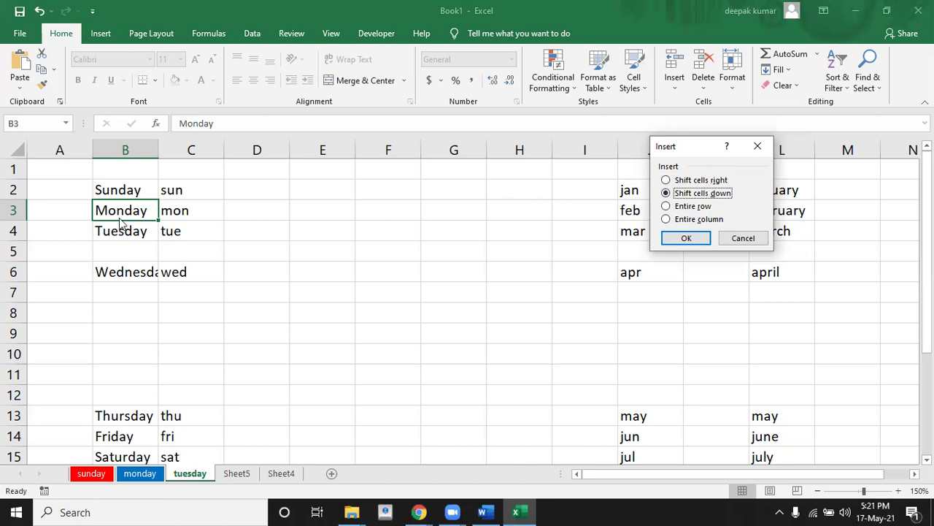
{"action": "left_click", "coordinate": [694, 245]}
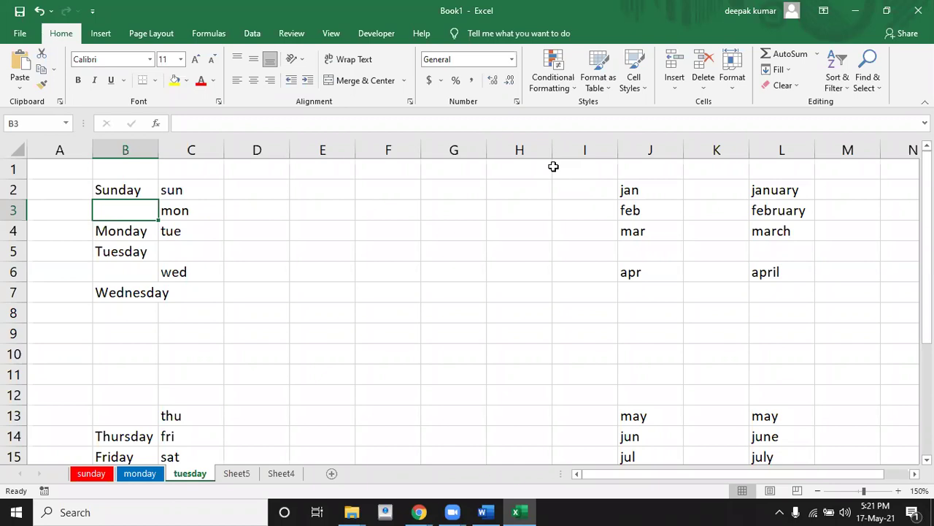
{"action": "key", "text": "alt+Tab"}
Scroll the Word notes down to the deleting section, then switch back to Excel.
{"action": "scroll", "coordinate": [555, 166], "scroll_direction": "down", "scroll_amount": 1}
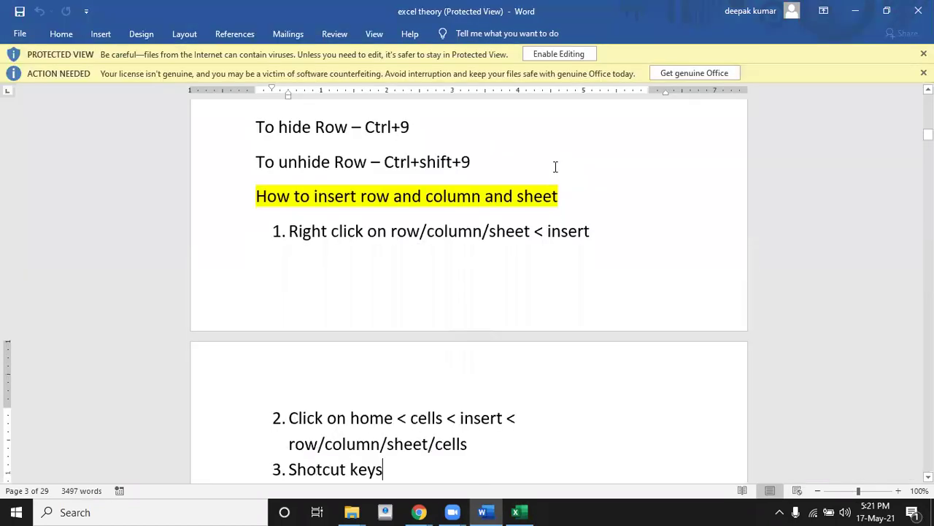
{"action": "scroll", "coordinate": [555, 166], "scroll_direction": "down", "scroll_amount": 2}
{"action": "scroll", "coordinate": [554, 167], "scroll_direction": "down", "scroll_amount": 1}
{"action": "scroll", "coordinate": [555, 167], "scroll_direction": "down", "scroll_amount": 1}
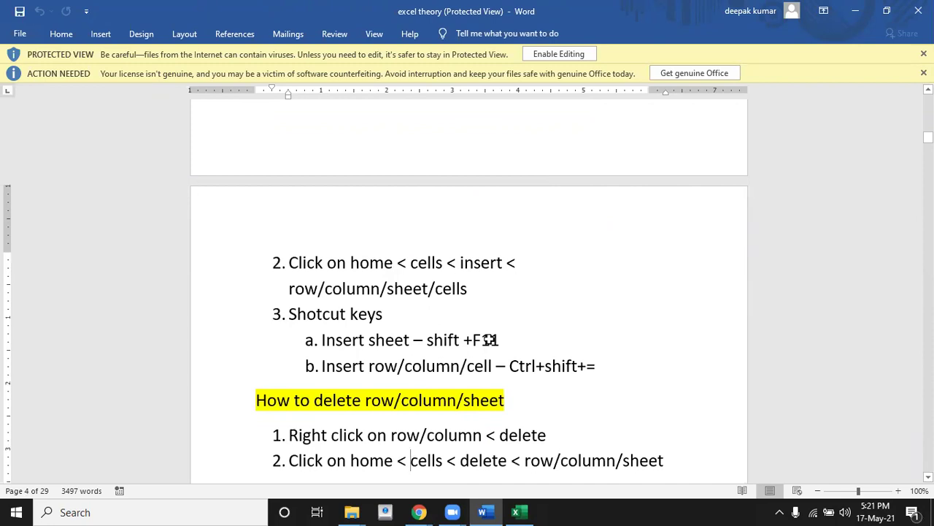
{"action": "key", "text": "alt+Tab"}
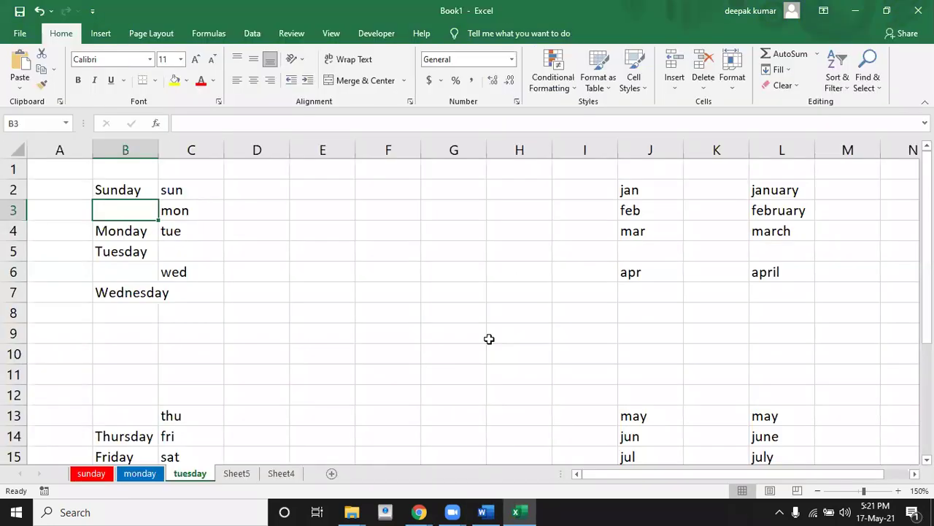
Insert blank Sheet6 with Shift+F11, then check the Word notes and return to Excel.
{"action": "key", "text": "shift+F11"}
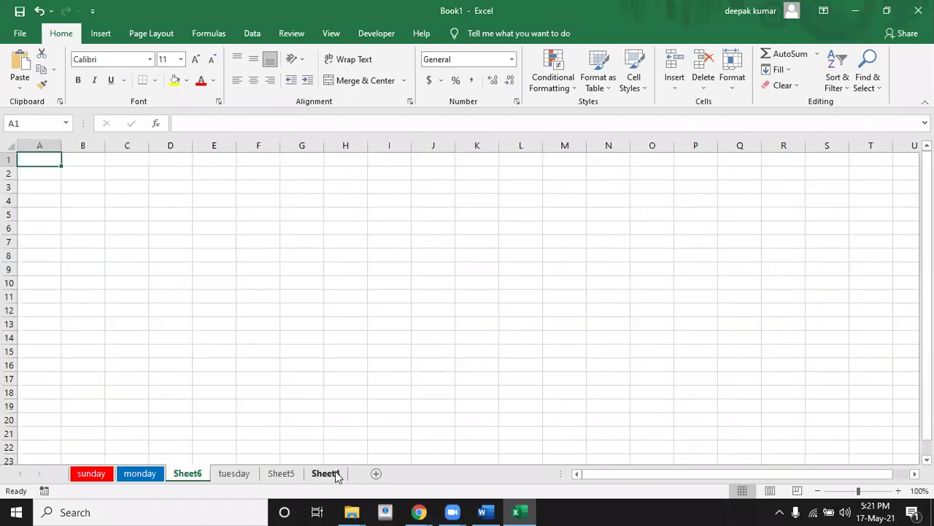
{"action": "key", "text": "alt+Tab"}
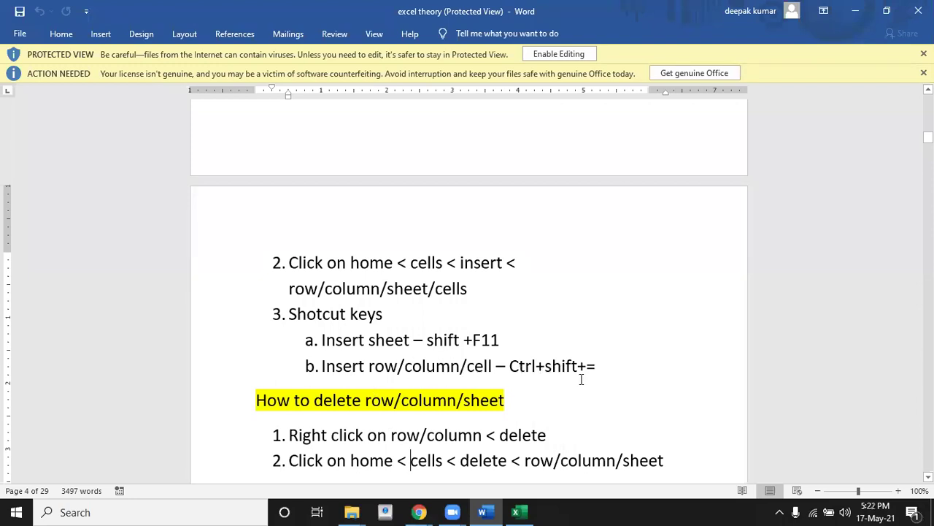
{"action": "key", "text": "alt+Tab"}
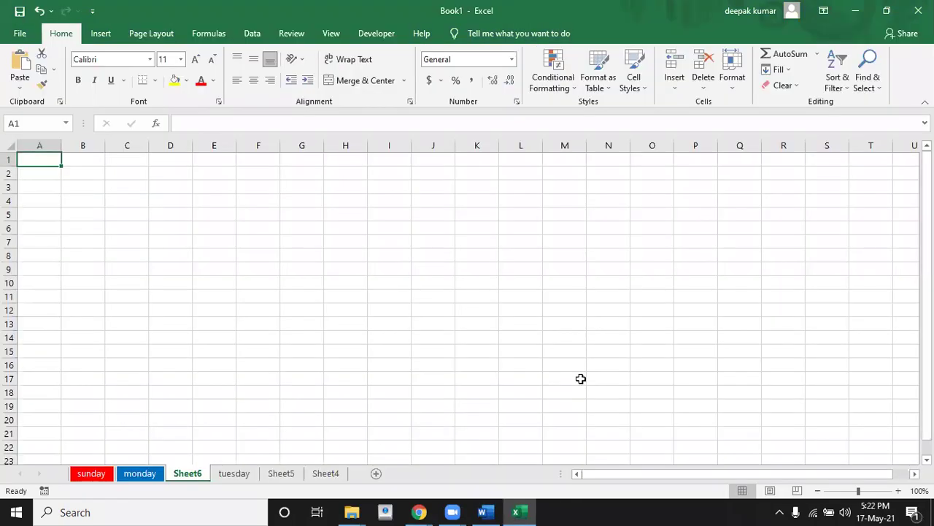
On the tuesday sheet, insert an entire column at D6 using Ctrl+Shift+=, then switch to Word.
{"action": "left_click", "coordinate": [232, 476]}
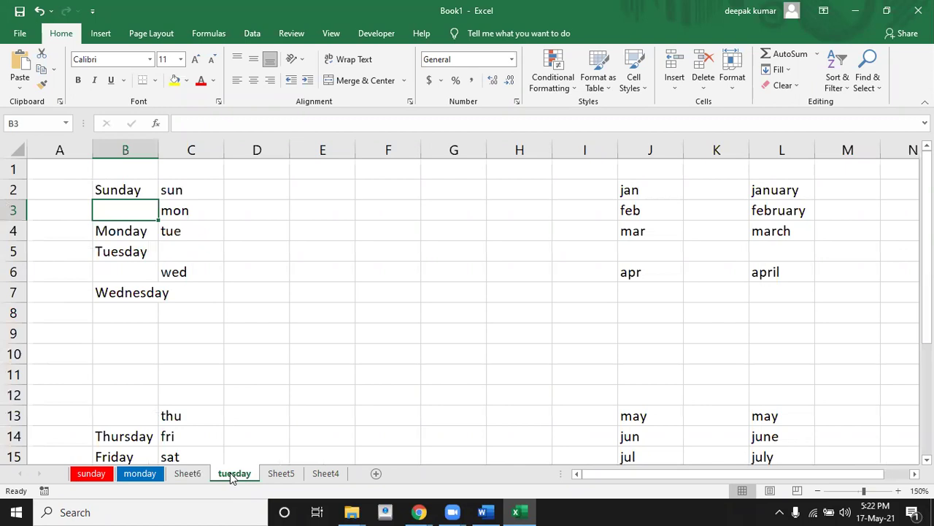
{"action": "left_click", "coordinate": [244, 271]}
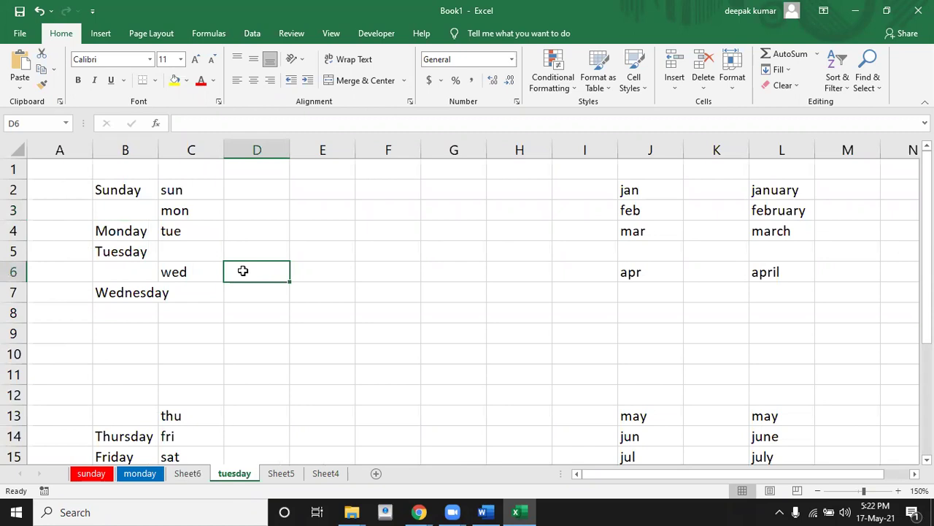
{"action": "key", "text": "ctrl+shift+plus"}
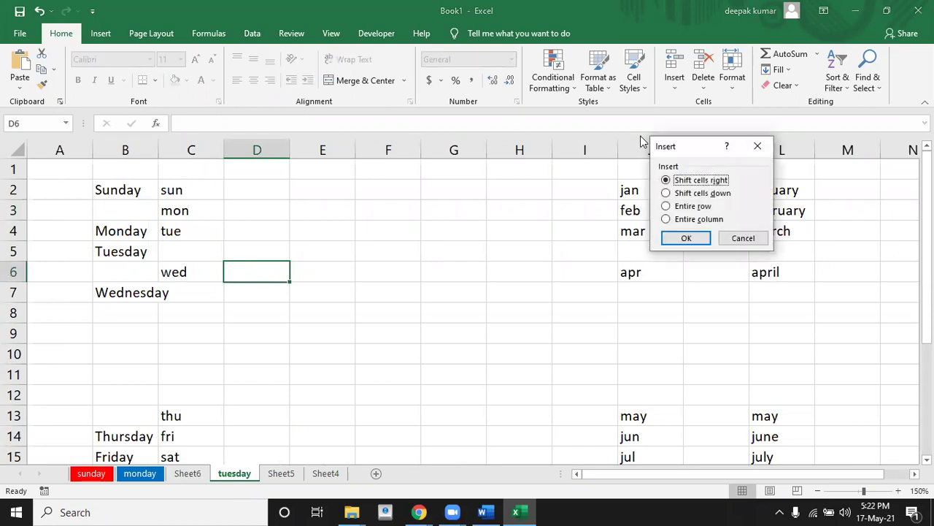
{"action": "key", "text": "Down"}
{"action": "key", "text": "Down"}
{"action": "key", "text": "Up"}
{"action": "key", "text": "Up"}
{"action": "key", "text": "Down"}
{"action": "key", "text": "Up"}
{"action": "key", "text": "Down"}
{"action": "key", "text": "Down"}
{"action": "key", "text": "Down"}
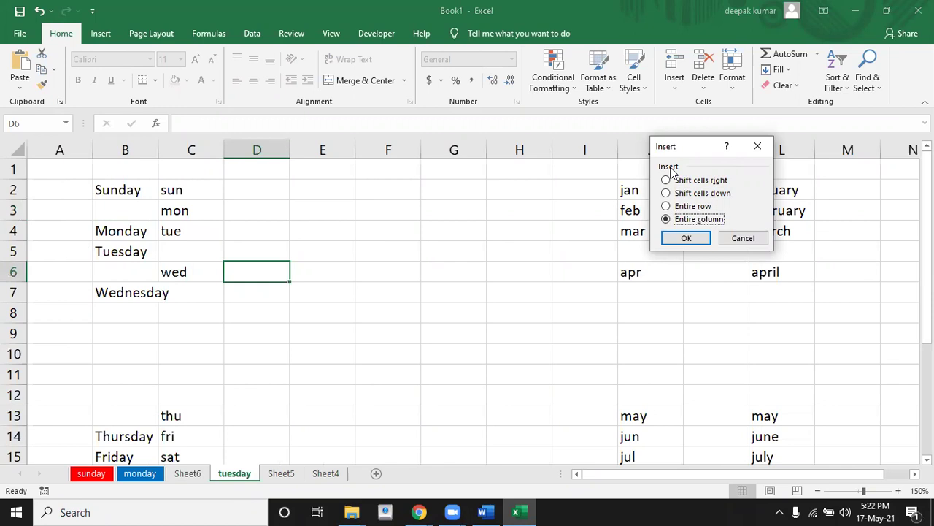
{"action": "key", "text": "Return"}
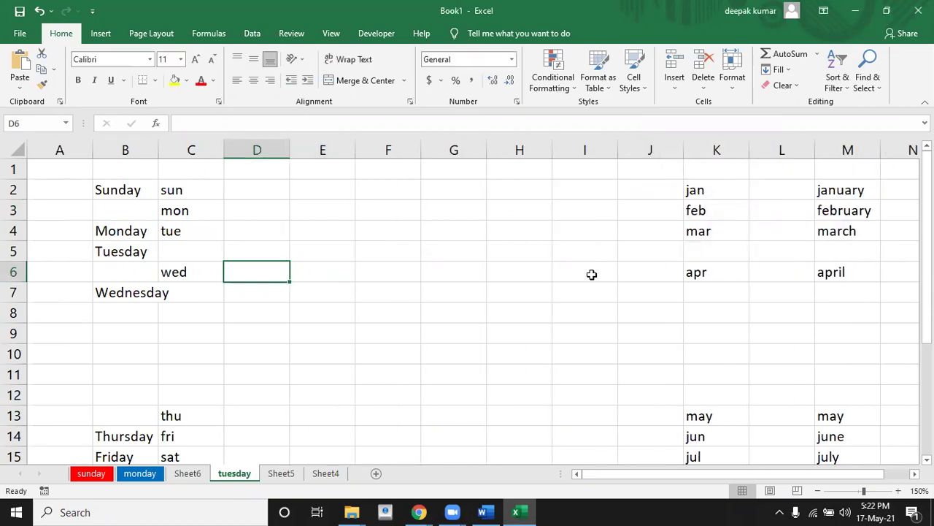
{"action": "key", "text": "alt+Tab"}
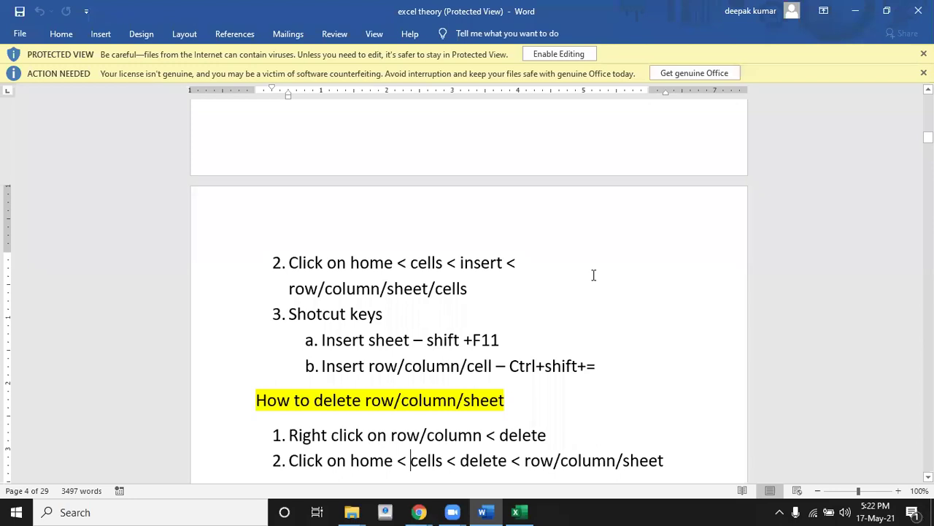
Scroll the Word notes down to the two ways of deleting rows, columns or sheets.
{"action": "scroll", "coordinate": [593, 274], "scroll_direction": "down", "scroll_amount": 2}
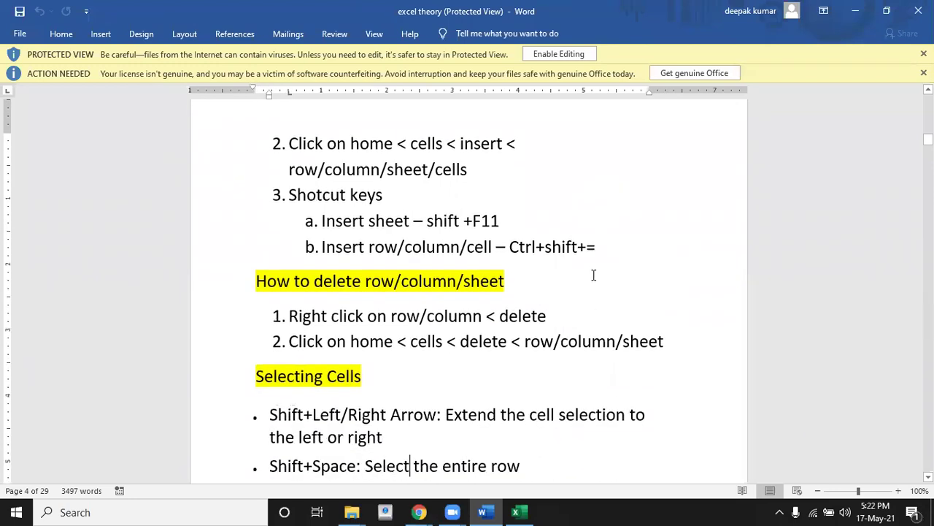
{"action": "scroll", "coordinate": [593, 274], "scroll_direction": "down", "scroll_amount": 1}
{"action": "scroll", "coordinate": [594, 274], "scroll_direction": "down", "scroll_amount": 1}
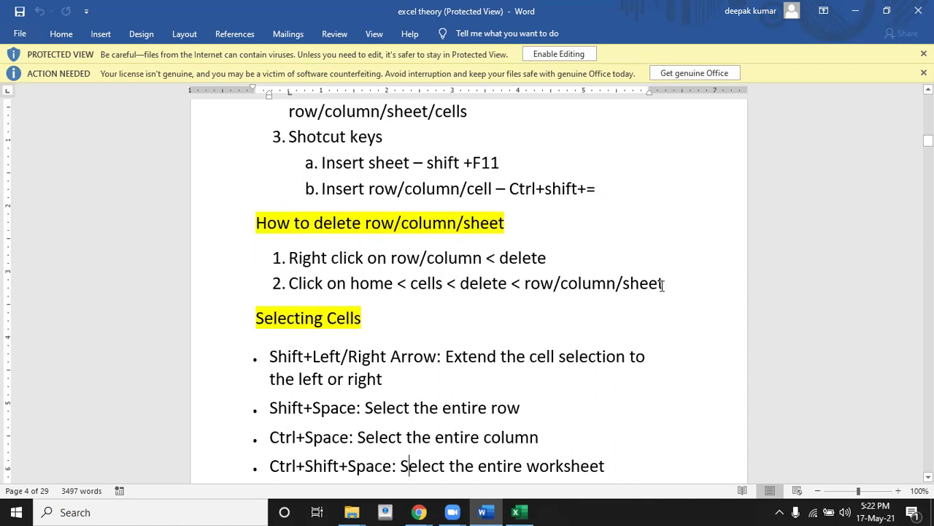
Back in Excel, delete column C holding the short day names.
{"action": "key", "text": "alt+Tab"}
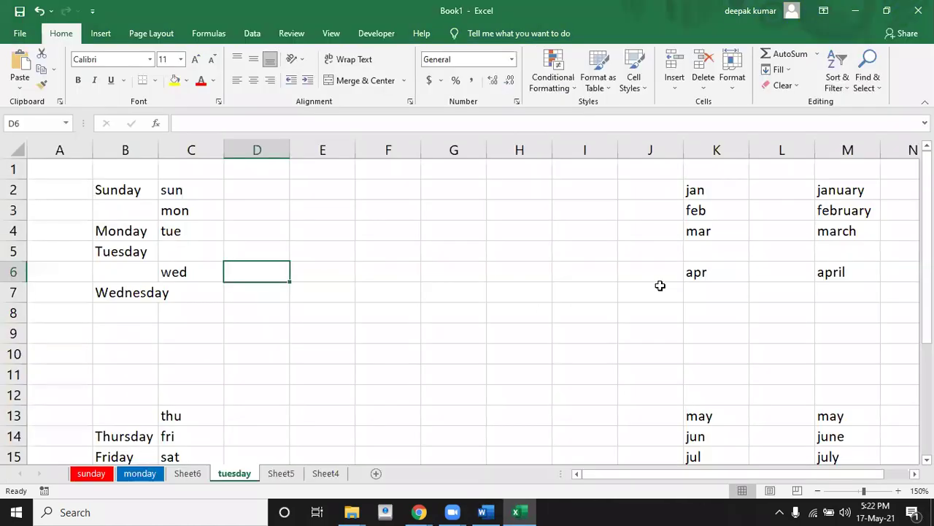
{"action": "left_click", "coordinate": [335, 207]}
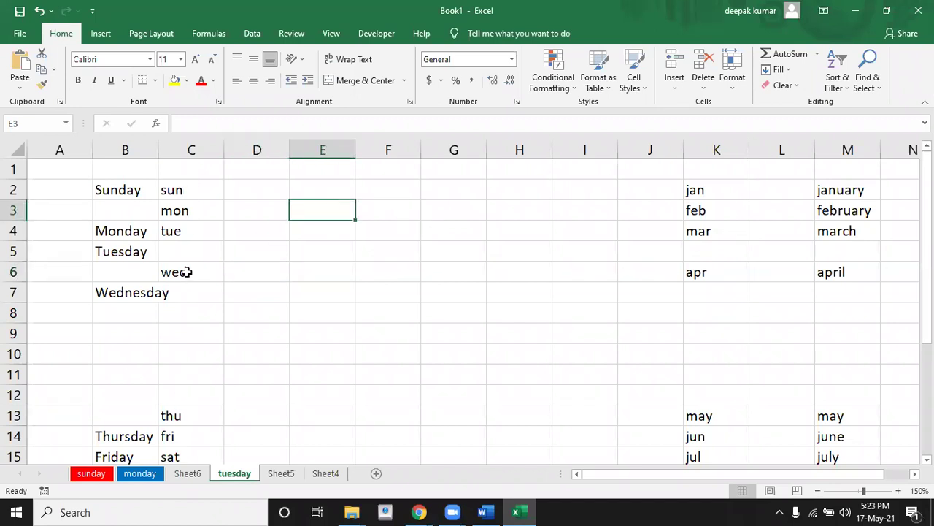
{"action": "left_click", "coordinate": [190, 149]}
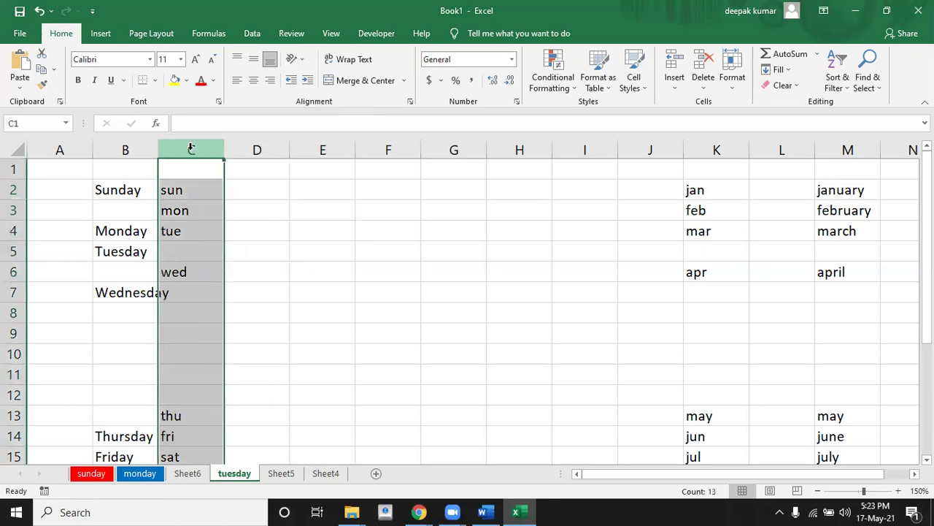
{"action": "right_click", "coordinate": [190, 149]}
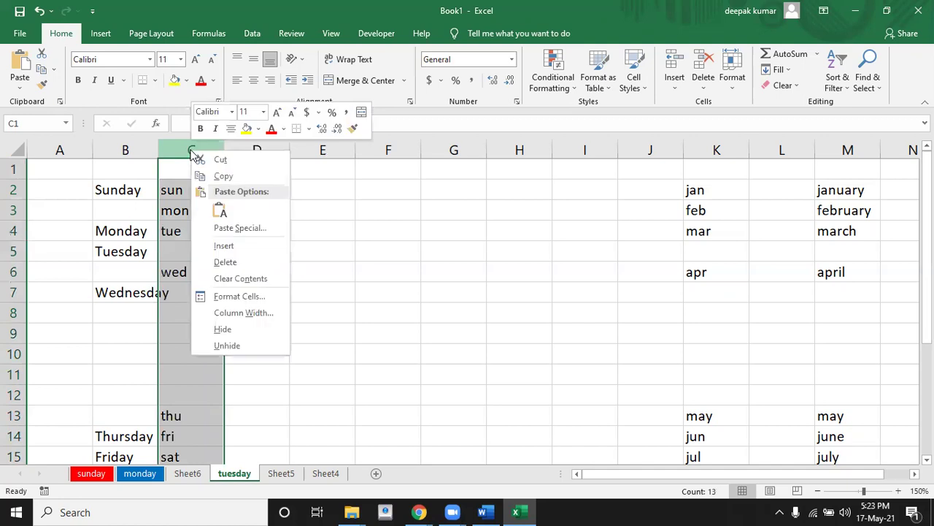
{"action": "left_click", "coordinate": [223, 263]}
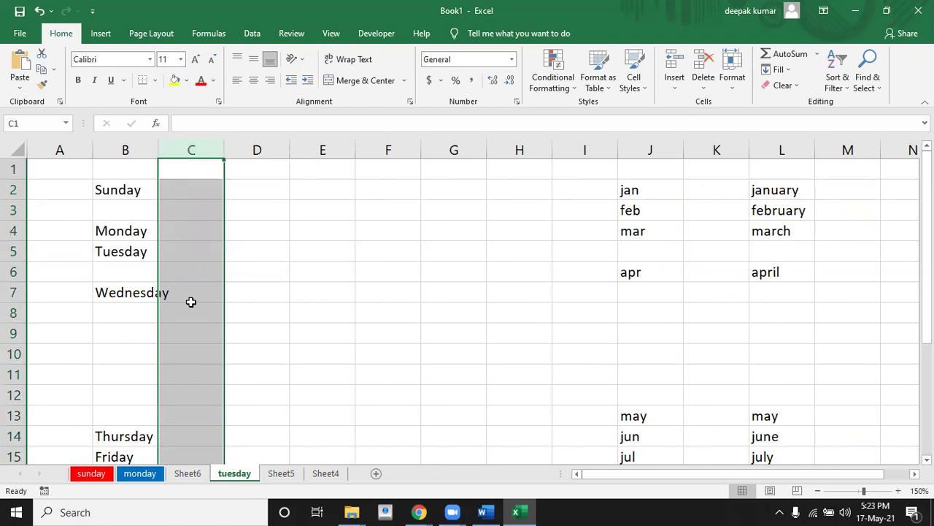
{"action": "left_click", "coordinate": [202, 260]}
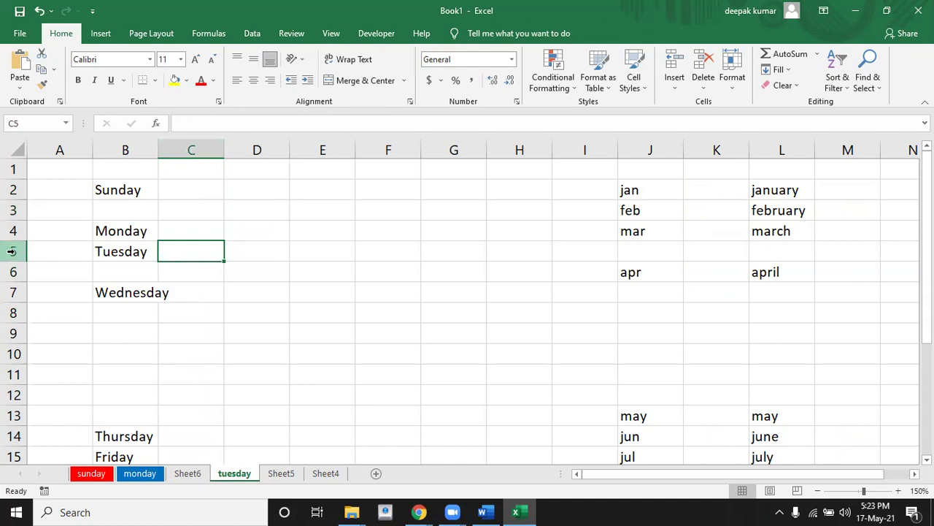
Delete row 5 containing Tuesday so the rows below move up.
{"action": "left_click", "coordinate": [12, 251]}
{"action": "right_click", "coordinate": [12, 251]}
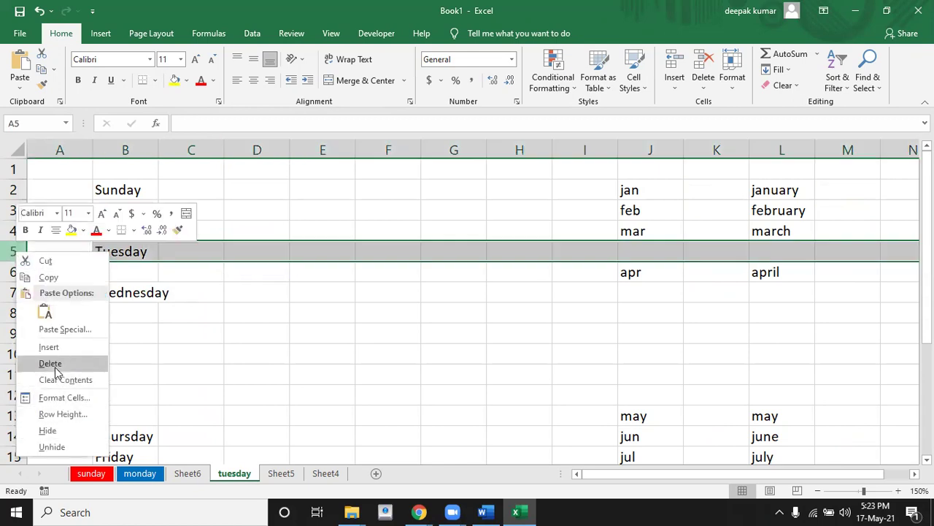
{"action": "left_click", "coordinate": [57, 371]}
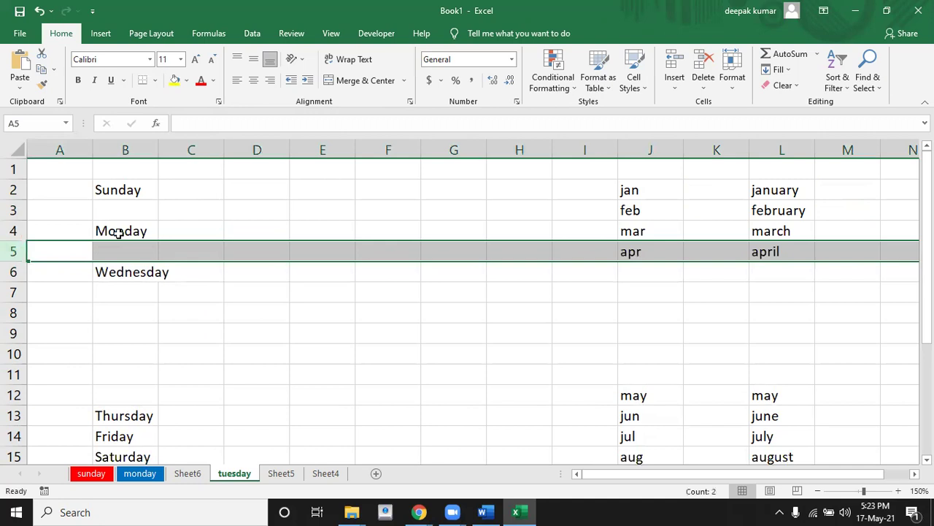
{"action": "left_click", "coordinate": [316, 277]}
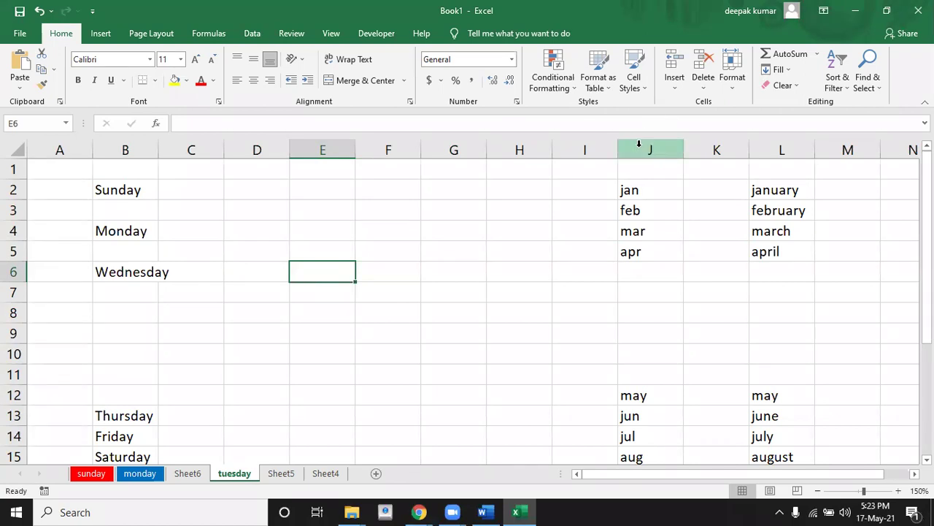
Select columns J through M with the short and full month names and delete them.
{"action": "left_click_drag", "start_coordinate": [639, 144], "coordinate": [837, 137]}
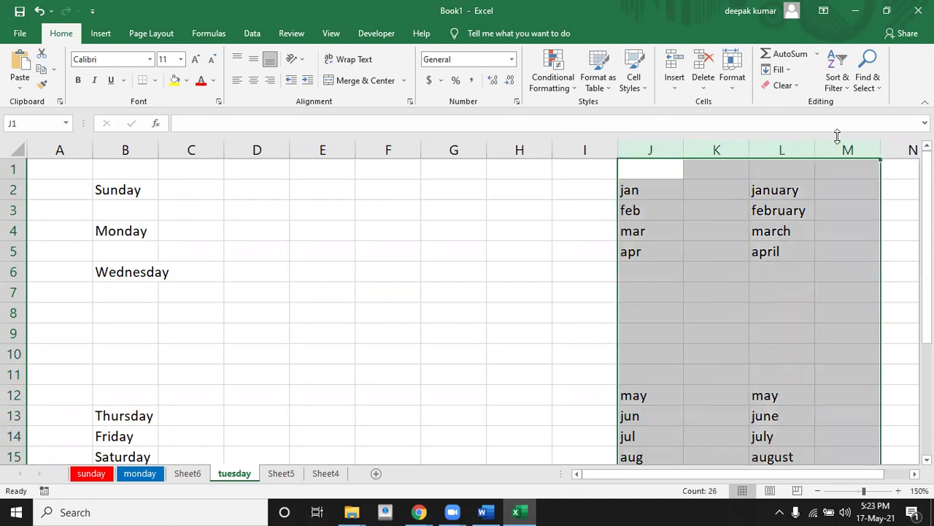
{"action": "right_click", "coordinate": [725, 151]}
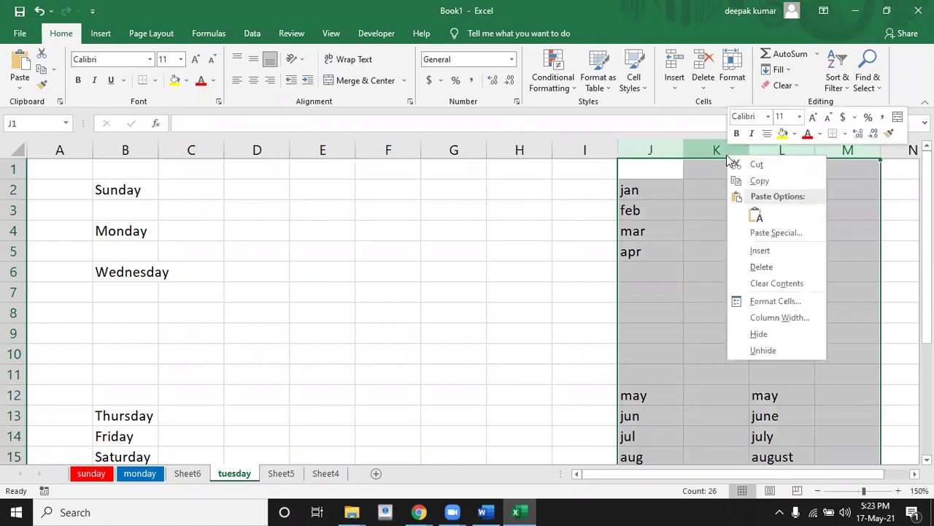
{"action": "left_click", "coordinate": [759, 267]}
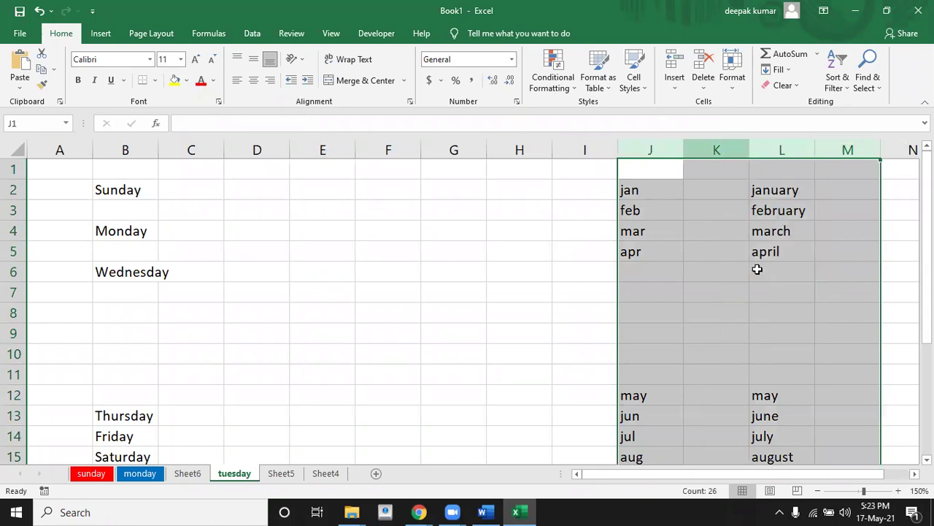
{"action": "left_click", "coordinate": [494, 263]}
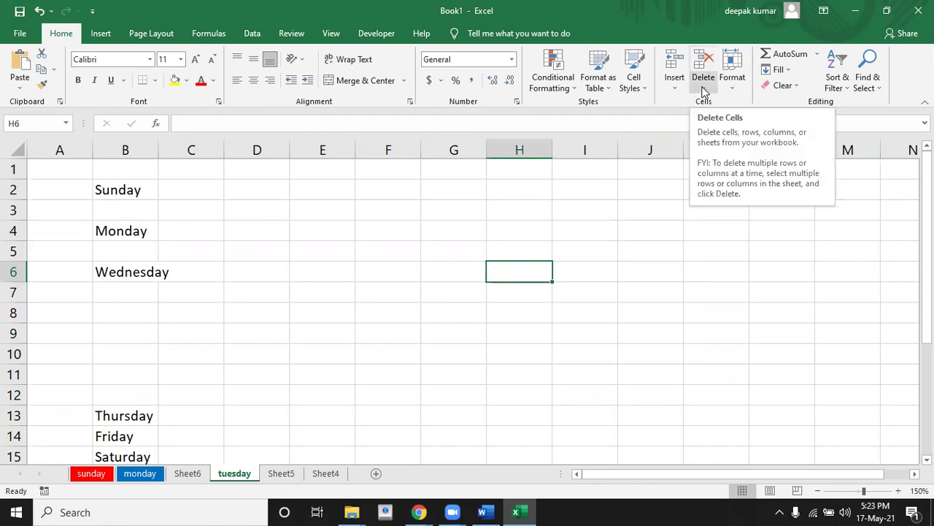
Delete the tuesday sheet through Home > Delete > Delete Sheet and confirm the deletion.
{"action": "left_click", "coordinate": [703, 91]}
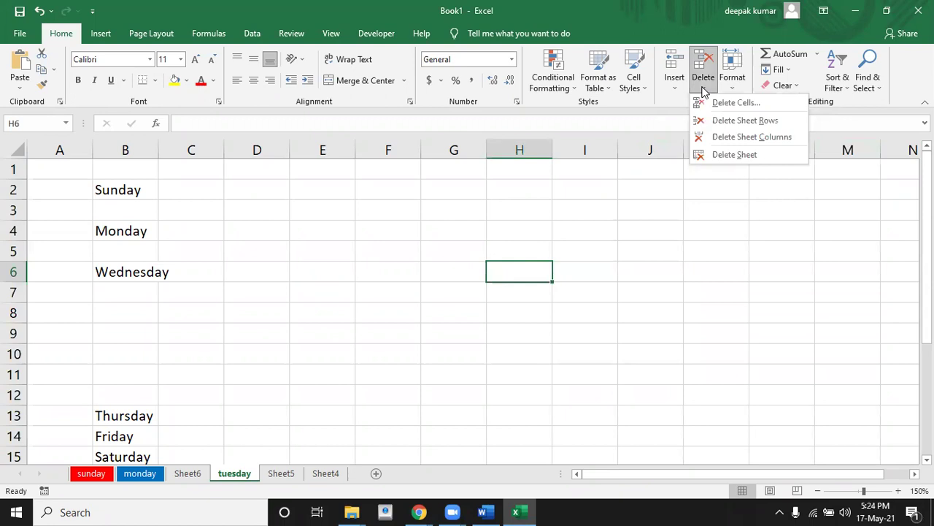
{"action": "left_click", "coordinate": [720, 155]}
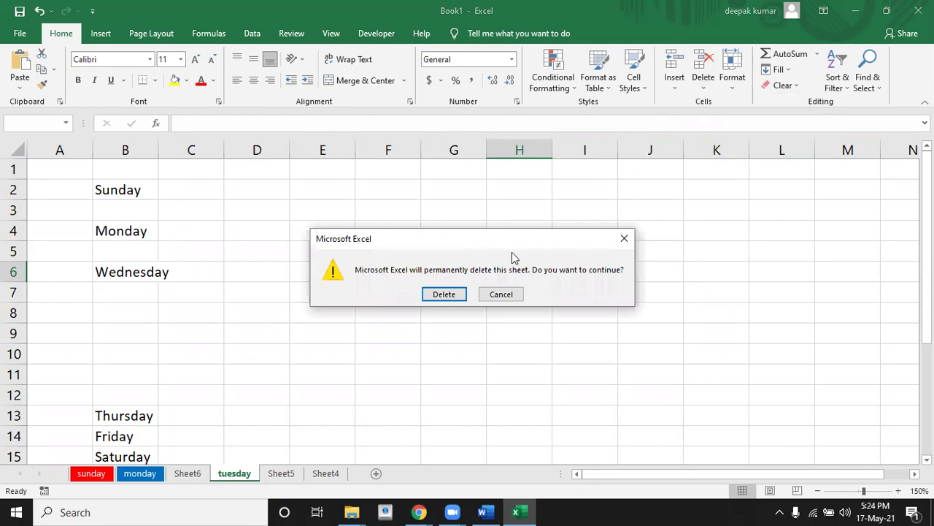
{"action": "left_click", "coordinate": [453, 295]}
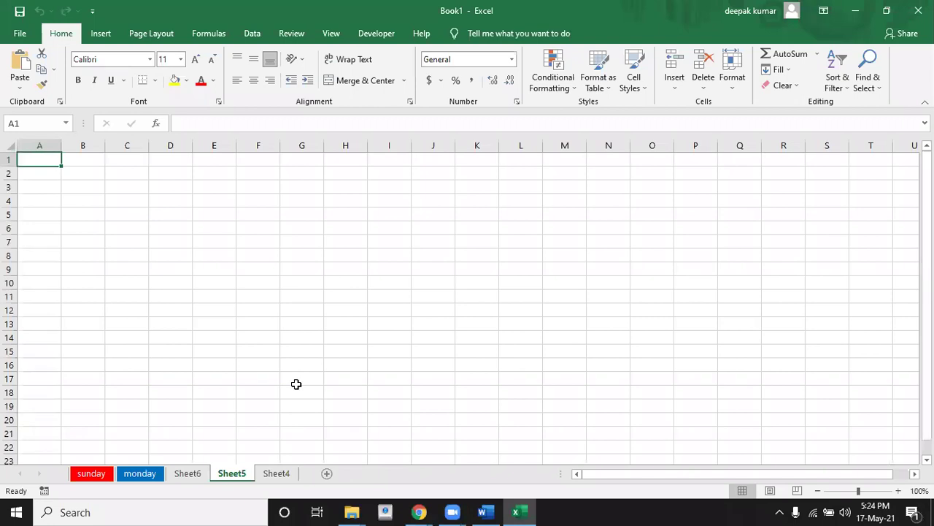
Go to the monday sheet and make cell E6 active.
{"action": "left_click", "coordinate": [156, 473]}
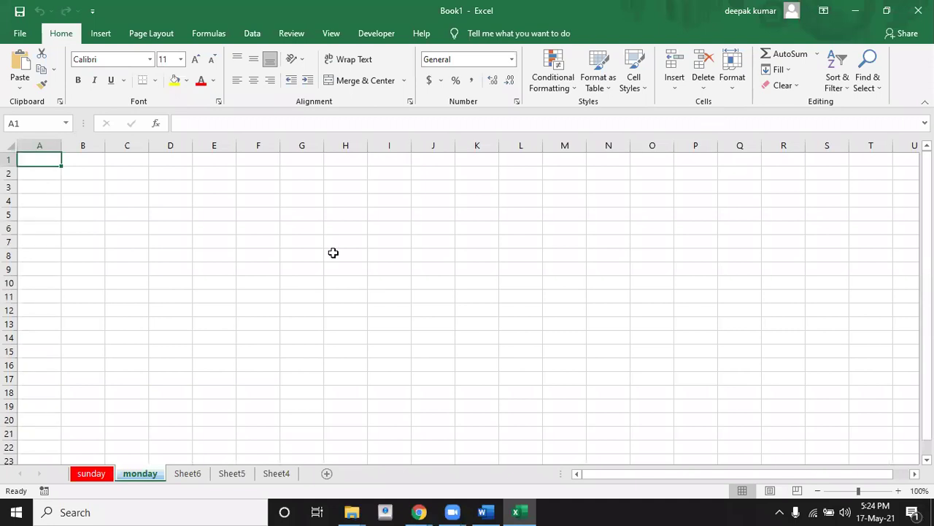
{"action": "left_click", "coordinate": [227, 227]}
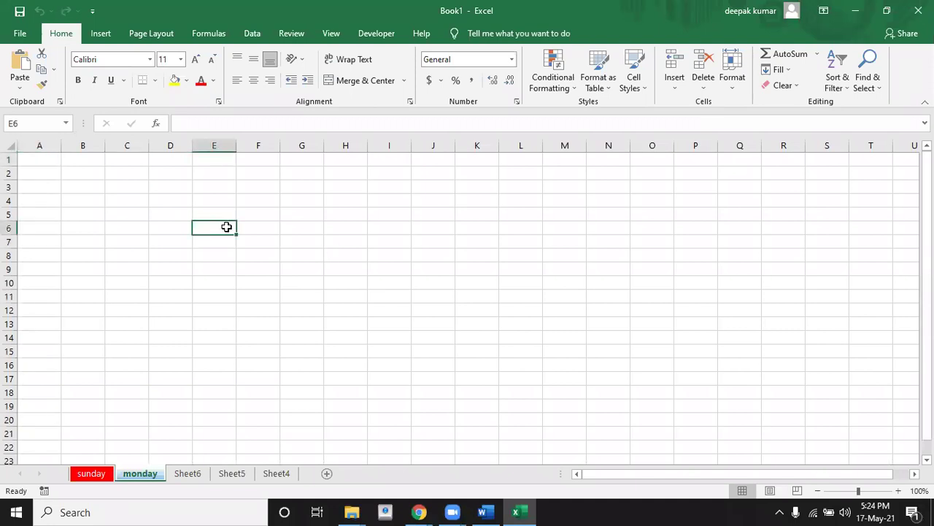
{"action": "left_click", "coordinate": [706, 86]}
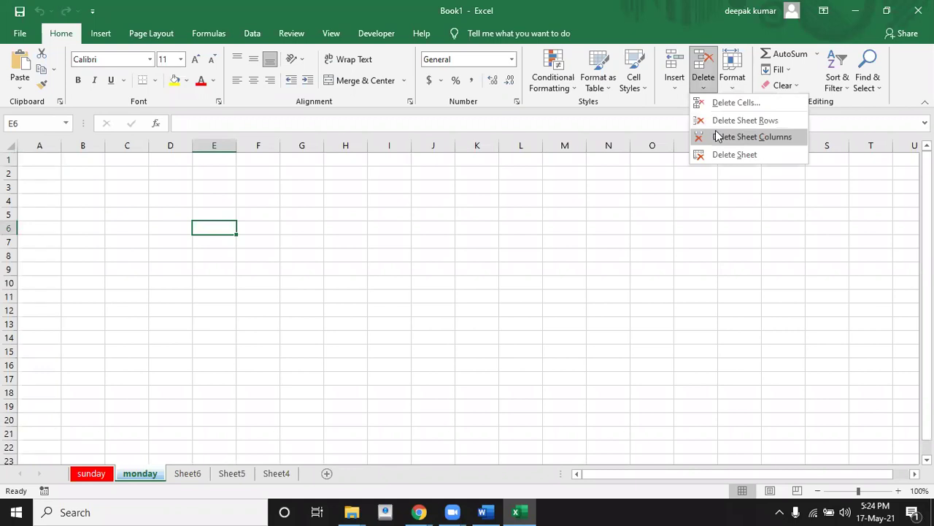
{"action": "left_click", "coordinate": [454, 212]}
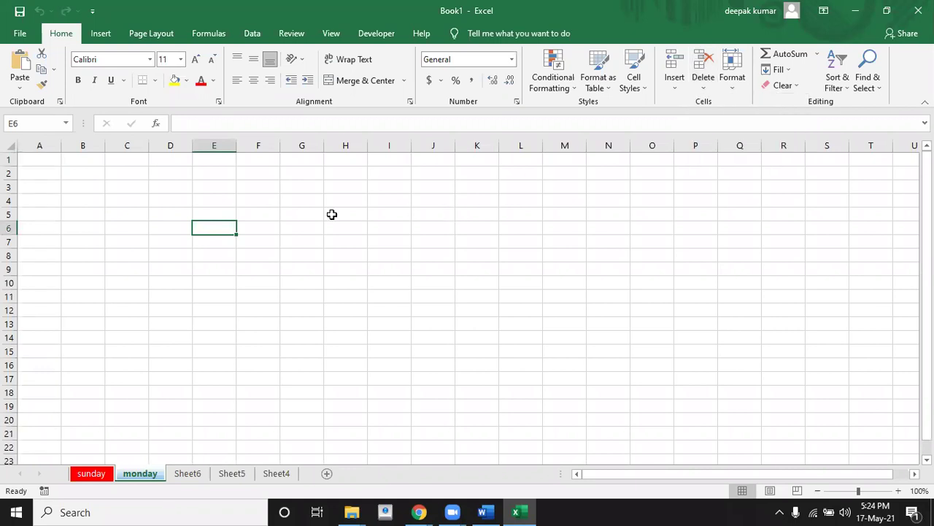
Select E5:E18 and delete those sheet rows, then switch to the Word notes.
{"action": "left_click", "coordinate": [220, 212]}
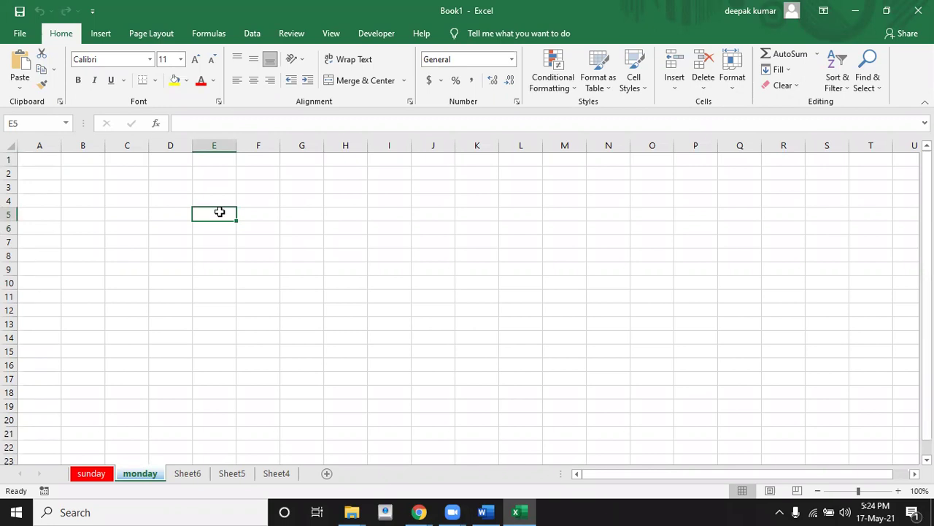
{"action": "key", "text": "shift+Down"}
{"action": "key", "text": "shift+Down"}
{"action": "key", "text": "shift+Down"}
{"action": "key", "text": "shift+Down"}
{"action": "key", "text": "shift+Down"}
{"action": "key", "text": "shift+Down"}
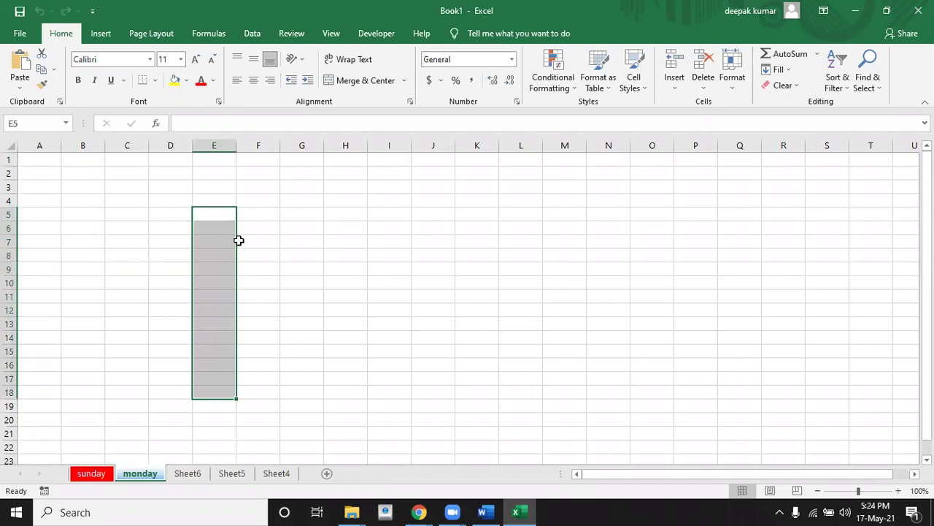
{"action": "left_click", "coordinate": [703, 90]}
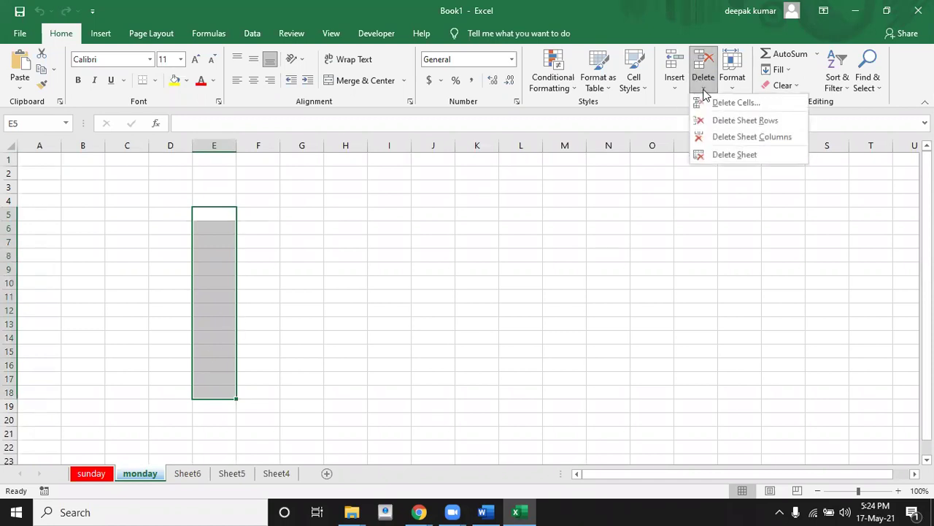
{"action": "left_click", "coordinate": [722, 124]}
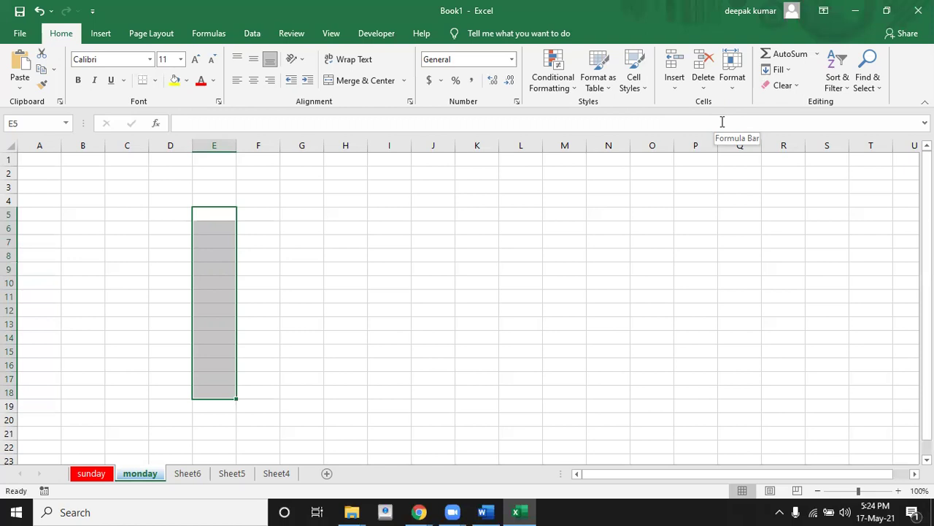
{"action": "key", "text": "alt+Tab"}
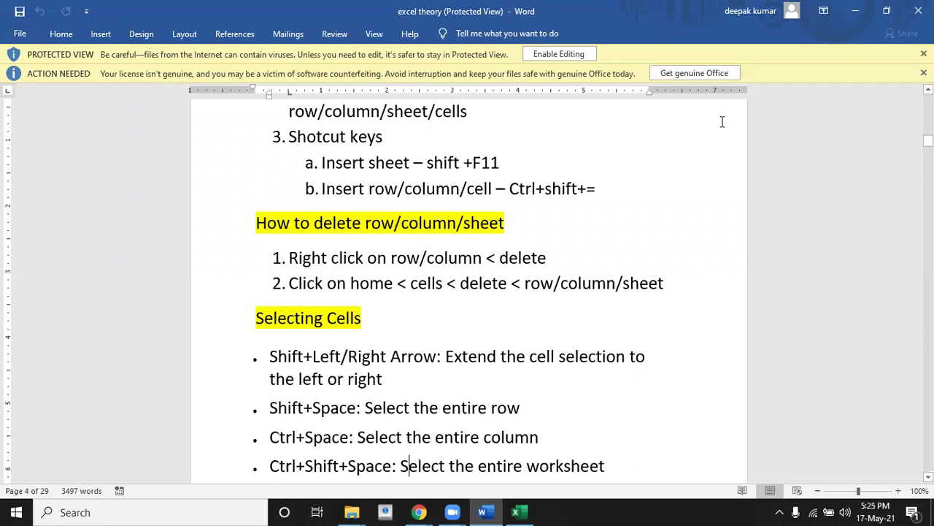
Move down the Word notes to the 'Editing cell' section.
{"action": "key", "text": "Down"}
{"action": "key", "text": "Down"}
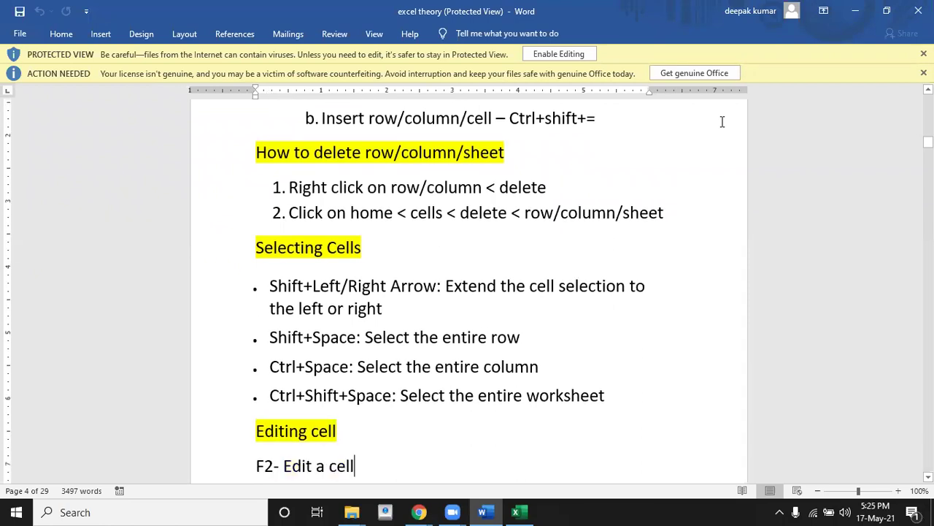
{"action": "key", "text": "Down"}
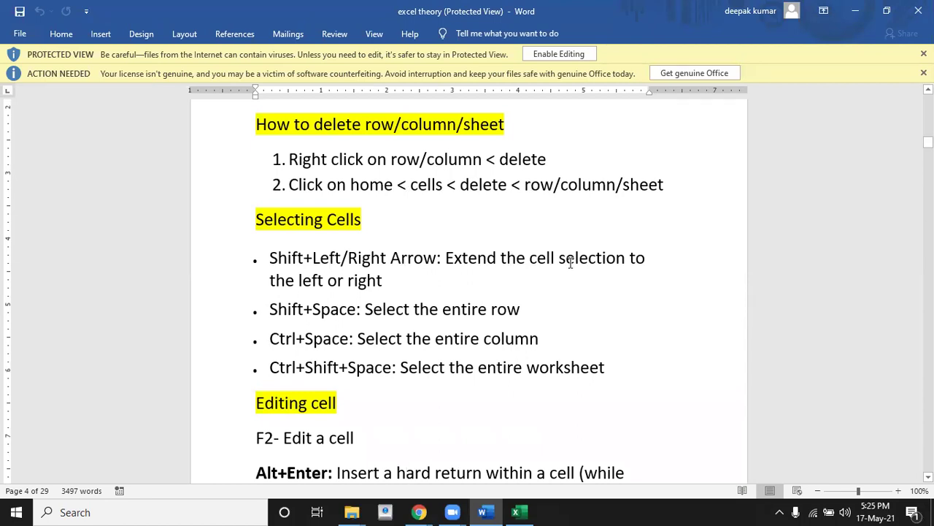
Back in Excel, grow a selection from C4 rightward and downward with Shift+arrow keys.
{"action": "key", "text": "alt+Tab"}
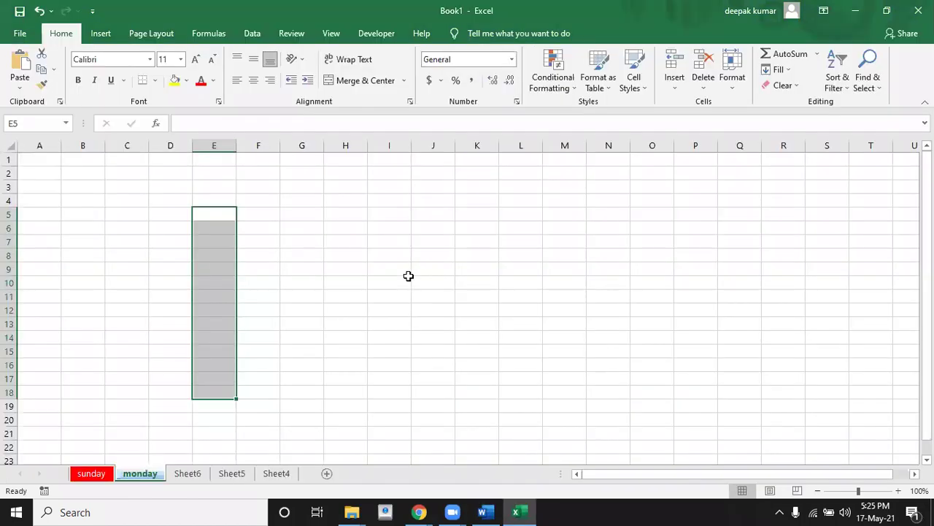
{"action": "left_click", "coordinate": [130, 201]}
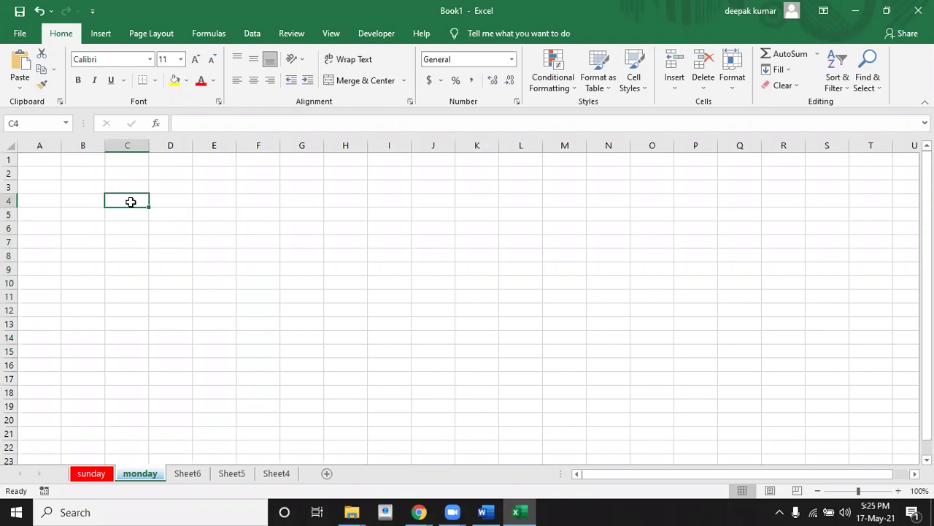
{"action": "key", "text": "shift+Right"}
{"action": "key", "text": "shift+Right"}
{"action": "key", "text": "shift+Right"}
{"action": "key", "text": "shift+Right"}
{"action": "key", "text": "shift+Right"}
{"action": "key", "text": "shift+Right"}
{"action": "key", "text": "shift+Right"}
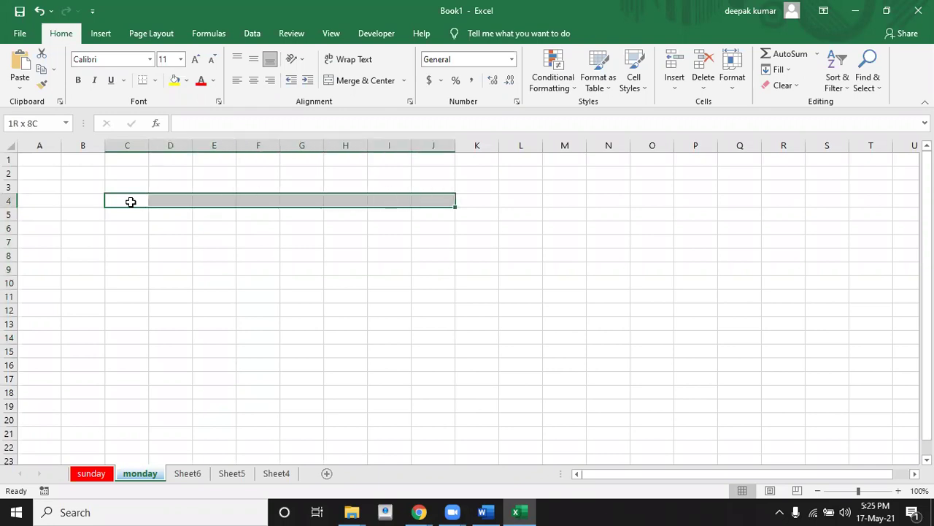
{"action": "key", "text": "shift+Right"}
{"action": "key", "text": "shift+Right"}
{"action": "key", "text": "shift+Right"}
{"action": "key", "text": "shift+Right"}
{"action": "key", "text": "shift+Right"}
{"action": "key", "text": "shift+Right"}
{"action": "key", "text": "shift+Right"}
{"action": "key", "text": "shift+Right"}
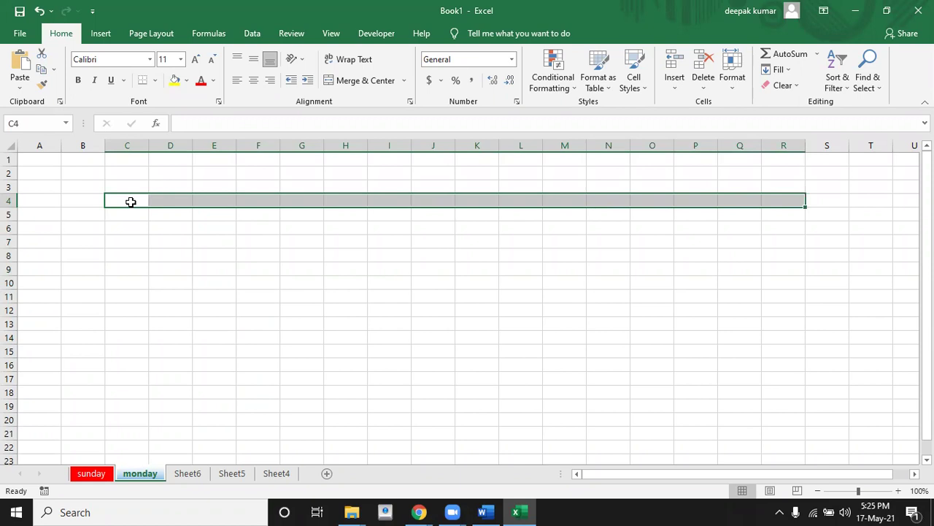
{"action": "key", "text": "shift+Down"}
{"action": "key", "text": "shift+Down"}
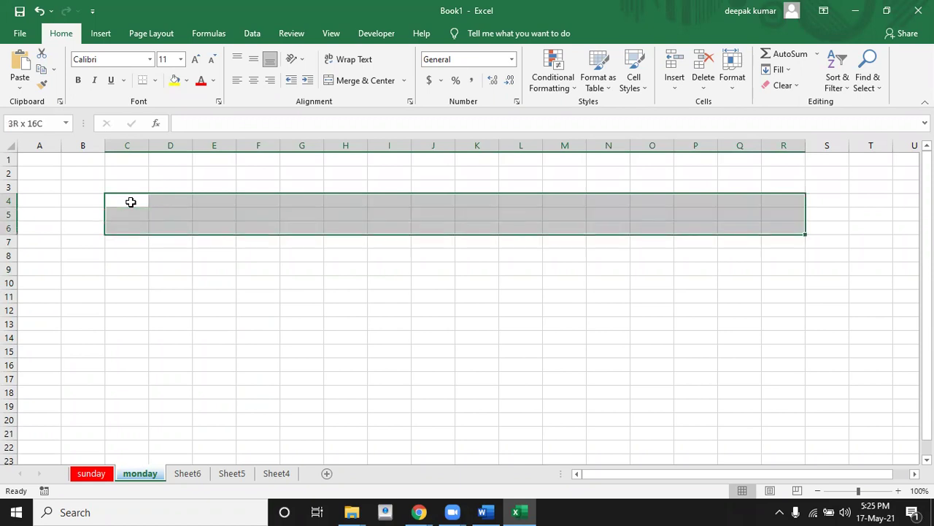
{"action": "key", "text": "shift+Down"}
{"action": "key", "text": "shift+Down"}
{"action": "key", "text": "shift+Down"}
{"action": "key", "text": "shift+Down"}
{"action": "key", "text": "shift+Down"}
{"action": "key", "text": "shift+Down"}
{"action": "key", "text": "shift+Down"}
{"action": "key", "text": "shift+Down"}
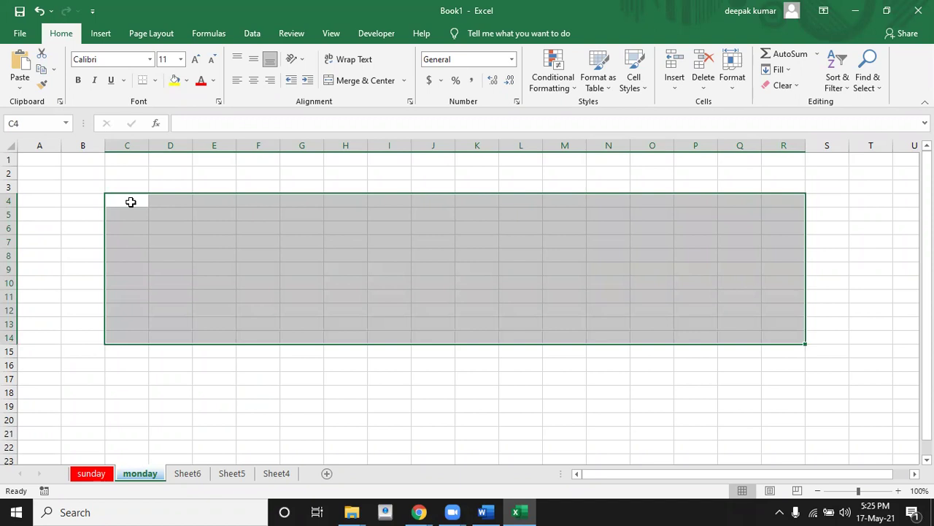
Select from K5 leftward to C5 with Shift+Left, then return to Word.
{"action": "left_click", "coordinate": [481, 213]}
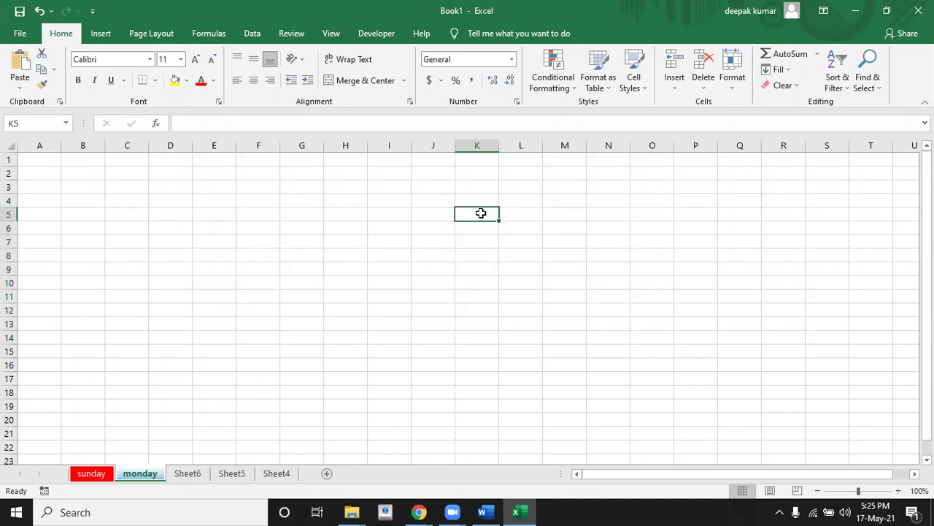
{"action": "key", "text": "shift+Left"}
{"action": "key", "text": "shift+Left"}
{"action": "key", "text": "shift+Left"}
{"action": "key", "text": "shift+Left"}
{"action": "key", "text": "shift+Left"}
{"action": "key", "text": "shift+Left"}
{"action": "key", "text": "shift+Left"}
{"action": "key", "text": "shift+Left"}
{"action": "key", "text": "alt+Tab"}
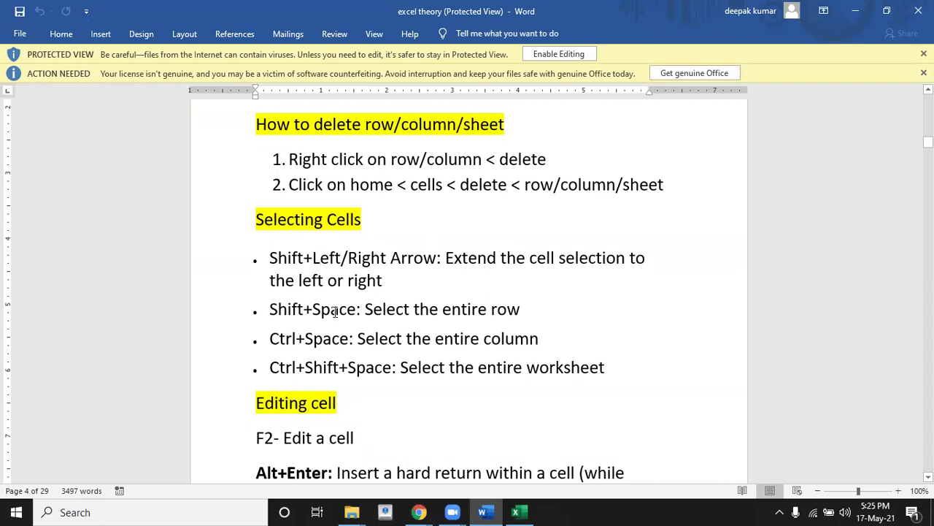
Select all of row 6 from C6 with Shift+Space and scroll right to column AS.
{"action": "key", "text": "alt+Tab"}
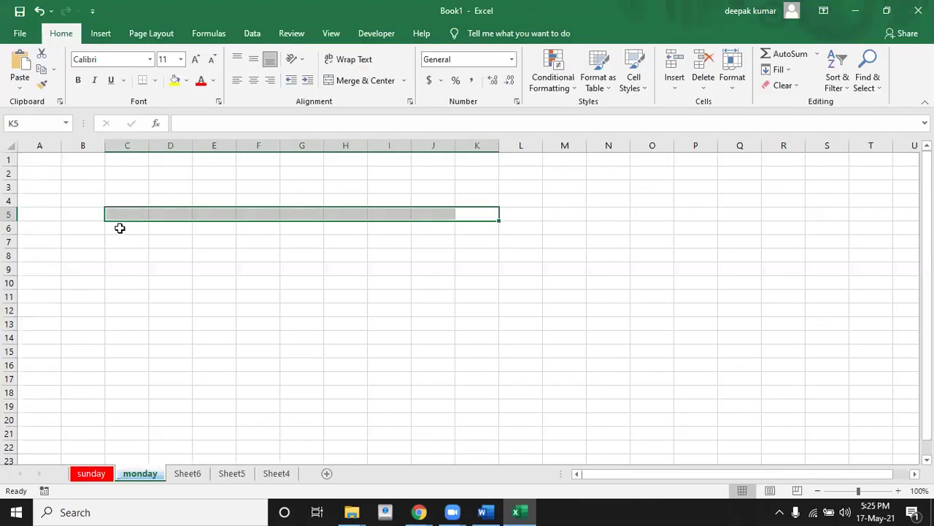
{"action": "left_click", "coordinate": [120, 229]}
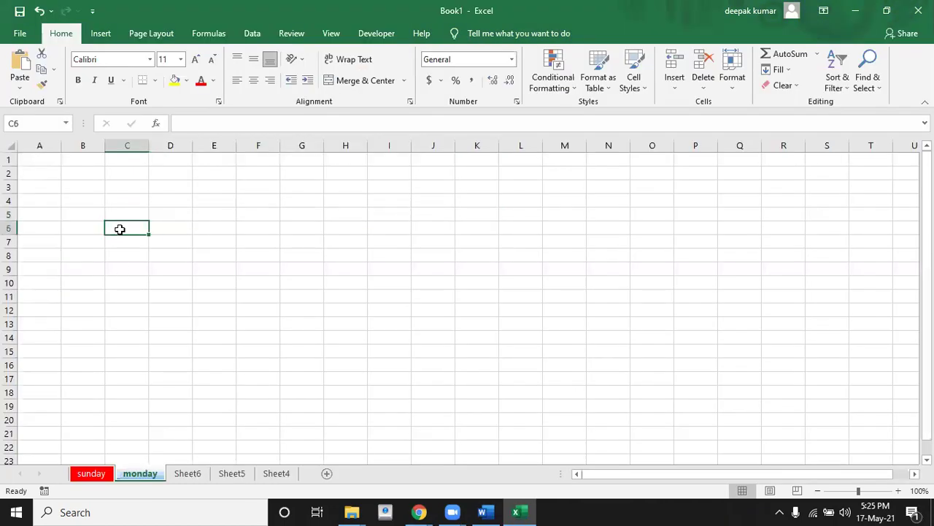
{"action": "key", "text": "shift+space"}
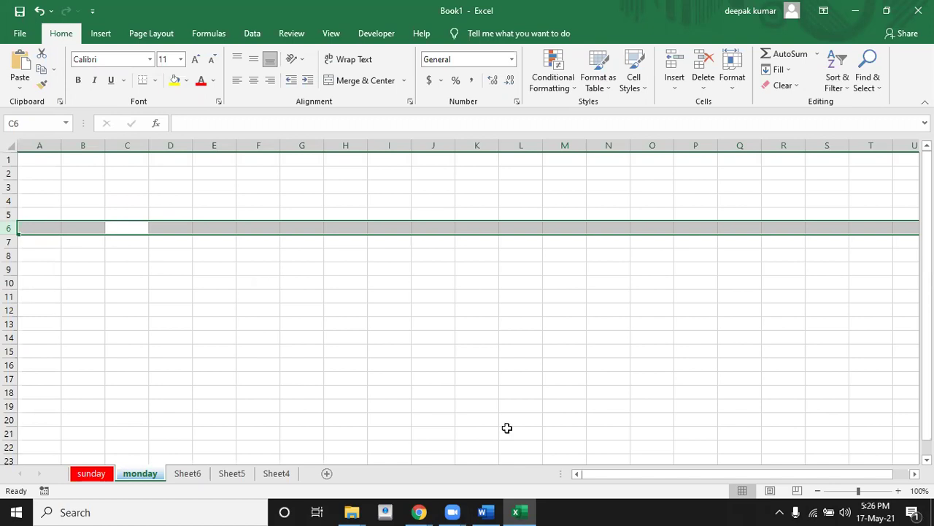
{"action": "left_click_drag", "start_coordinate": [708, 473], "coordinate": [910, 472]}
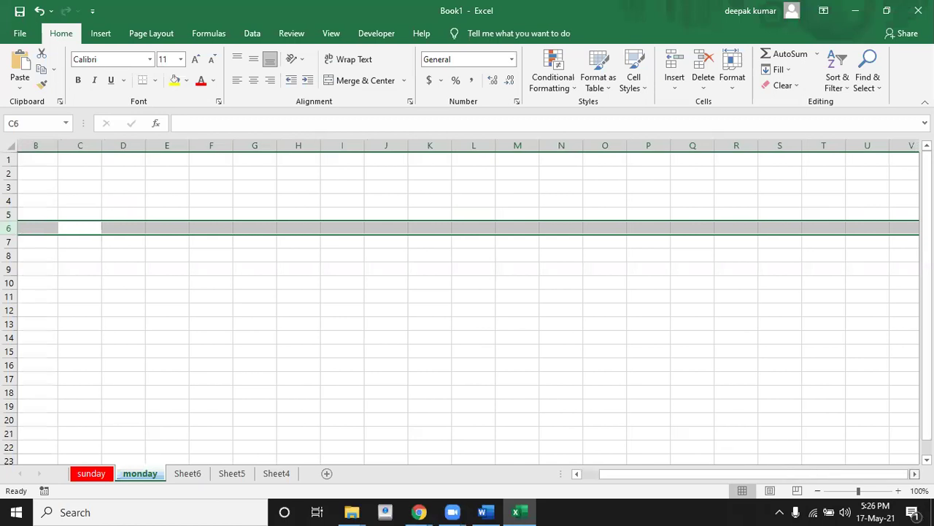
{"action": "scroll", "coordinate": [910, 472], "scroll_direction": "right", "scroll_amount": 5}
{"action": "scroll", "coordinate": [910, 472], "scroll_direction": "right", "scroll_amount": 3}
{"action": "scroll", "coordinate": [910, 472], "scroll_direction": "right", "scroll_amount": 3}
{"action": "scroll", "coordinate": [910, 472], "scroll_direction": "right", "scroll_amount": 3}
{"action": "scroll", "coordinate": [910, 473], "scroll_direction": "right", "scroll_amount": 3}
{"action": "left_click", "coordinate": [915, 473]}
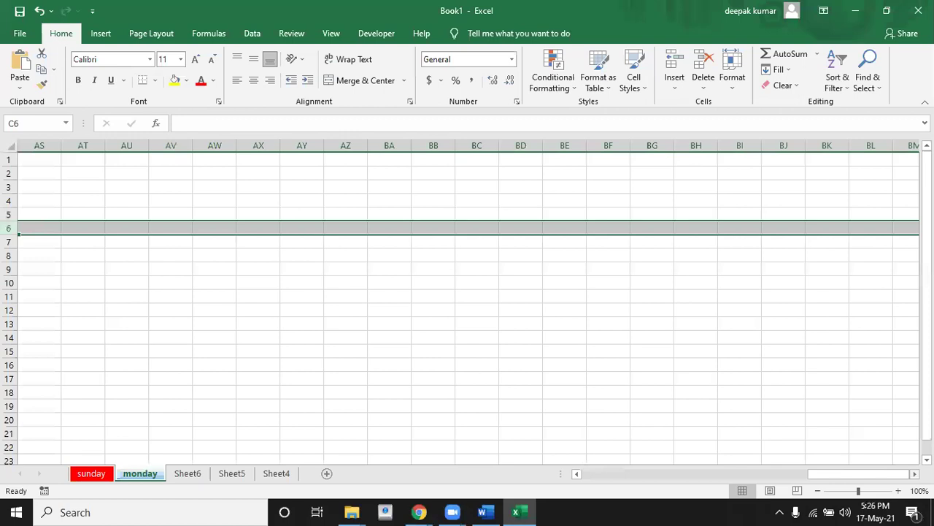
Check the column-selection note in Word, then make AY4 the active cell in Excel.
{"action": "key", "text": "alt+Tab"}
{"action": "left_click", "coordinate": [470, 338]}
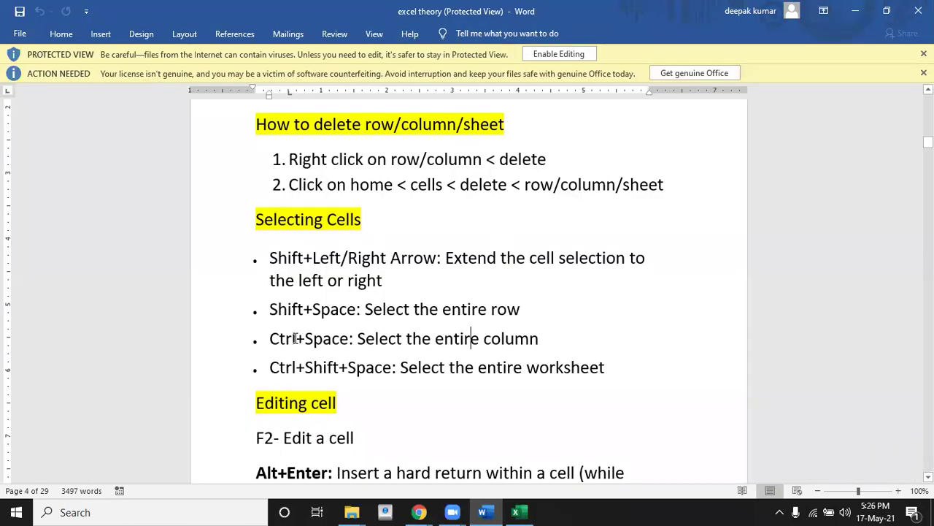
{"action": "key", "text": "alt+Tab"}
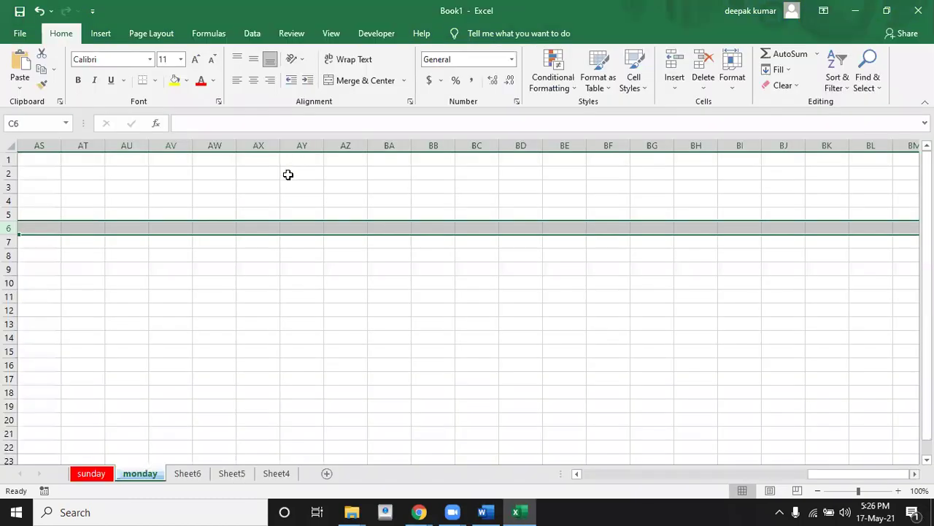
{"action": "left_click", "coordinate": [294, 196]}
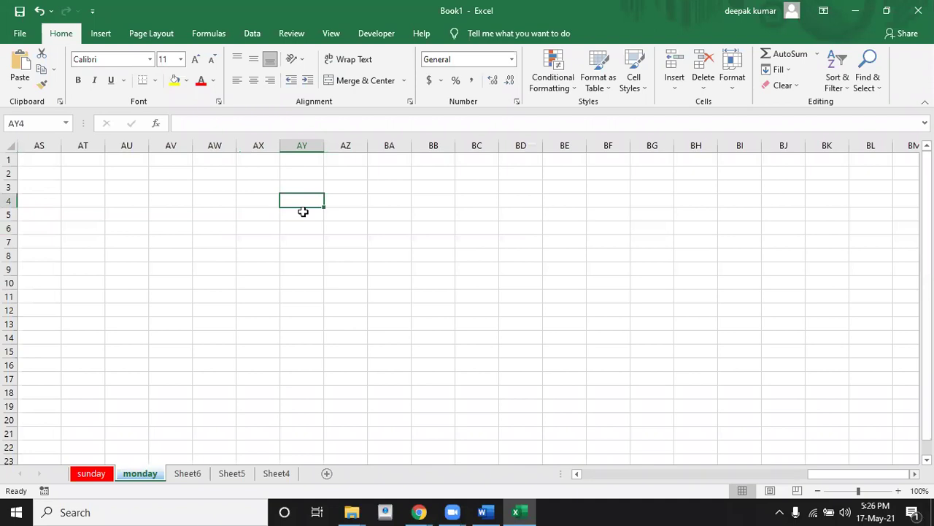
Select all of column AY with Ctrl+Space, deselect with AY13, and return to Word.
{"action": "key", "text": "ctrl+space"}
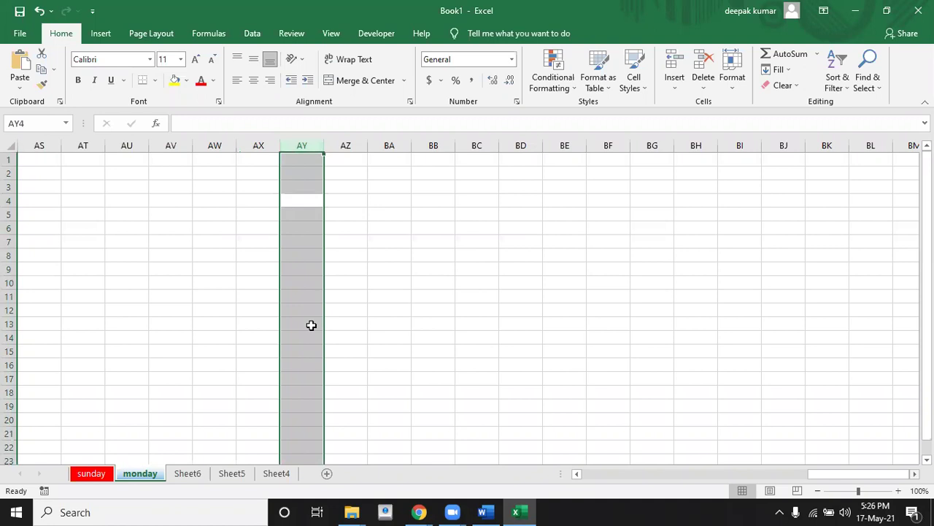
{"action": "left_click", "coordinate": [311, 324]}
{"action": "key", "text": "alt+Tab"}
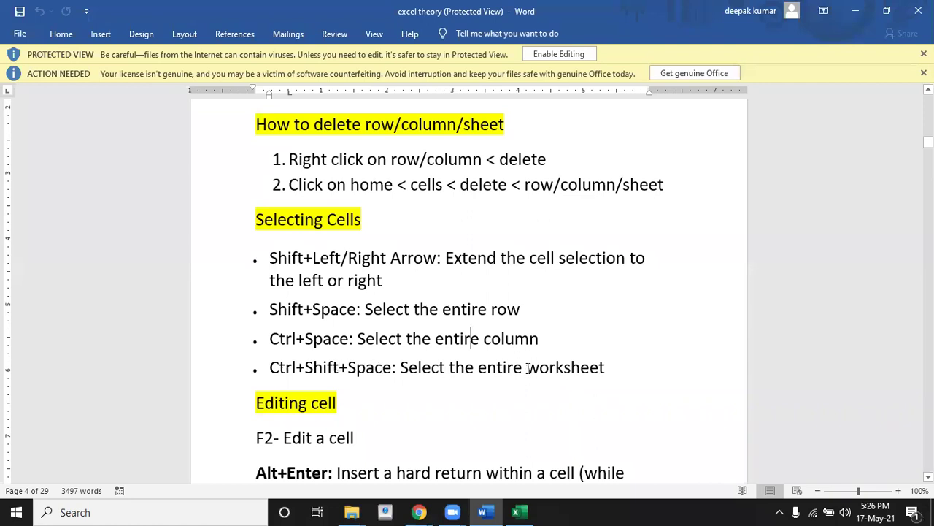
From cell AV5, select the whole monday worksheet with Ctrl+A, then glance at Word.
{"action": "key", "text": "alt+Tab"}
{"action": "left_click", "coordinate": [154, 214]}
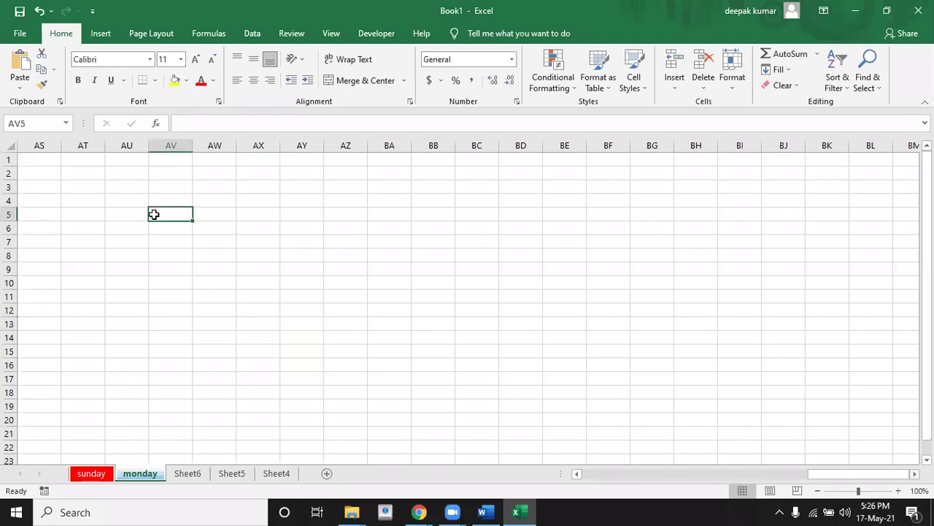
{"action": "key", "text": "ctrl+a"}
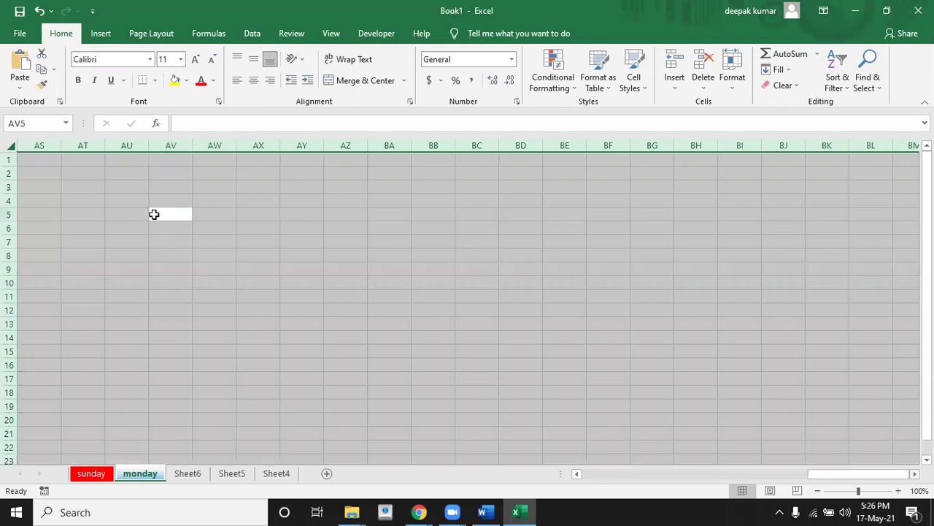
{"action": "key", "text": "alt+Tab"}
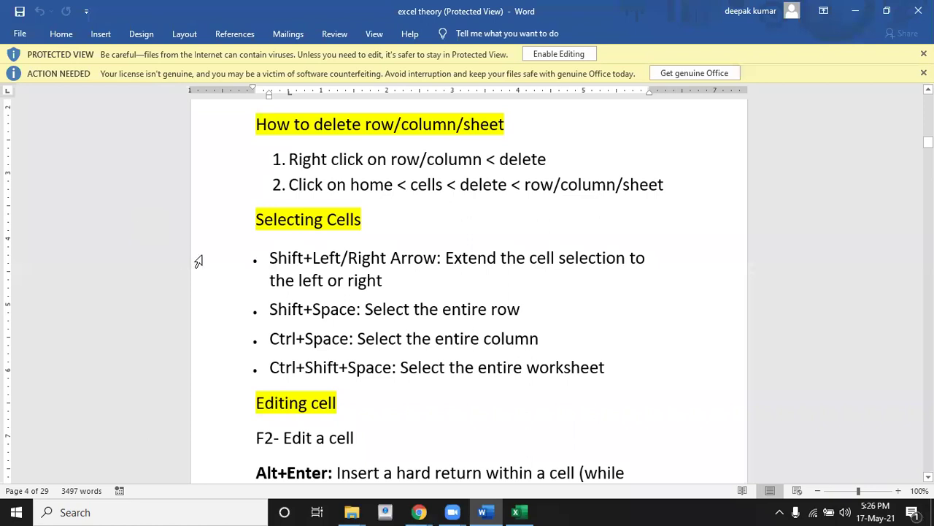
Repeat the whole-sheet selection with Ctrl+A and then with the Select All corner button.
{"action": "key", "text": "alt+Tab"}
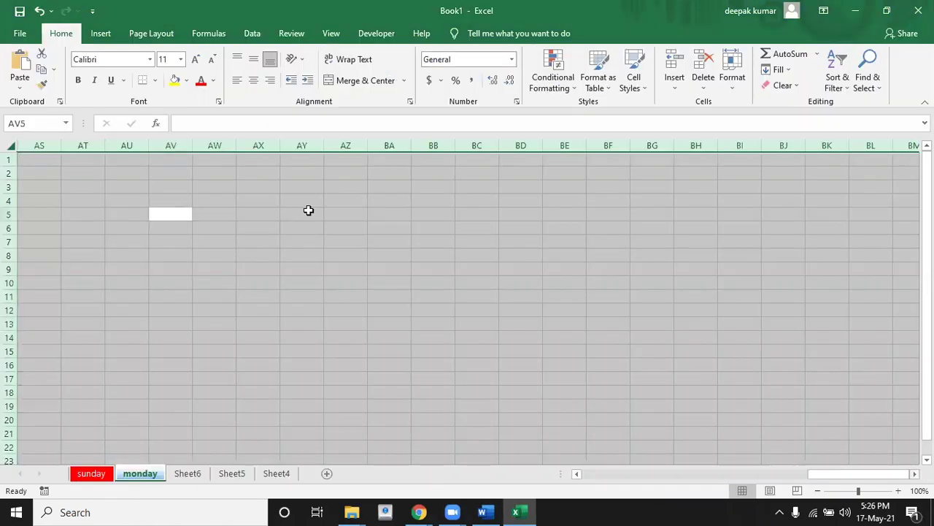
{"action": "left_click", "coordinate": [309, 210]}
{"action": "key", "text": "ctrl+a"}
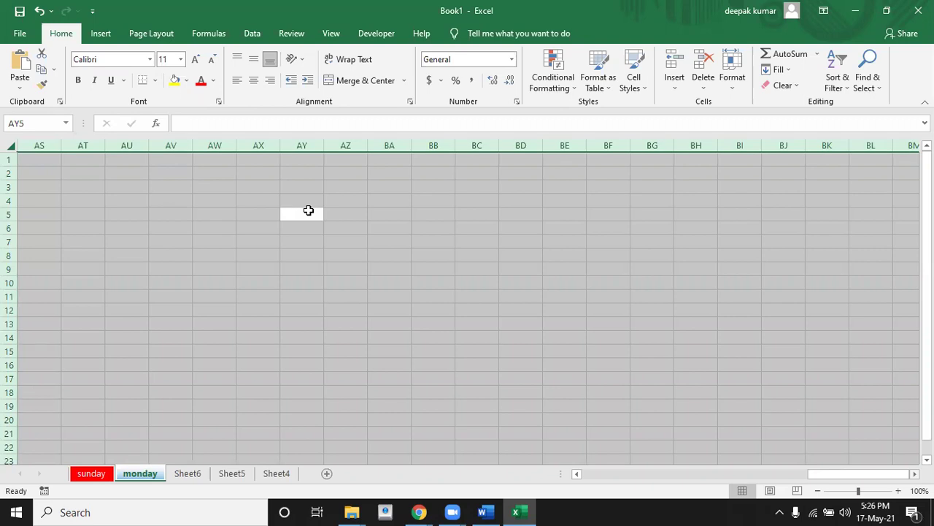
{"action": "left_click", "coordinate": [308, 210]}
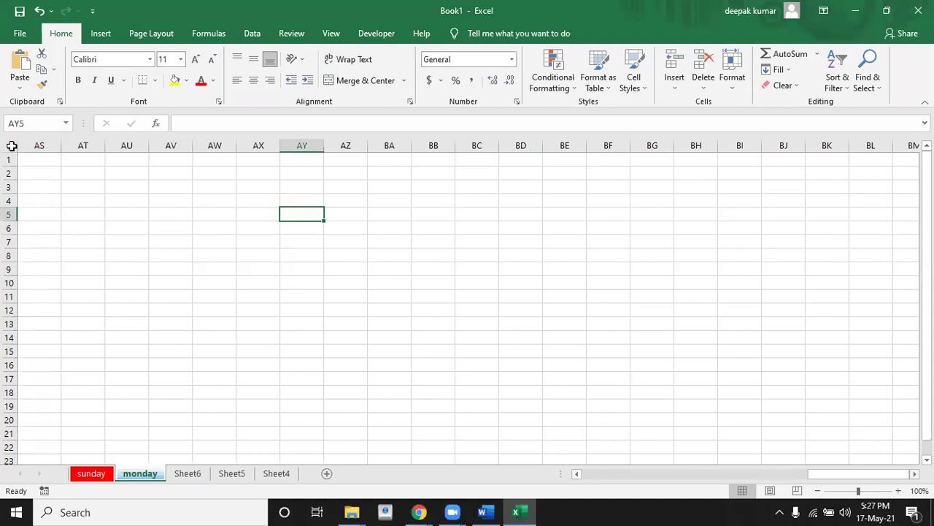
{"action": "left_click", "coordinate": [11, 146]}
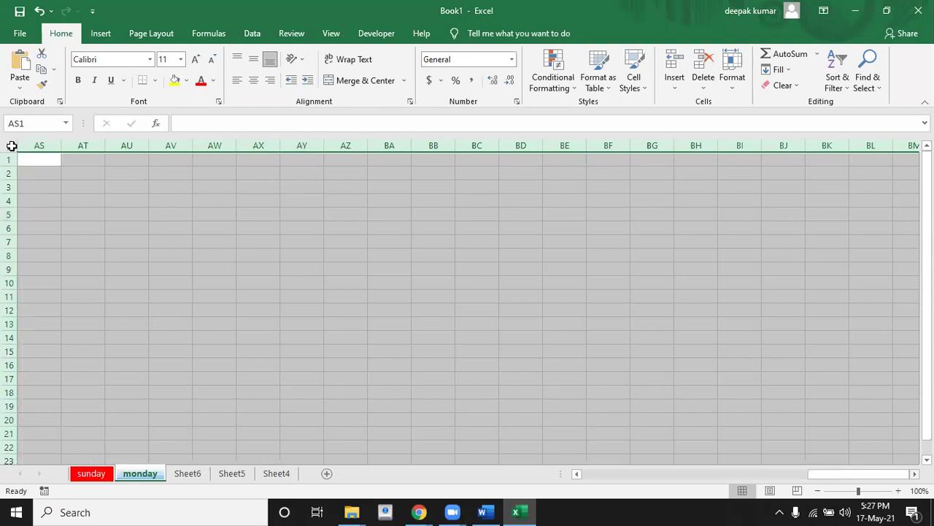
Review the F2 and Alt+Enter editing notes in Word, then clear Excel's sheet selection.
{"action": "key", "text": "alt+Tab"}
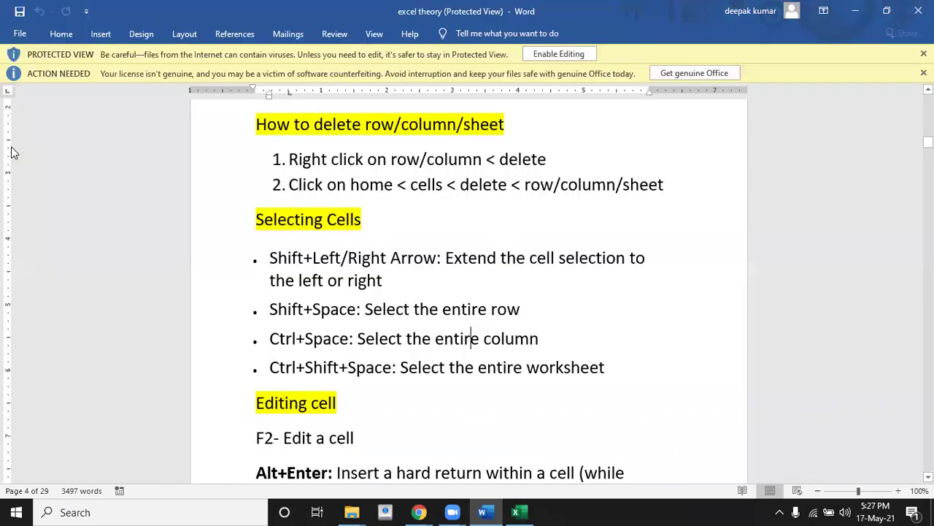
{"action": "key", "text": "Down"}
{"action": "key", "text": "Down"}
{"action": "key", "text": "Down"}
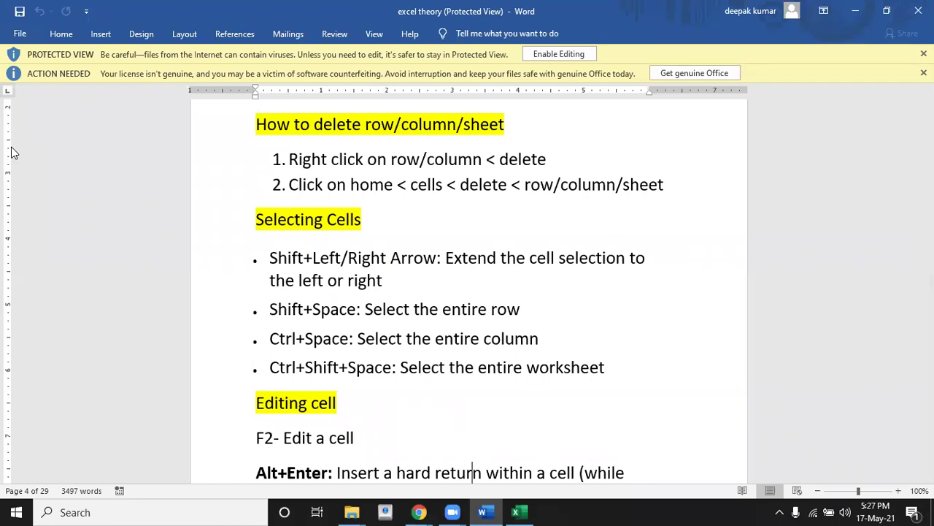
{"action": "key", "text": "Down"}
{"action": "key", "text": "Down"}
{"action": "key", "text": "Down"}
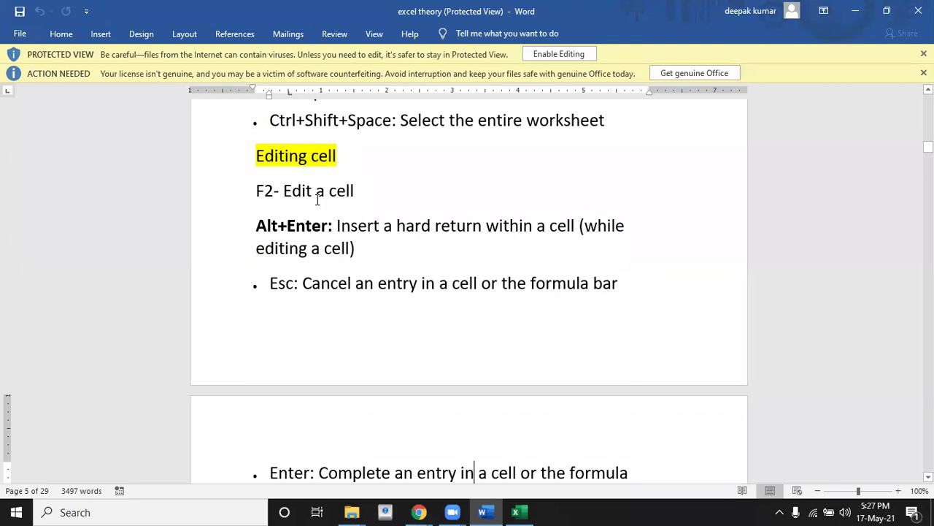
{"action": "left_click", "coordinate": [362, 264]}
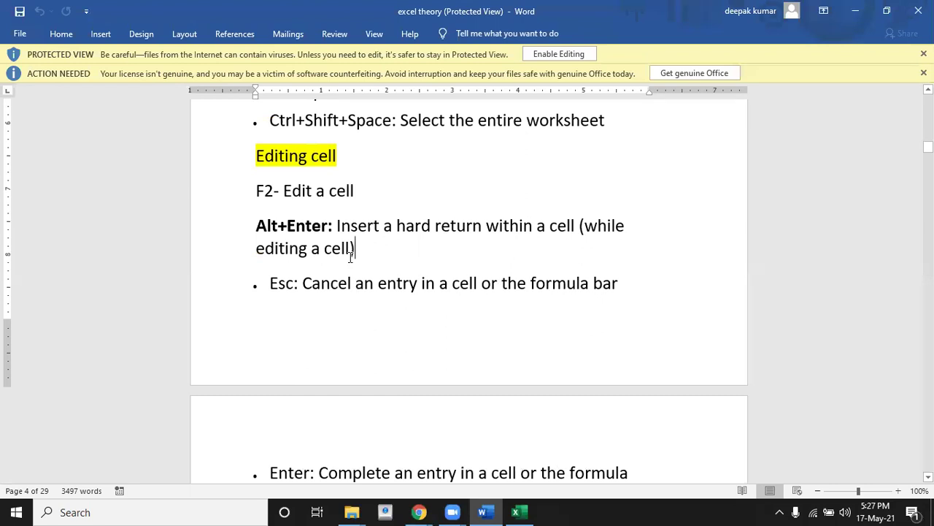
{"action": "key", "text": "alt+Tab"}
{"action": "left_click", "coordinate": [258, 227]}
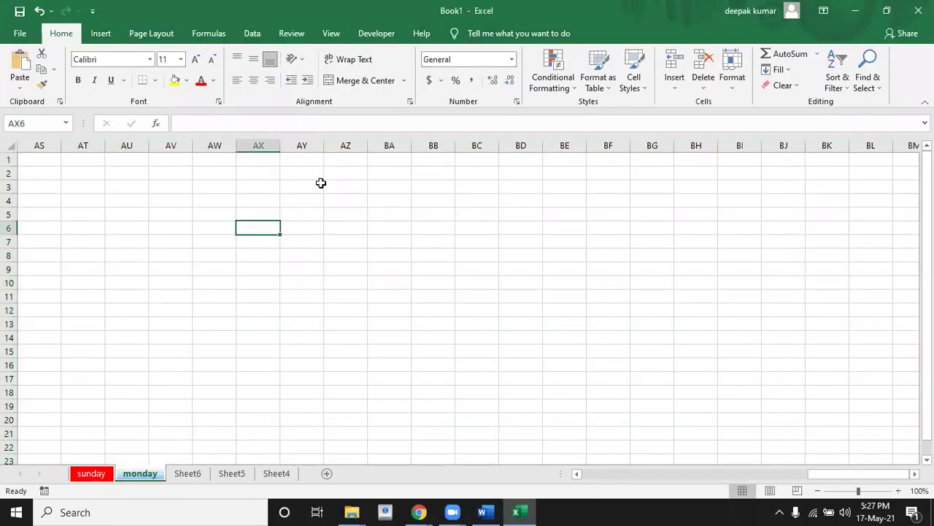
Enter a sample full name in D3 and widen column D to fit it.
{"action": "key", "text": "Left"}
{"action": "key", "text": "Left"}
{"action": "key", "text": "Left"}
{"action": "key", "text": "Left"}
{"action": "key", "text": "Left"}
{"action": "key", "text": "Left"}
{"action": "key", "text": "Left"}
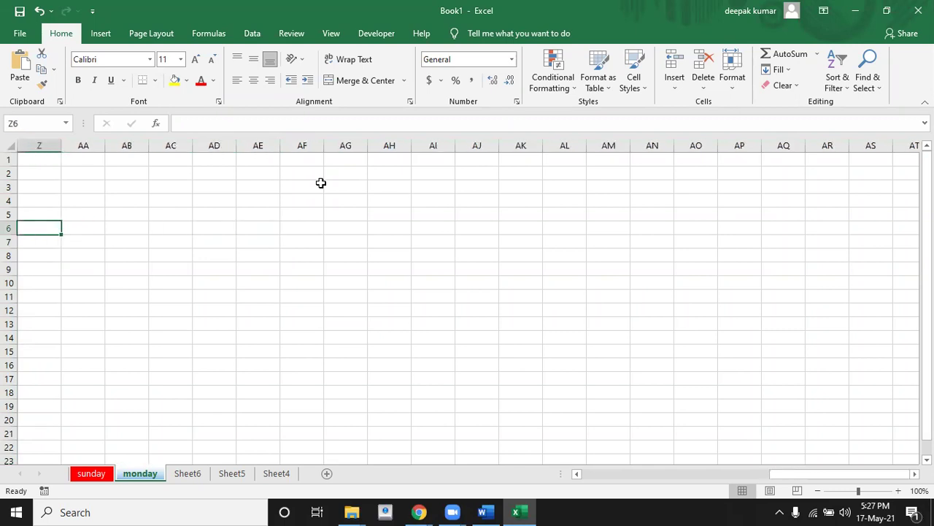
{"action": "key", "text": "Left"}
{"action": "key", "text": "Left"}
{"action": "key", "text": "Left"}
{"action": "key", "text": "Left"}
{"action": "key", "text": "Left"}
{"action": "key", "text": "Left"}
{"action": "key", "text": "Right"}
{"action": "key", "text": "Right"}
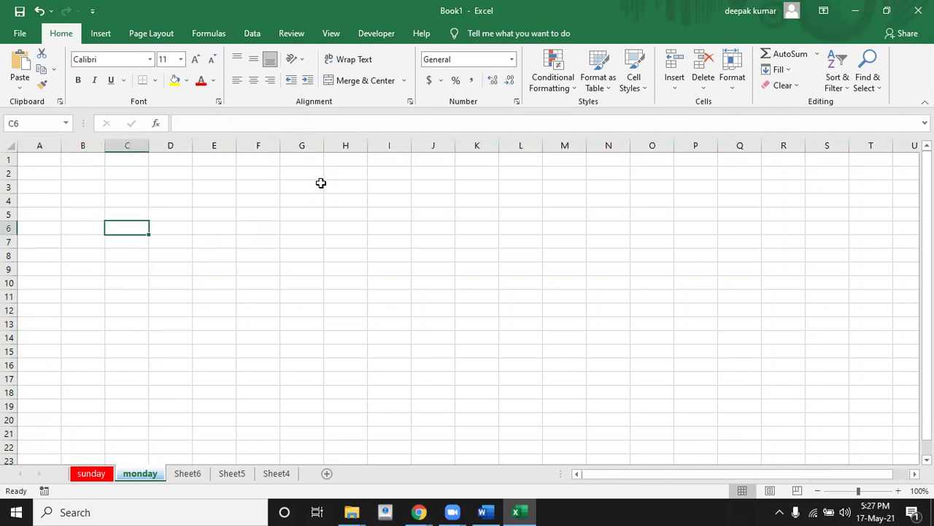
{"action": "key", "text": "Right"}
{"action": "key", "text": "Up"}
{"action": "key", "text": "Up"}
{"action": "key", "text": "Up"}
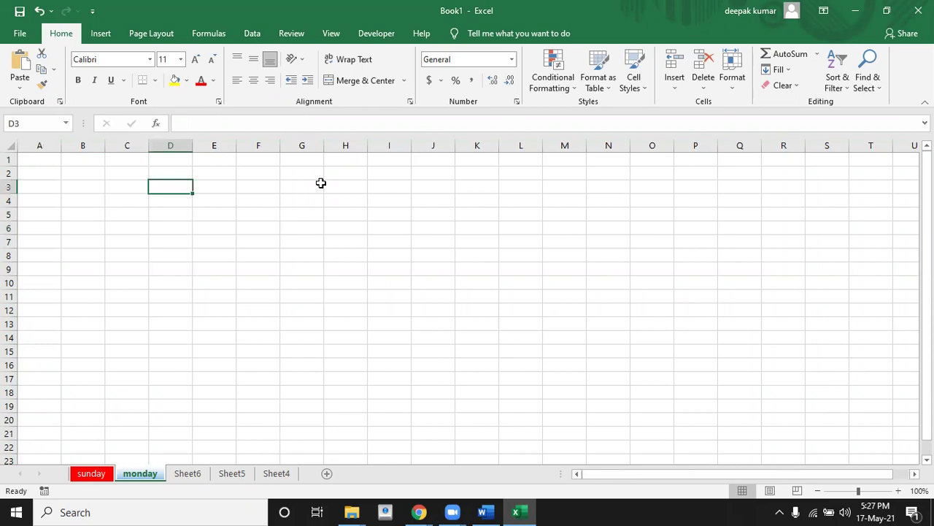
{"action": "type", "text": "amit"}
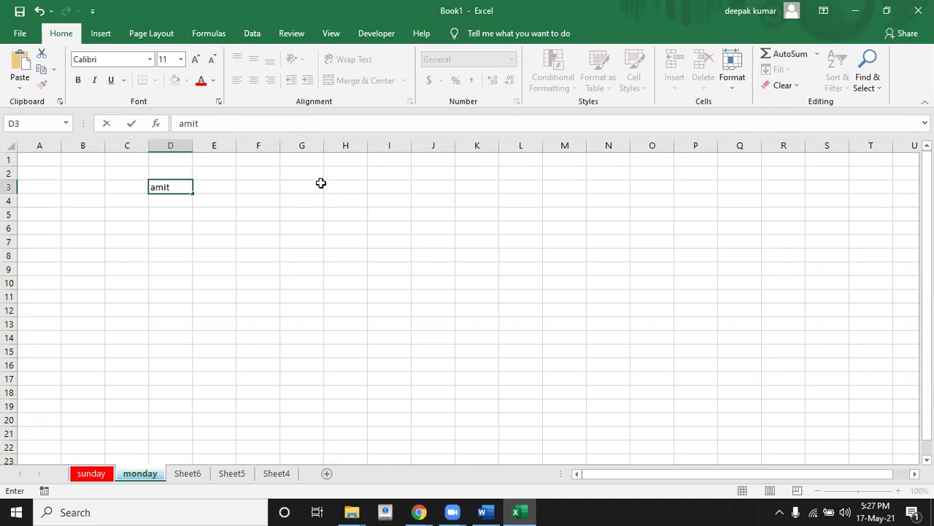
{"action": "type", "text": " kumar"}
{"action": "key", "text": "Return"}
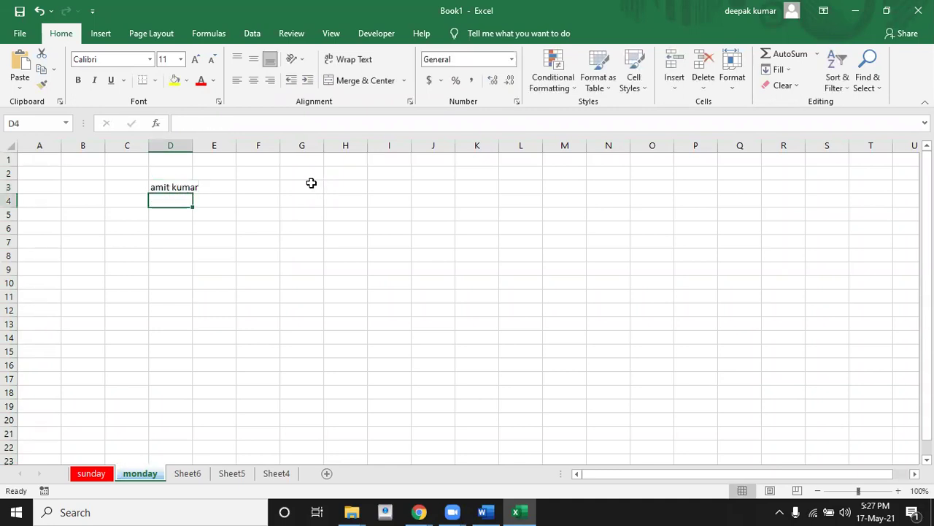
{"action": "left_click_drag", "start_coordinate": [192, 148], "coordinate": [205, 148]}
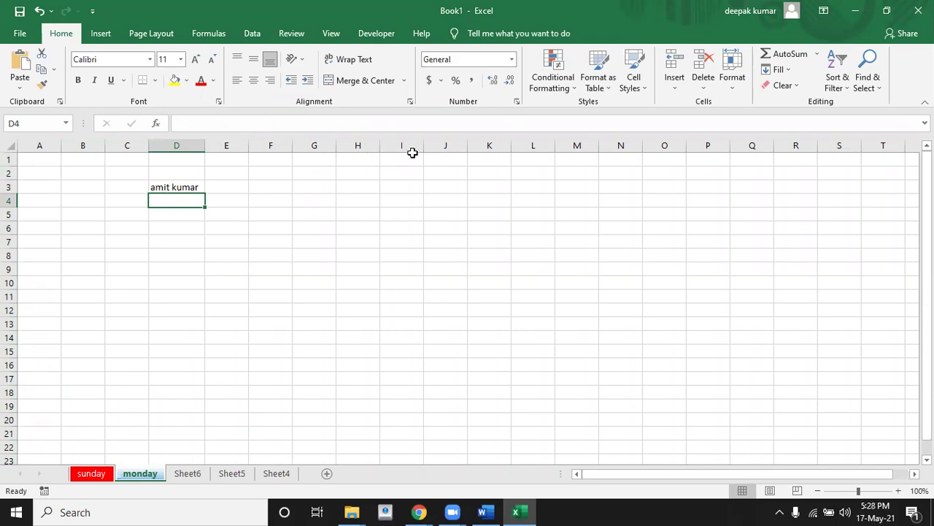
In D4, enter the first name and surname on two lines using Alt+Enter.
{"action": "type", "text": "amit kumar"}
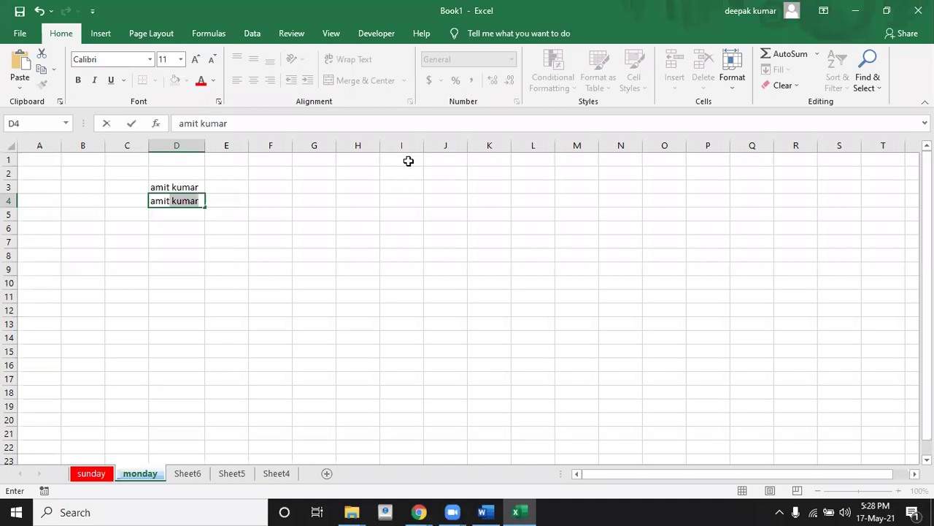
{"action": "key", "text": "alt+Return"}
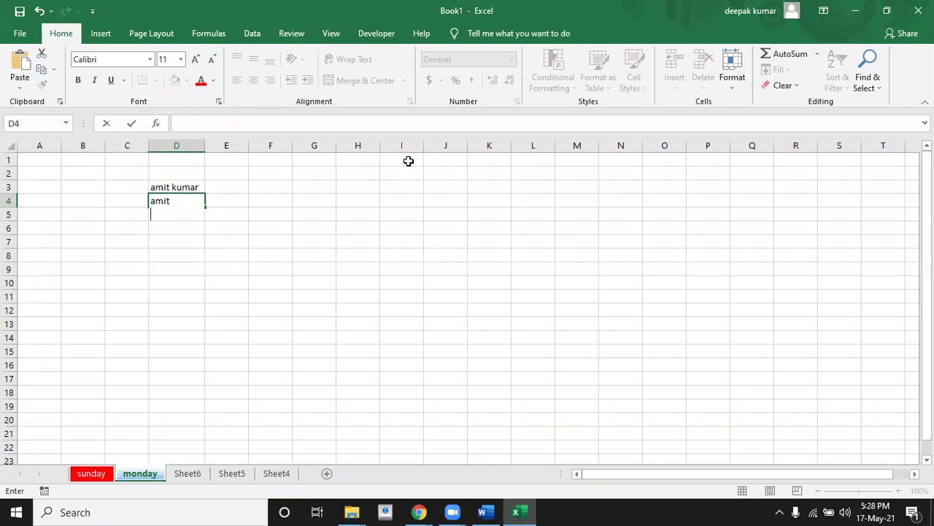
{"action": "type", "text": "kumar"}
{"action": "key", "text": "Return"}
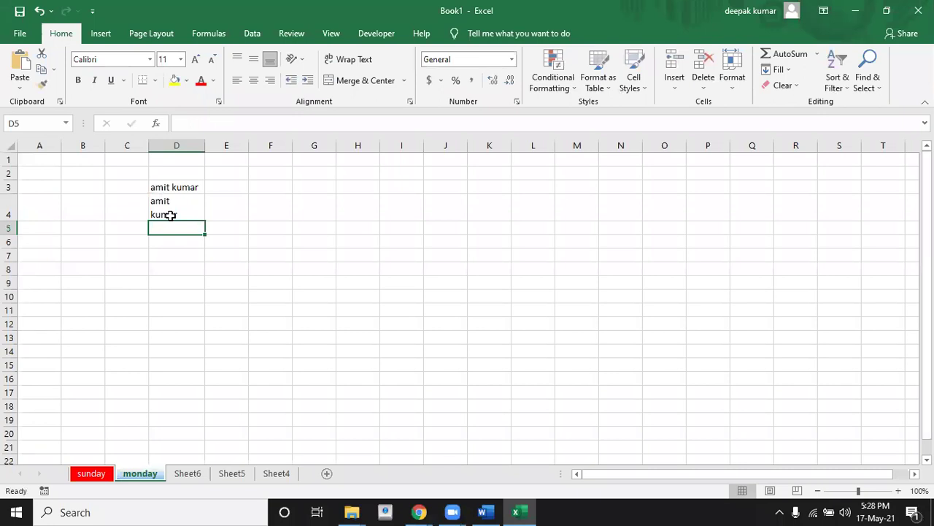
Type a sample full name into D5 and cancel it with Esc, leaving D5 empty.
{"action": "key", "text": "alt+Tab"}
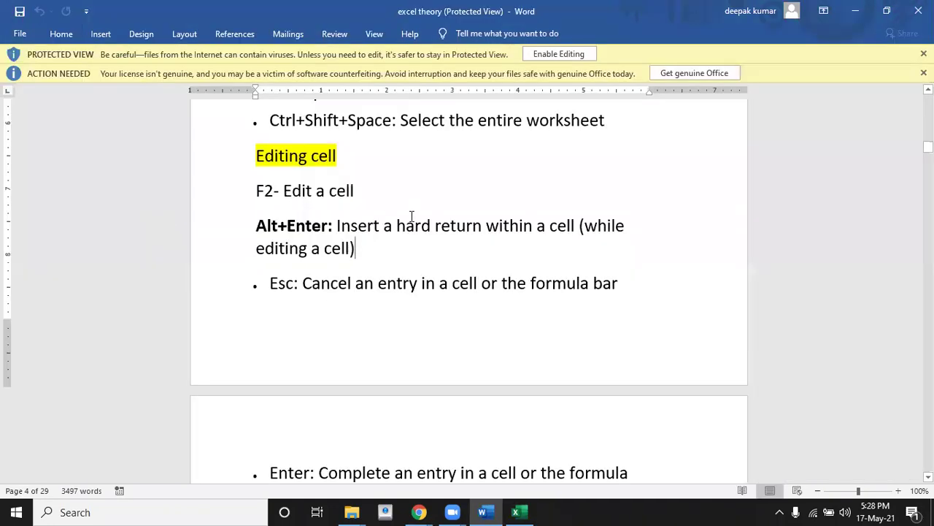
{"action": "left_click", "coordinate": [324, 245]}
{"action": "key", "text": "alt+Tab"}
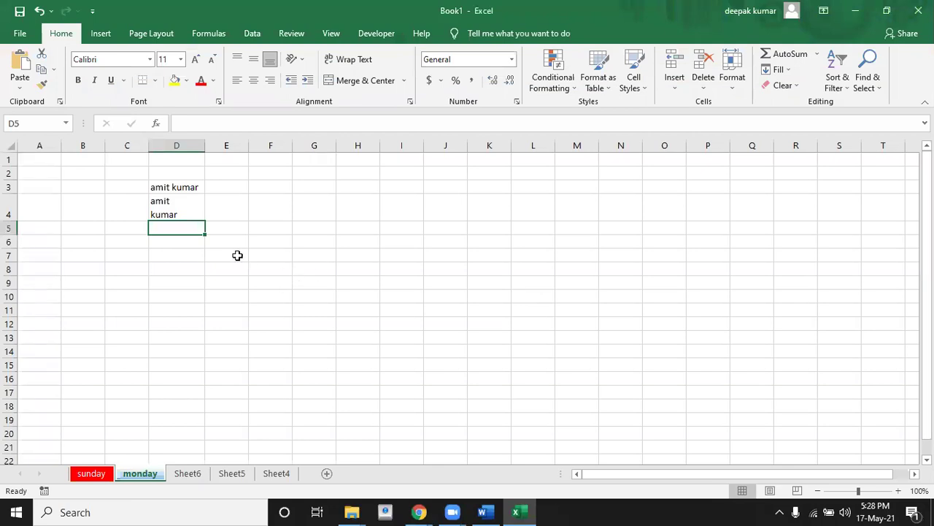
{"action": "type", "text": "ajit kumar singh"}
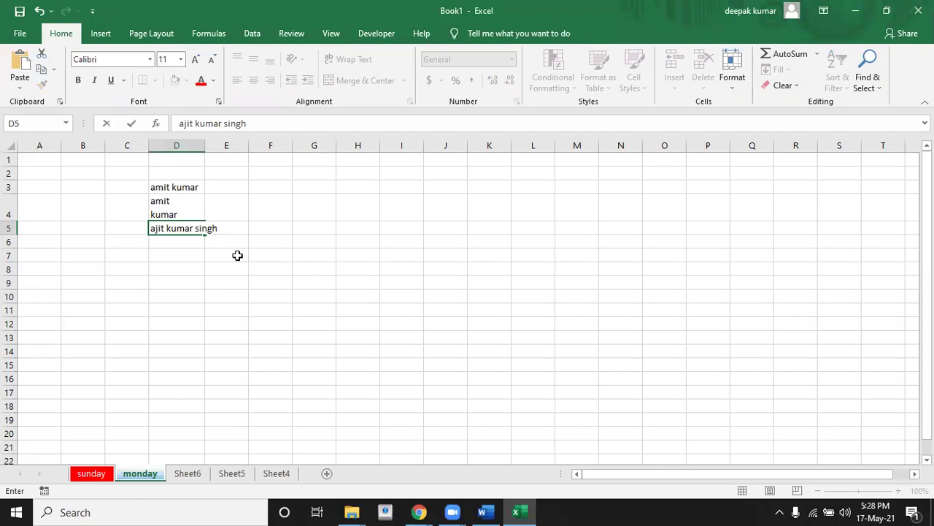
{"action": "key", "text": "Escape"}
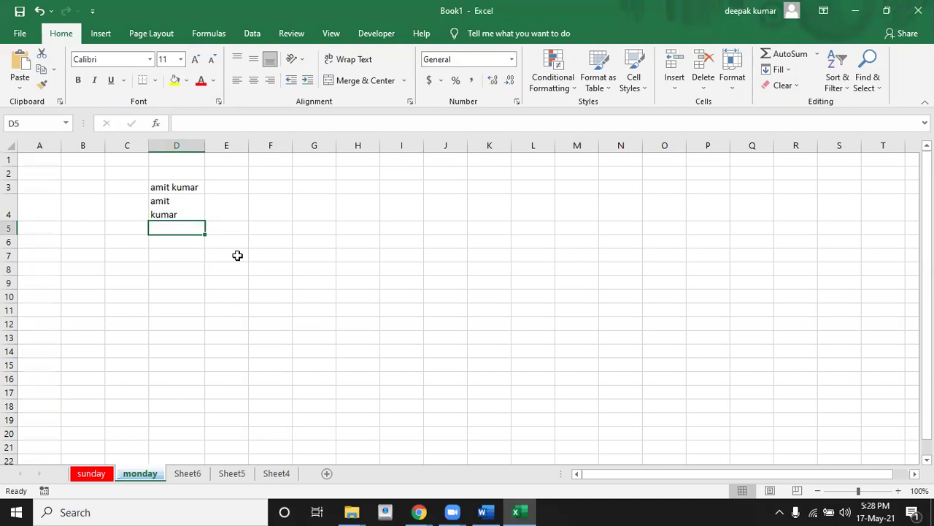
{"action": "key", "text": "alt+Tab"}
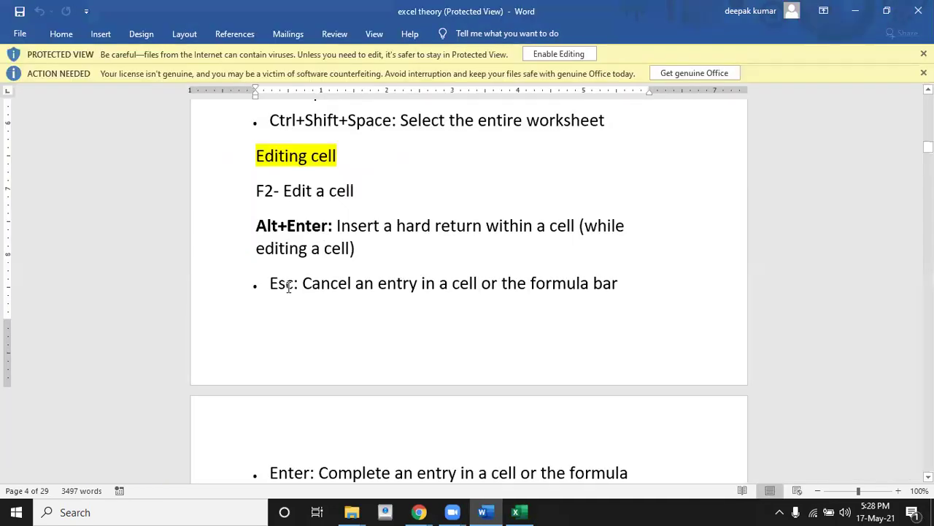
Move down the Word notes past the Esc note to the Enter note on page 5.
{"action": "key", "text": "Down"}
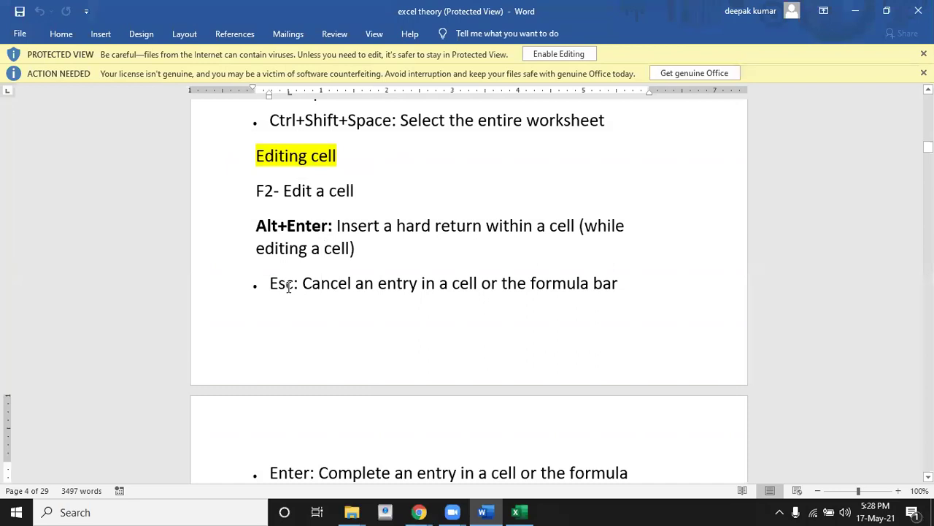
{"action": "key", "text": "Down"}
{"action": "key", "text": "Down"}
{"action": "key", "text": "Down"}
{"action": "key", "text": "Down"}
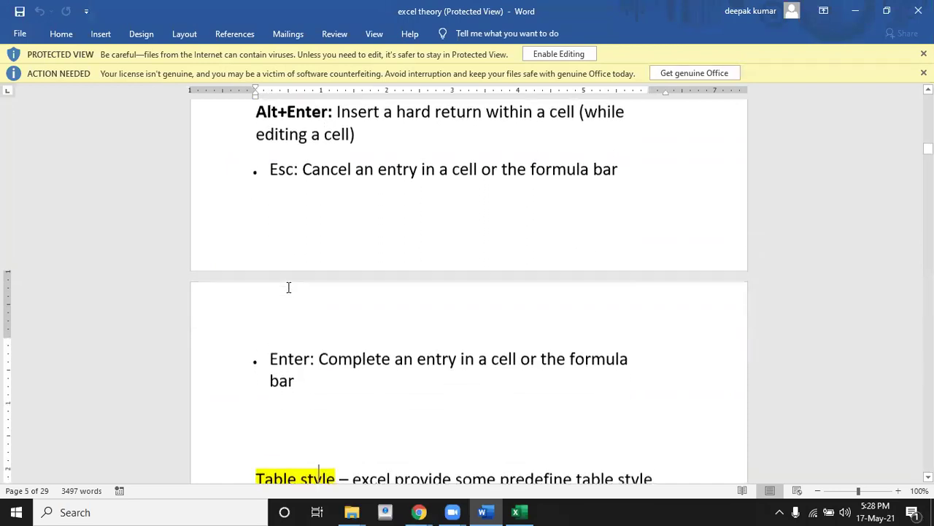
{"action": "key", "text": "Right"}
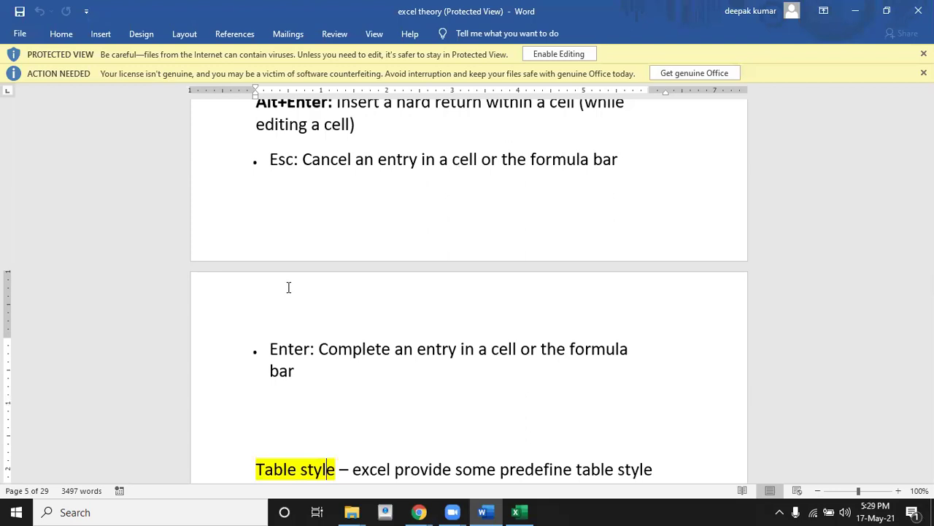
Enter a second sample full name in Excel cell D5, then return to the Word notes.
{"action": "key", "text": "alt+Tab"}
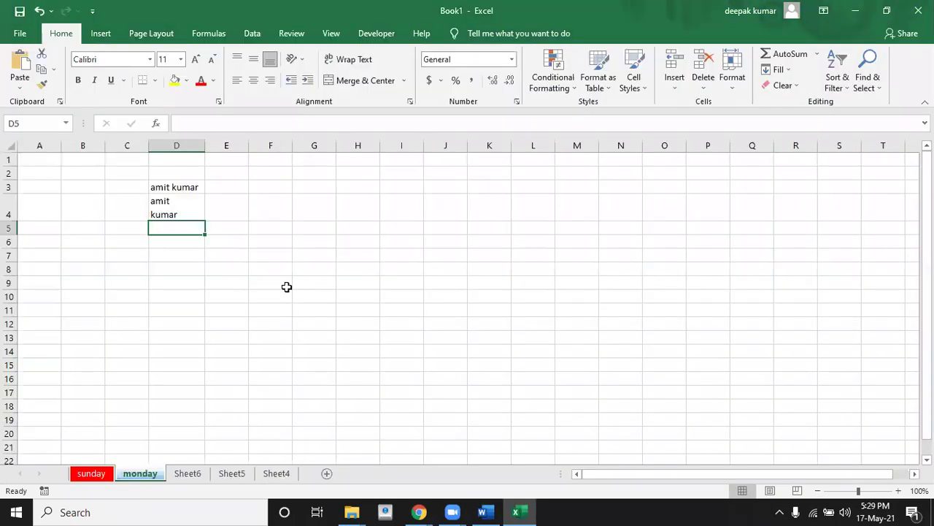
{"action": "type", "text": "vinay kumar"}
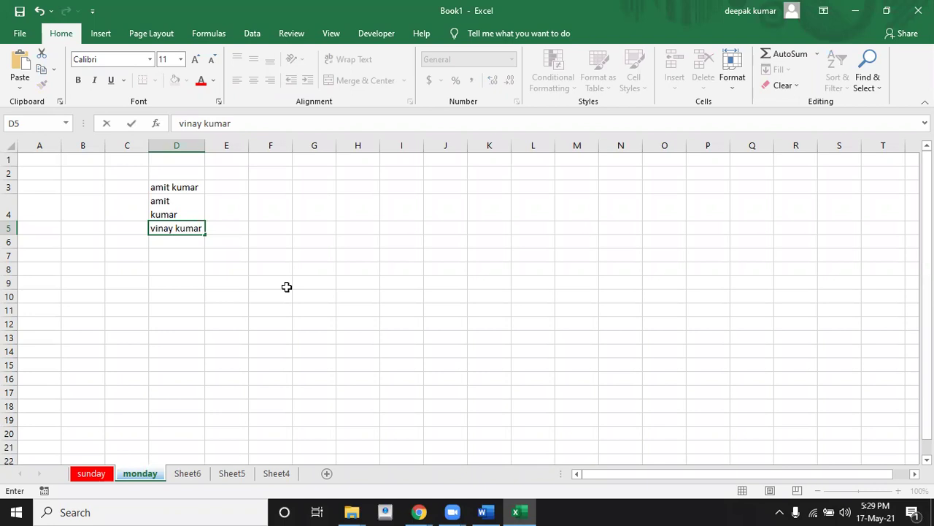
{"action": "key", "text": "Return"}
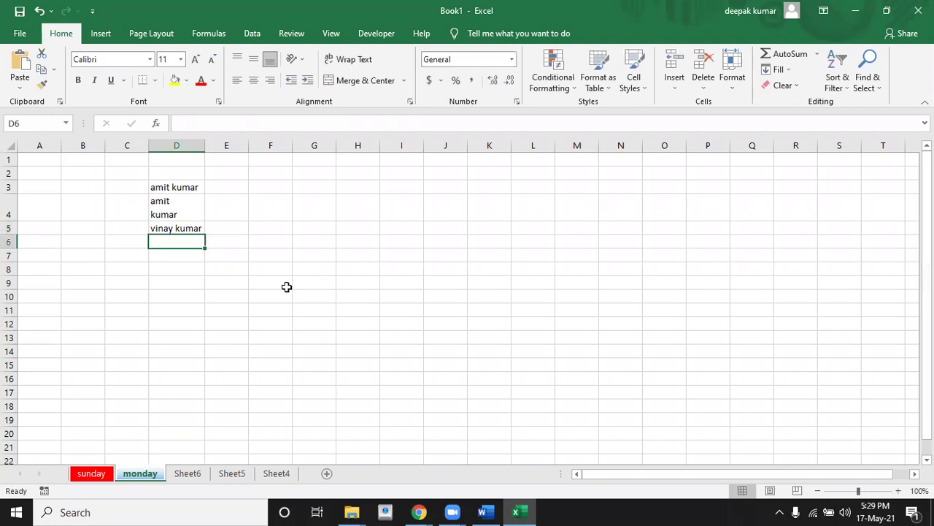
{"action": "key", "text": "alt+Tab"}
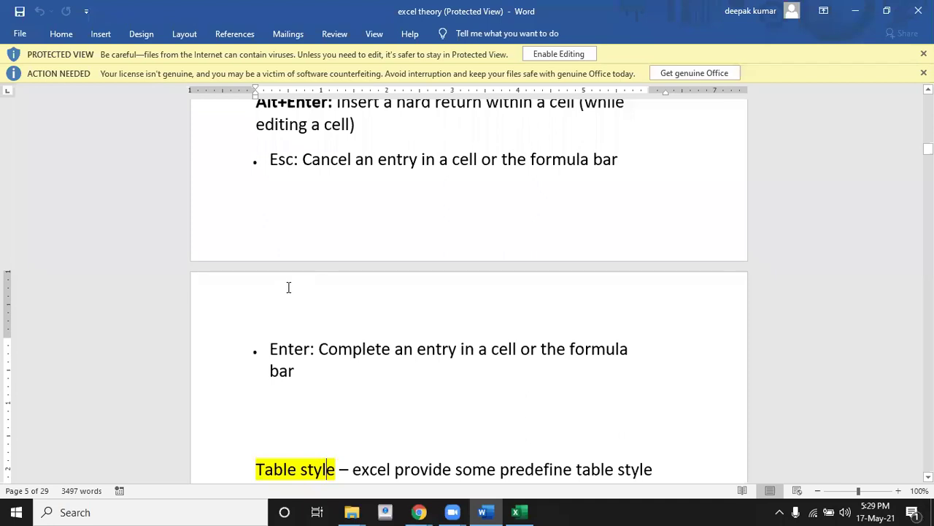
Scroll the Word notes up to the section on inserting rows, columns and sheets.
{"action": "scroll", "coordinate": [289, 287], "scroll_direction": "up", "scroll_amount": 2}
{"action": "scroll", "coordinate": [288, 287], "scroll_direction": "up", "scroll_amount": 10}
{"action": "scroll", "coordinate": [288, 287], "scroll_direction": "up", "scroll_amount": 1}
{"action": "scroll", "coordinate": [289, 287], "scroll_direction": "up", "scroll_amount": 3}
{"action": "scroll", "coordinate": [288, 287], "scroll_direction": "up", "scroll_amount": 3}
{"action": "scroll", "coordinate": [288, 287], "scroll_direction": "up", "scroll_amount": 2}
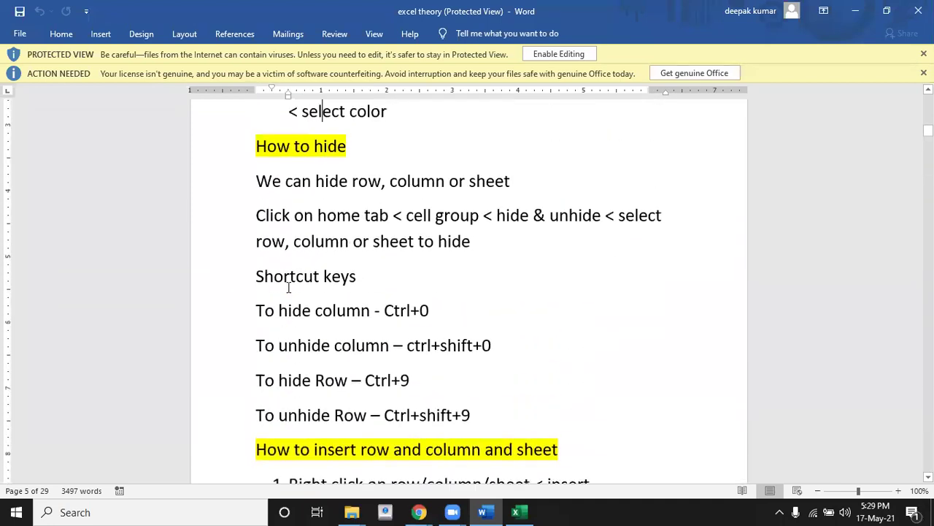
{"action": "scroll", "coordinate": [289, 287], "scroll_direction": "up", "scroll_amount": 2}
{"action": "scroll", "coordinate": [288, 287], "scroll_direction": "up", "scroll_amount": 1}
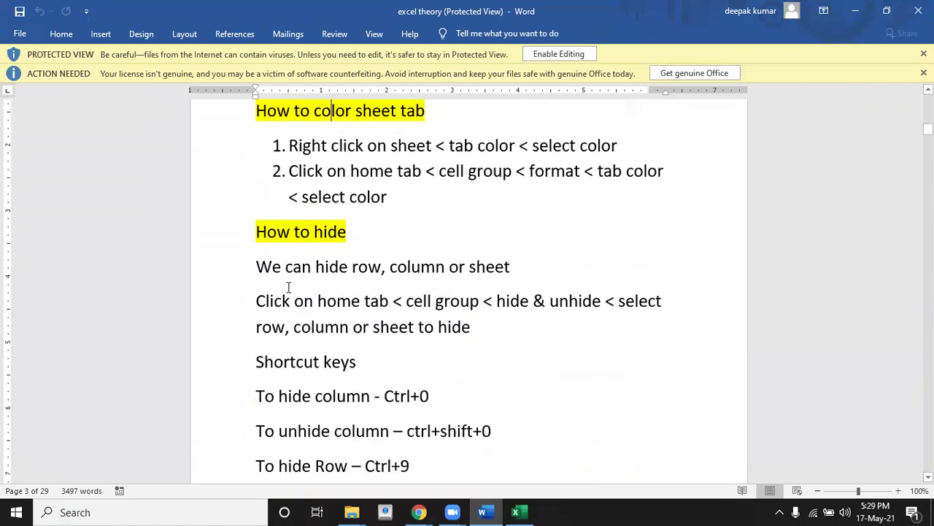
{"action": "scroll", "coordinate": [288, 287], "scroll_direction": "up", "scroll_amount": 2}
{"action": "key", "text": "Down"}
{"action": "key", "text": "Down"}
{"action": "key", "text": "Down"}
{"action": "key", "text": "Down"}
{"action": "key", "text": "Down"}
{"action": "key", "text": "Down"}
{"action": "key", "text": "Down"}
{"action": "key", "text": "Down"}
{"action": "key", "text": "Down"}
{"action": "key", "text": "Down"}
{"action": "key", "text": "Down"}
{"action": "key", "text": "Down"}
{"action": "key", "text": "Down"}
{"action": "key", "text": "Down"}
{"action": "key", "text": "Down"}
{"action": "key", "text": "Down"}
{"action": "key", "text": "Down"}
{"action": "key", "text": "Down"}
{"action": "key", "text": "Down"}
{"action": "key", "text": "Down"}
{"action": "key", "text": "Down"}
{"action": "key", "text": "Down"}
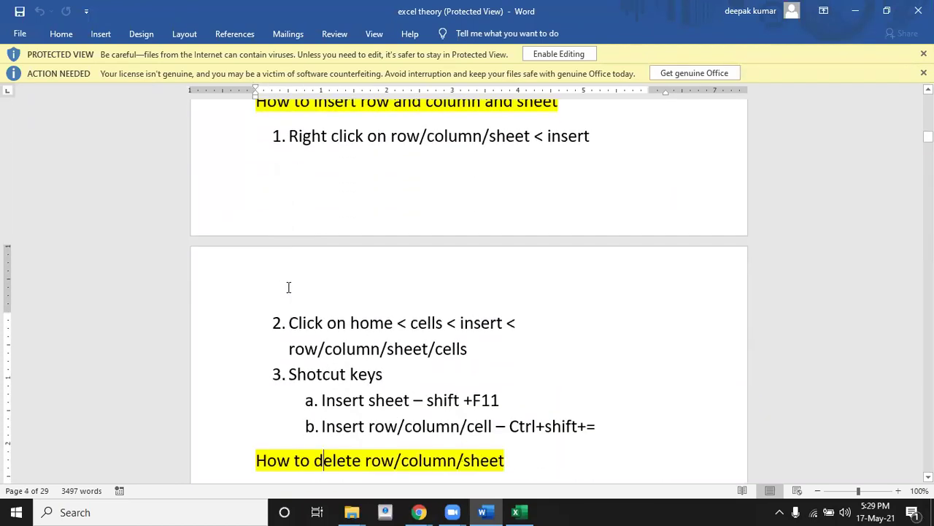